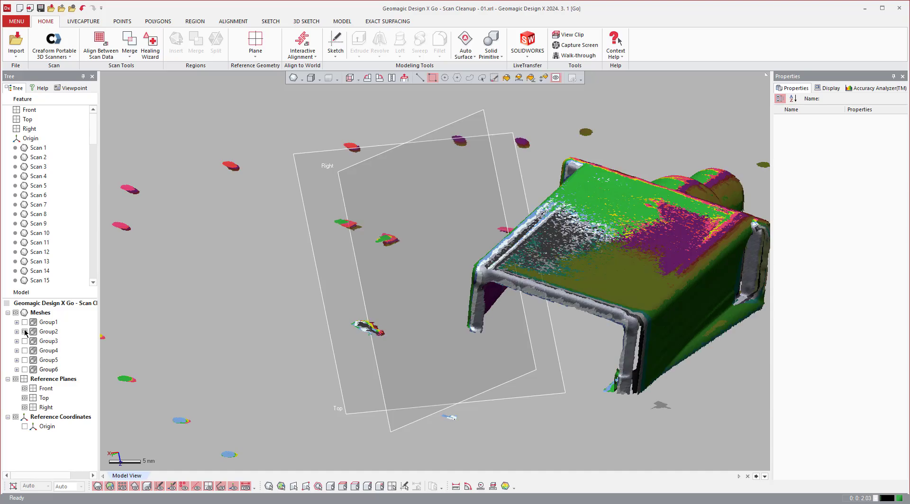
pyautogui.click(25, 332)
# Preview scan groups Group2 and Group3 one at a time, and leave only Group1 shown.
pyautogui.click(25, 341)
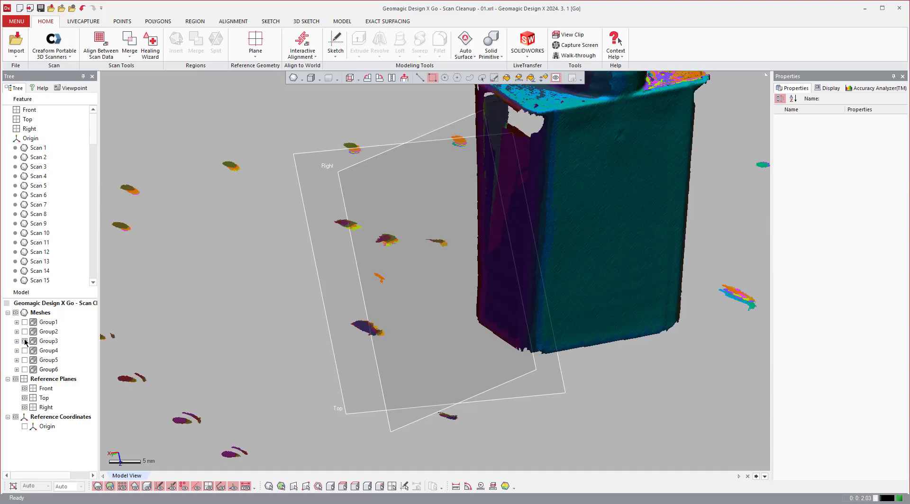
pyautogui.click(24, 341)
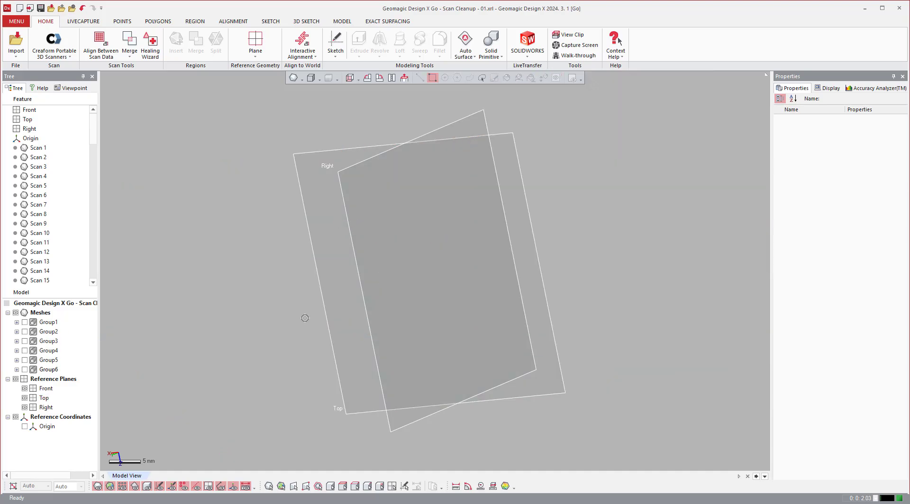
pyautogui.click(24, 322)
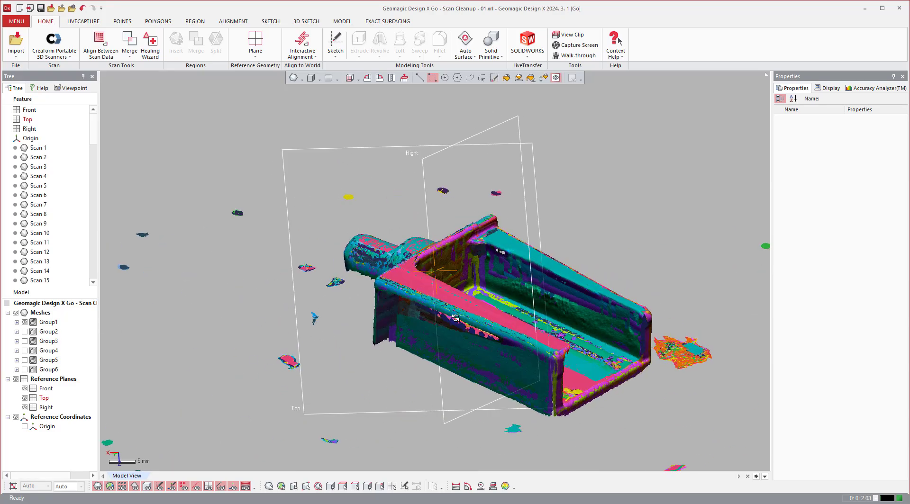
pyautogui.moveTo(454, 318); pyautogui.dragTo(508, 338, button='right')
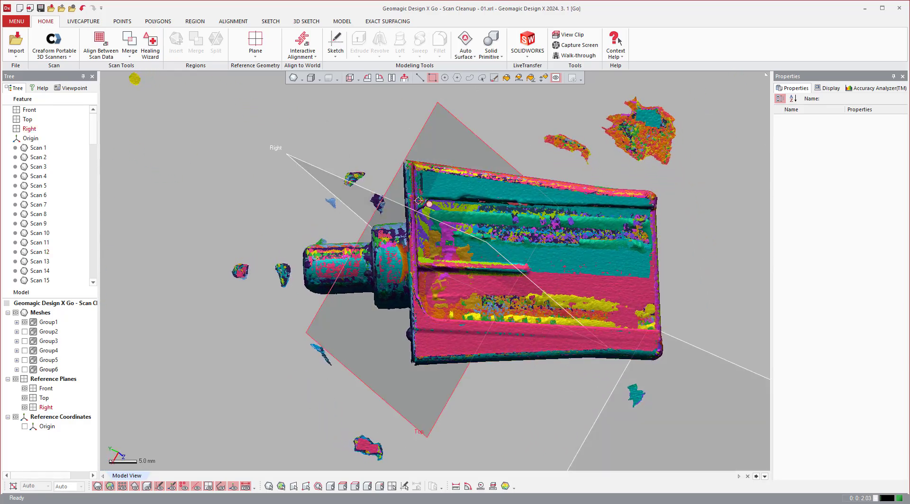
pyautogui.click(432, 79)
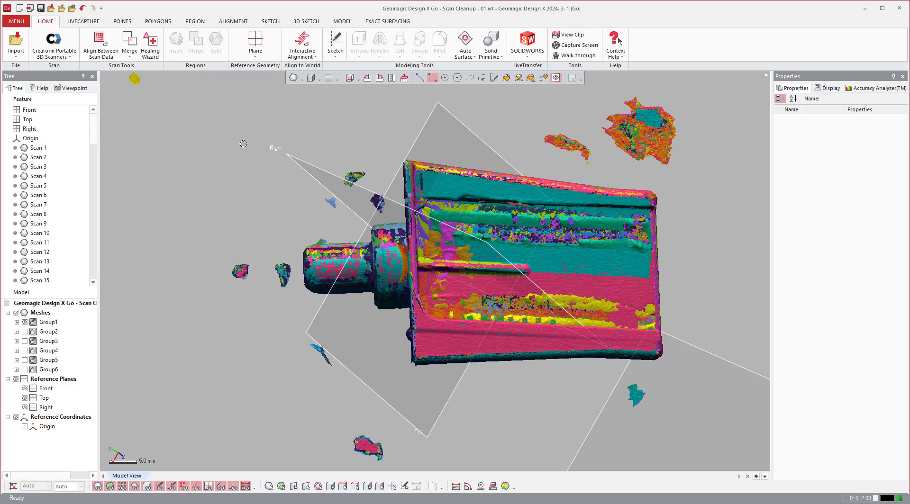
pyautogui.moveTo(255, 124); pyautogui.dragTo(695, 388)
pyautogui.rightClick(695, 336)
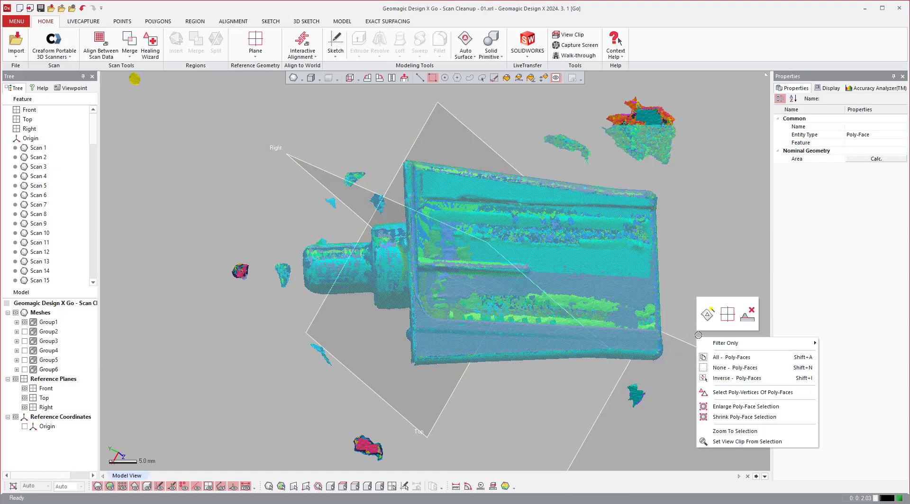
pyautogui.click(706, 243)
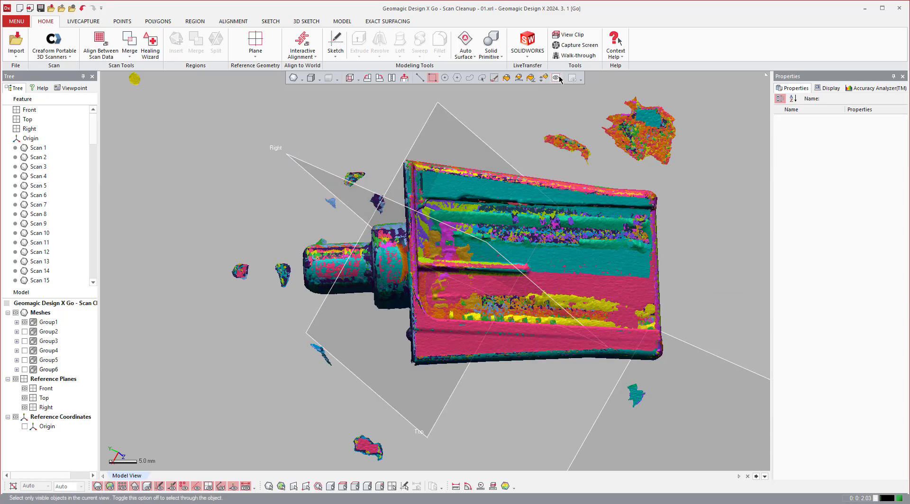
# With the reference planes hidden, select the part's poly-faces through its full depth, leaving out the stray fragments around it.
pyautogui.moveTo(263, 123); pyautogui.dragTo(687, 391)
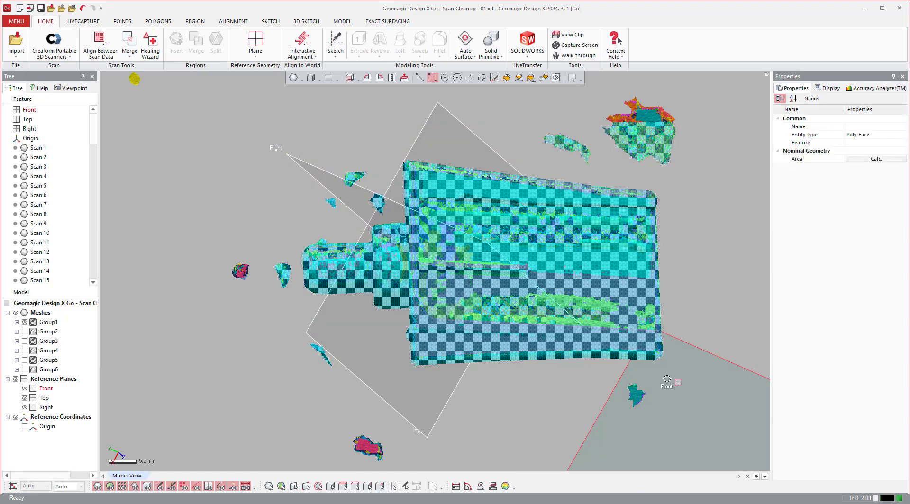
pyautogui.click(16, 379)
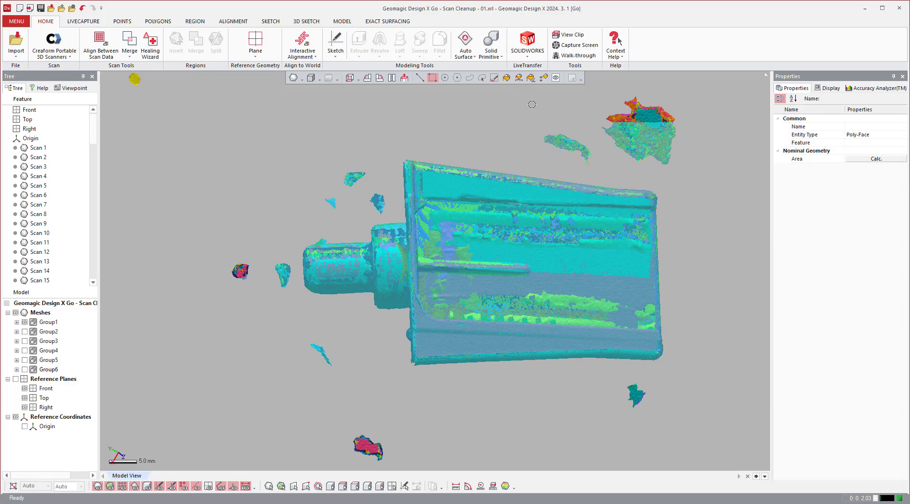
pyautogui.keyDown('ctrl'); pyautogui.moveTo(533, 105); pyautogui.dragTo(702, 170); pyautogui.keyUp('ctrl')
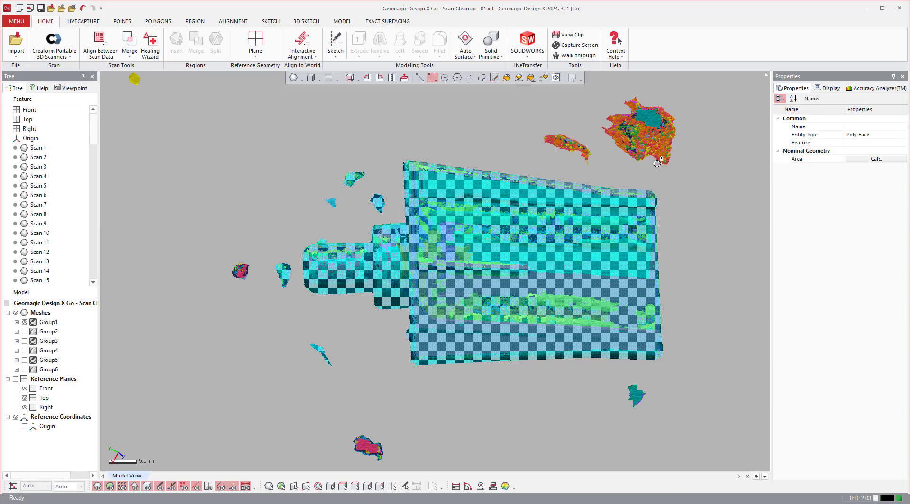
pyautogui.keyDown('ctrl'); pyautogui.moveTo(319, 153); pyautogui.dragTo(397, 218); pyautogui.keyUp('ctrl')
pyautogui.keyDown('ctrl'); pyautogui.moveTo(217, 242); pyautogui.dragTo(294, 310); pyautogui.keyUp('ctrl')
pyautogui.keyDown('ctrl'); pyautogui.moveTo(278, 330); pyautogui.dragTo(353, 384); pyautogui.keyUp('ctrl')
# Invert the poly-face selection and delete the stray fragments surrounding the part.
pyautogui.rightClick(479, 423)
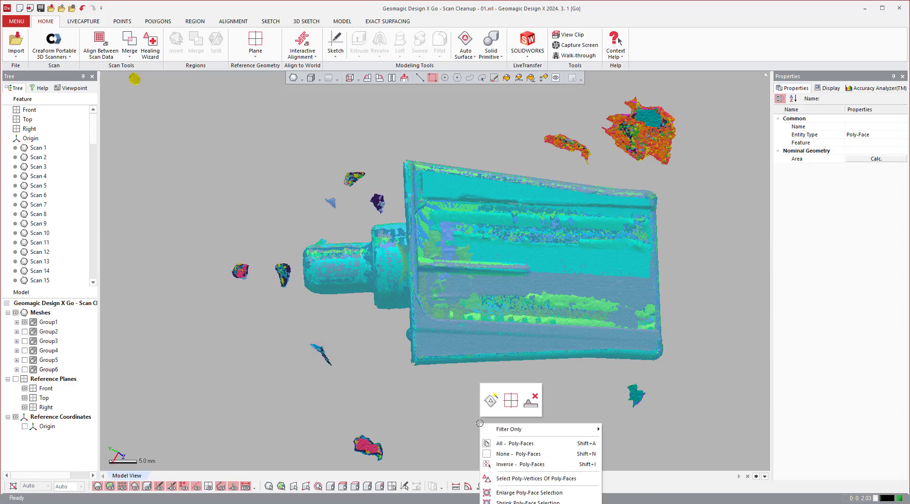
pyautogui.click(517, 466)
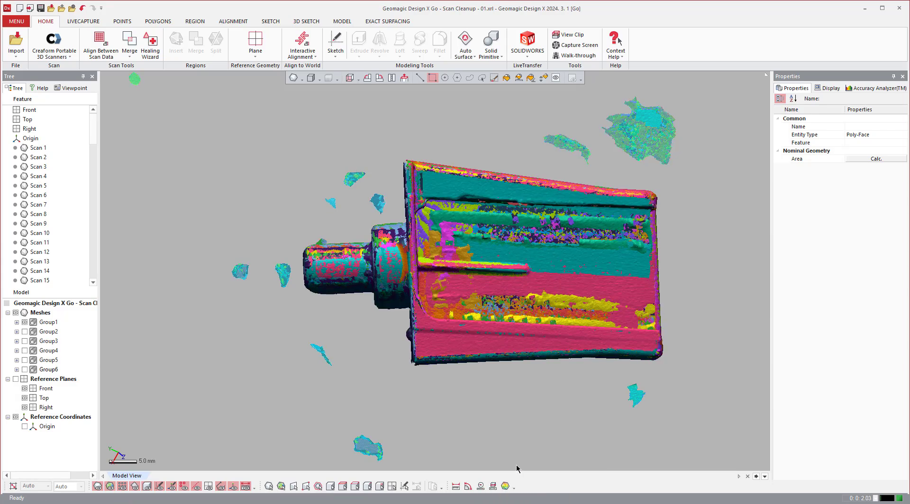
pyautogui.press('Delete')
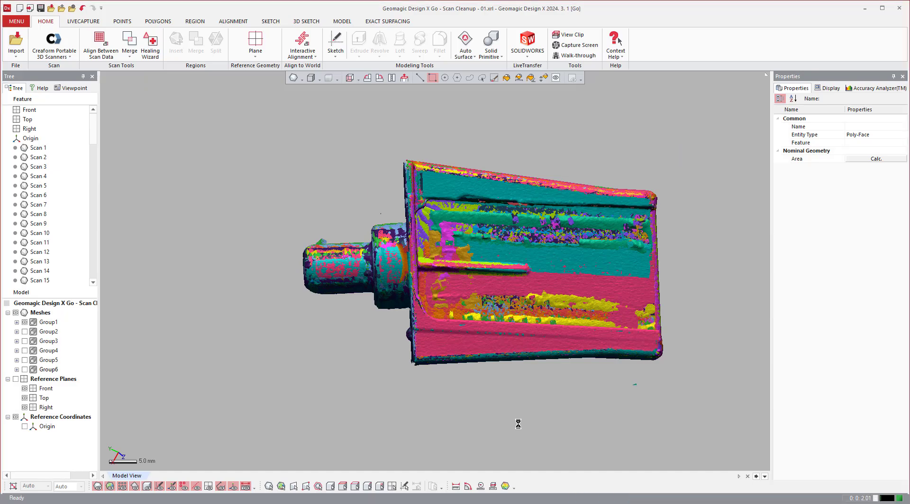
# Select and delete the small leftover fragment floating near the part's shaft.
pyautogui.moveTo(518, 413); pyautogui.dragTo(556, 335, button='right')
pyautogui.moveTo(529, 332); pyautogui.dragTo(600, 283)
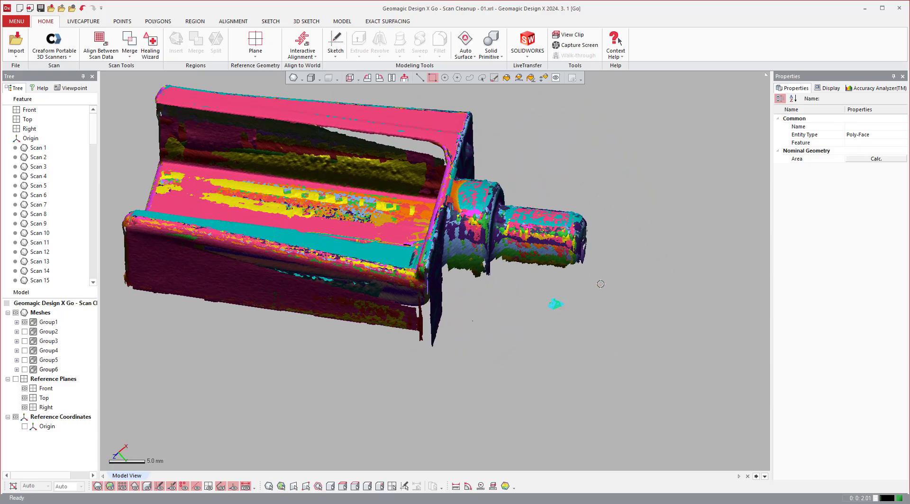
pyautogui.press('Delete')
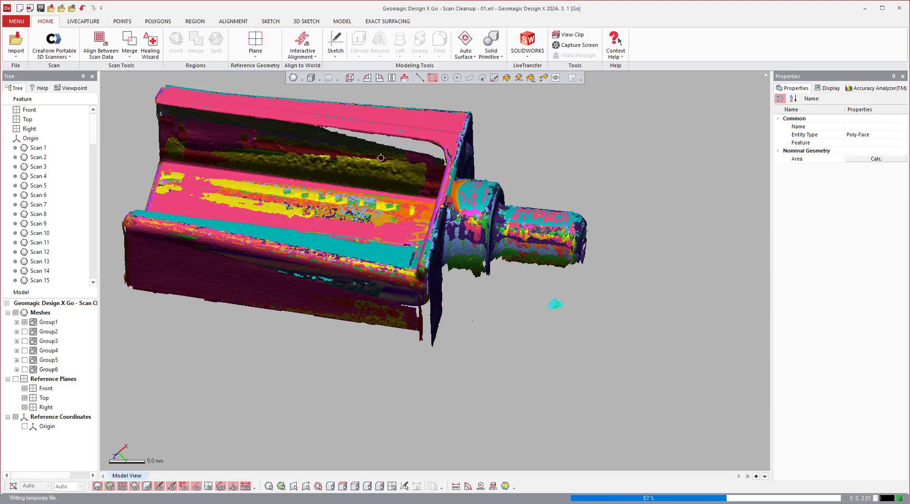
# Review the individual scans contained in Group1.
pyautogui.click(17, 322)
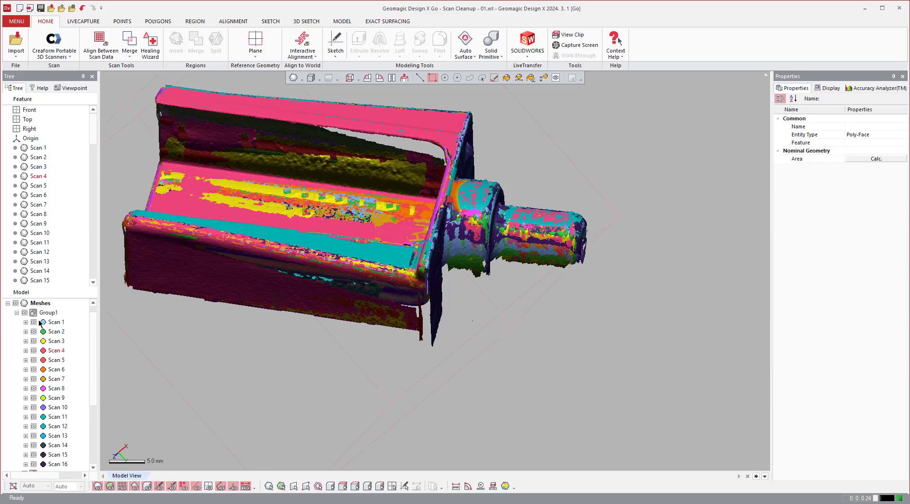
pyautogui.click(17, 314)
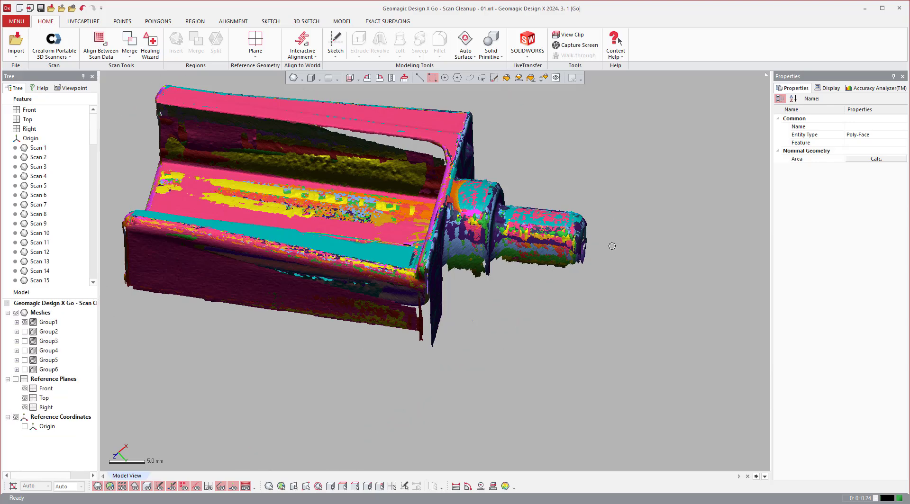
pyautogui.moveTo(481, 310); pyautogui.dragTo(451, 307, button='right')
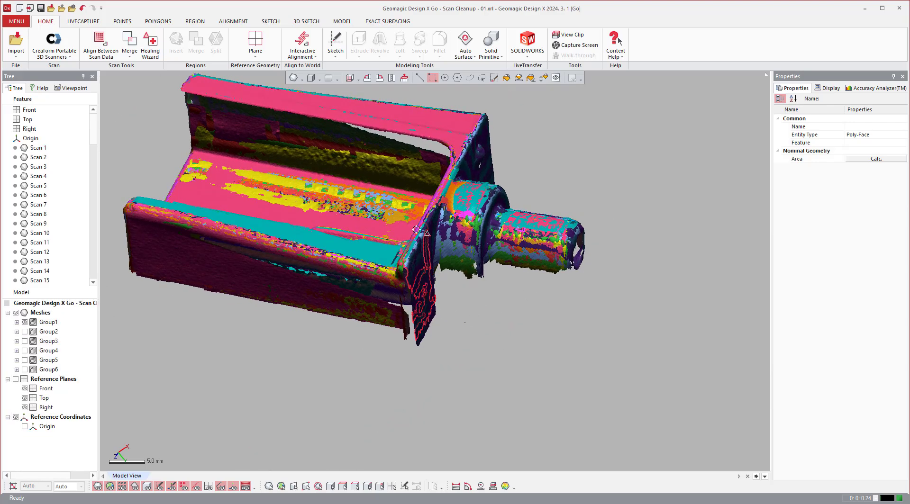
# Align all the Group1 scans to each other with Align Between Scan Data, using the Global And Fine method.
pyautogui.click(235, 21)
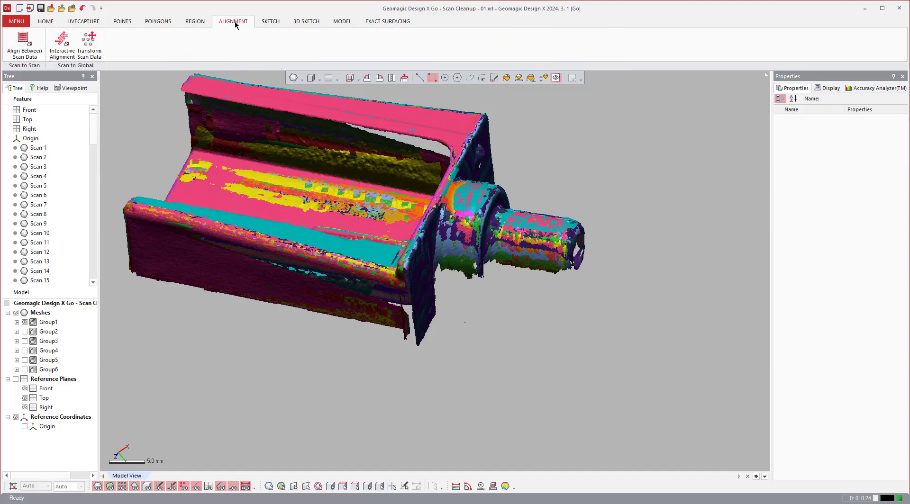
pyautogui.click(31, 41)
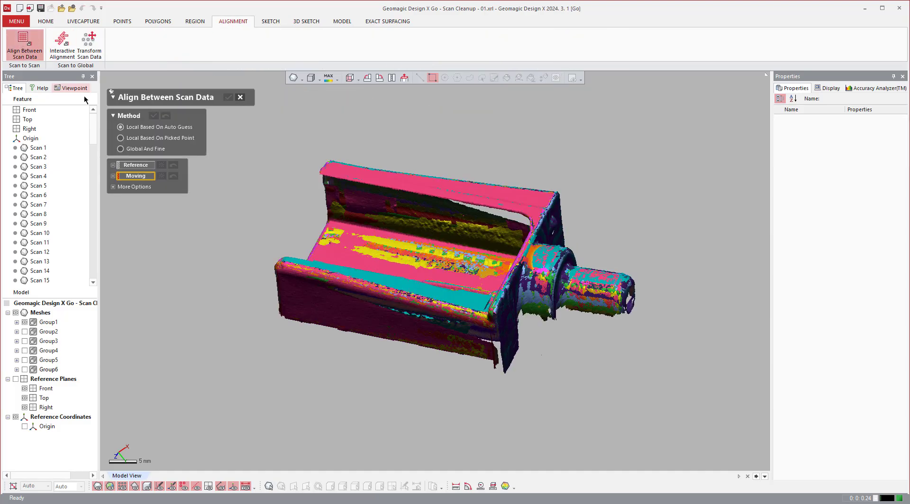
pyautogui.click(120, 148)
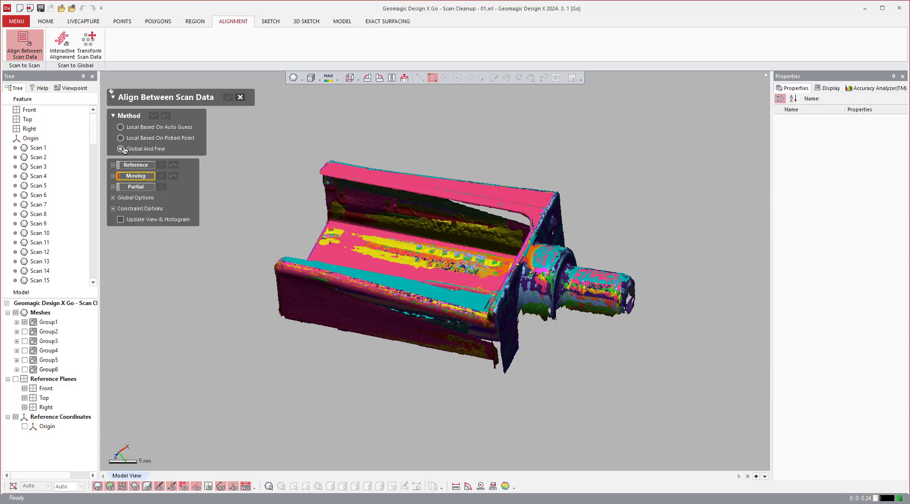
pyautogui.click(46, 322)
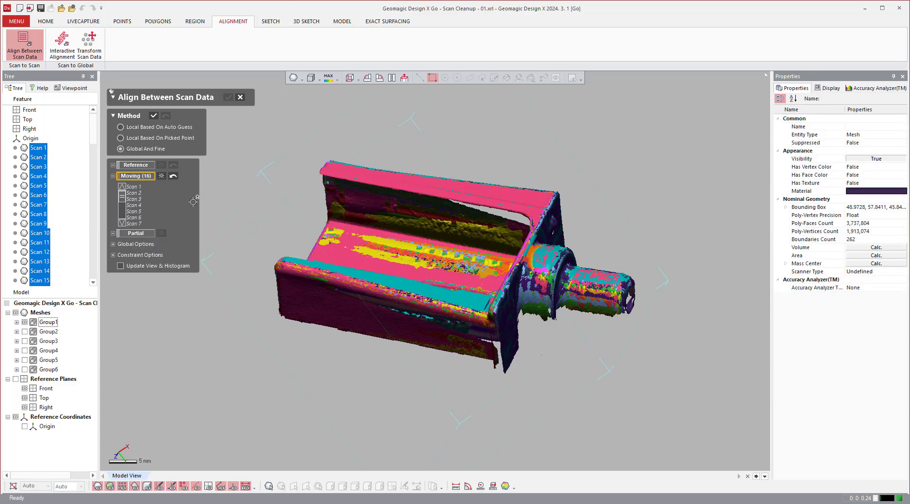
pyautogui.click(152, 118)
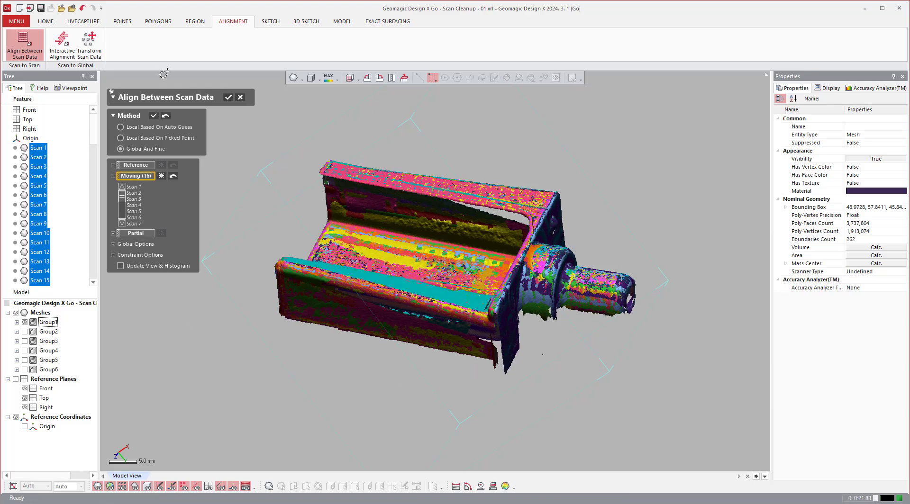
pyautogui.click(229, 98)
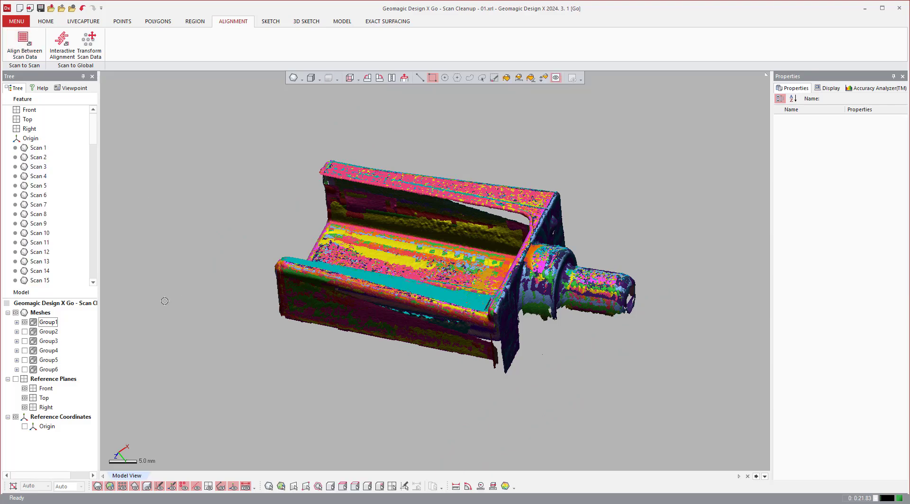
# Assign the light blue material to all the meshes in Group1.
pyautogui.click(50, 323)
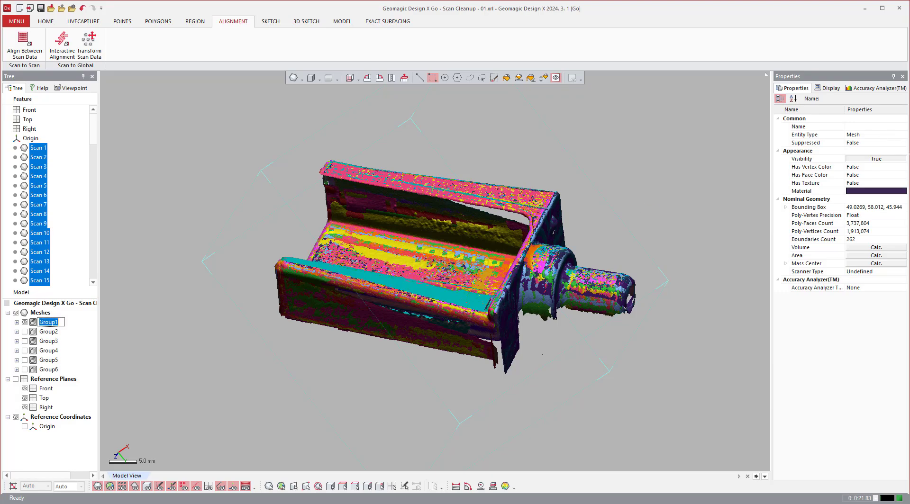
pyautogui.click(895, 191)
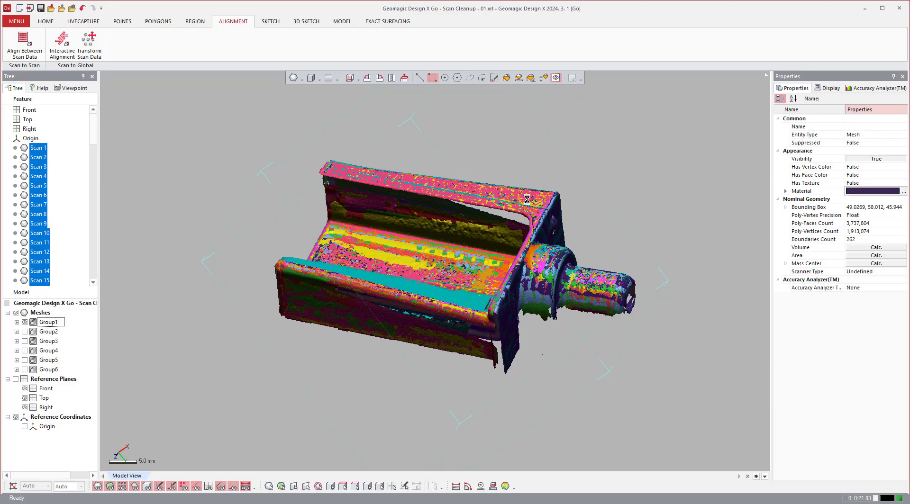
pyautogui.click(383, 200)
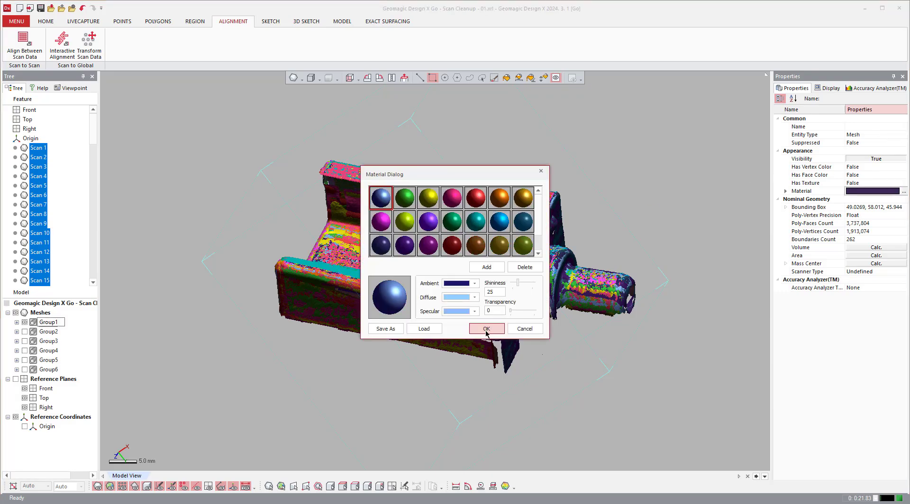
pyautogui.click(485, 332)
pyautogui.click(701, 408)
# Pick the ragged mesh boundary on the part's inner floor to identify its scan, and show only Scan 11.
pyautogui.moveTo(430, 349); pyautogui.dragTo(574, 289, button='right')
pyautogui.scroll(5, 414, 236)
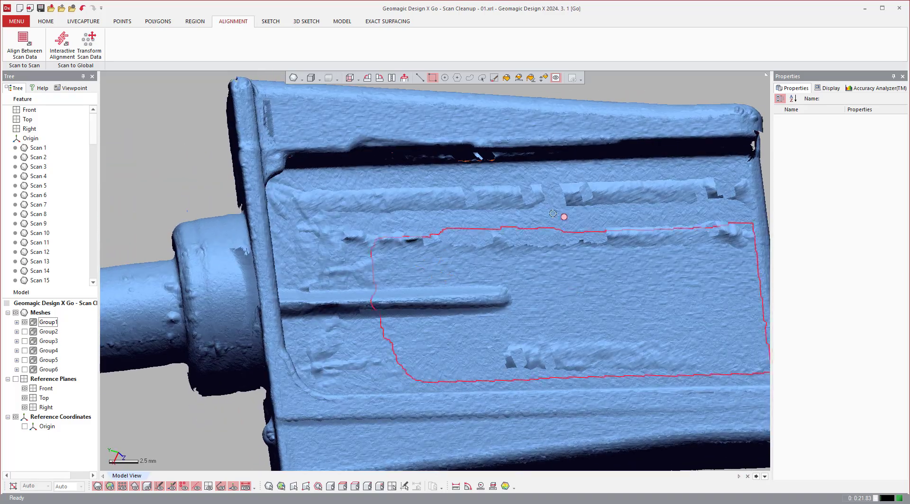
pyautogui.click(562, 192)
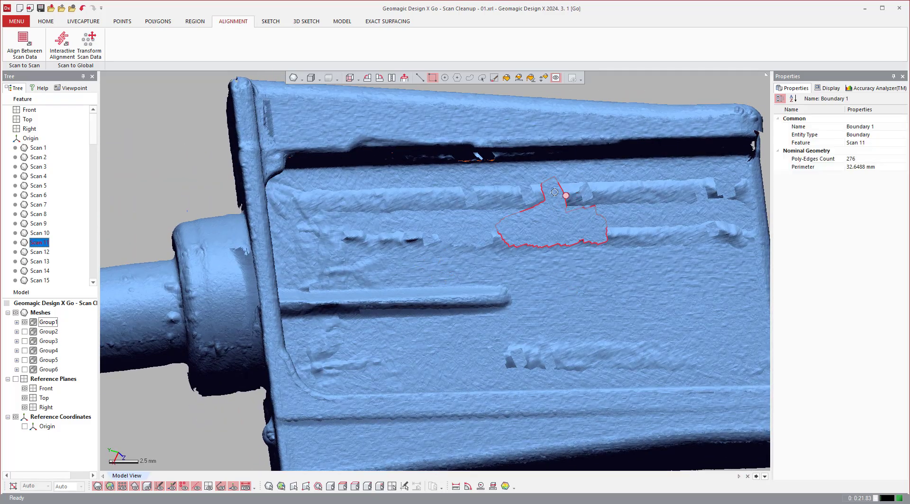
pyautogui.click(17, 323)
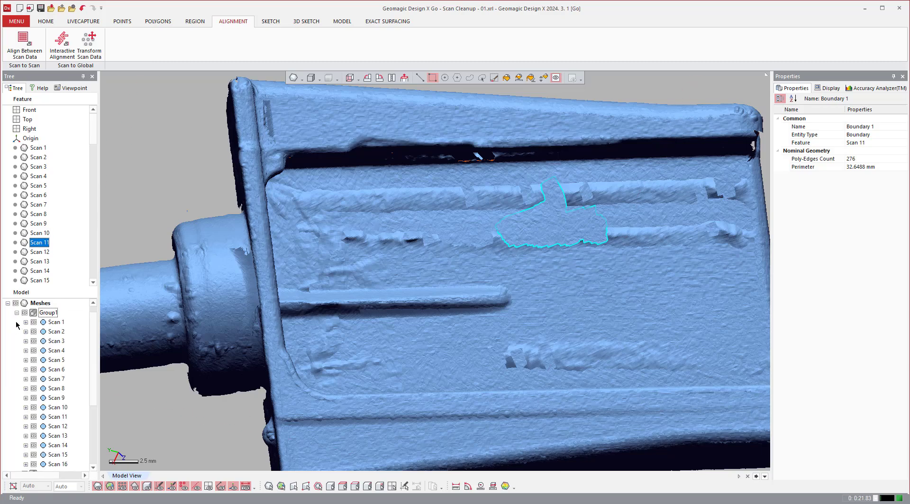
pyautogui.click(57, 417)
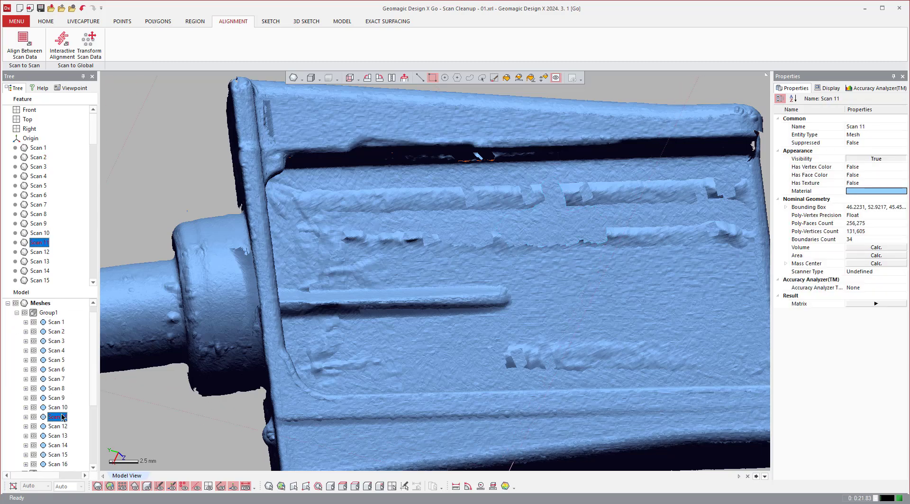
pyautogui.rightClick(61, 417)
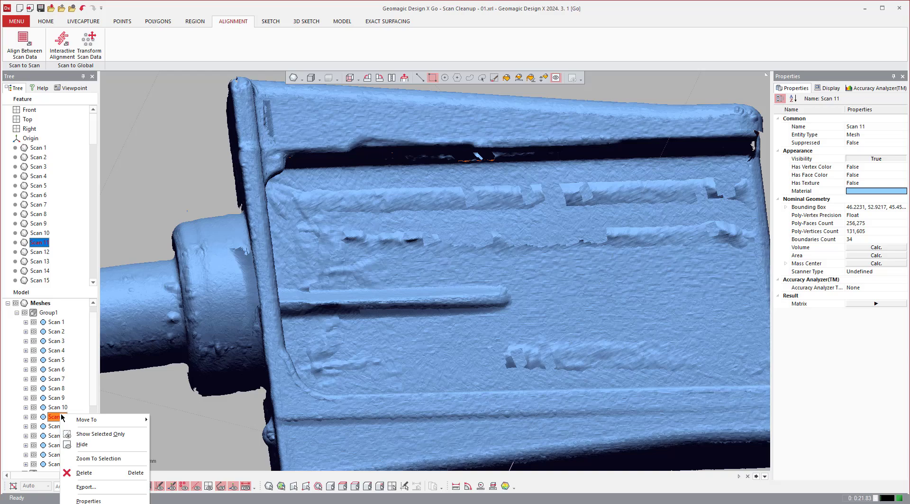
pyautogui.click(88, 434)
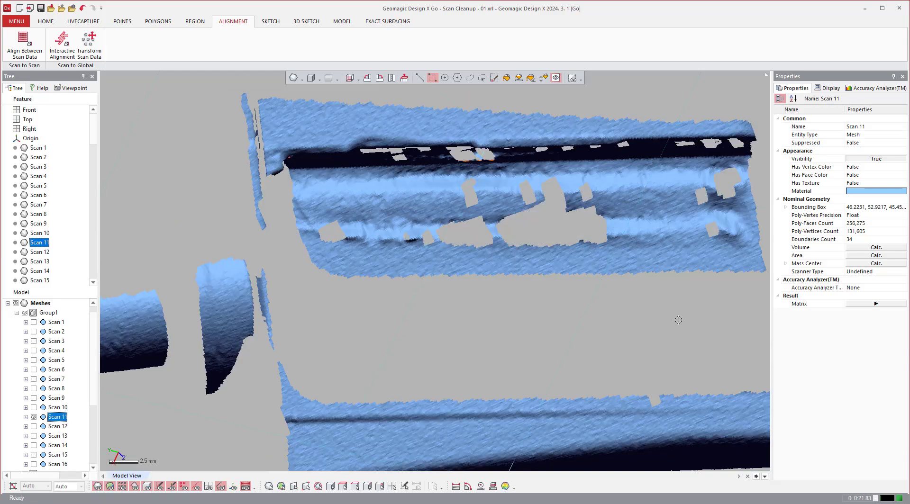
# Select and delete the rough inner-floor poly-faces of Scan 11, between the two side walls.
pyautogui.scroll(-3, 678, 320)
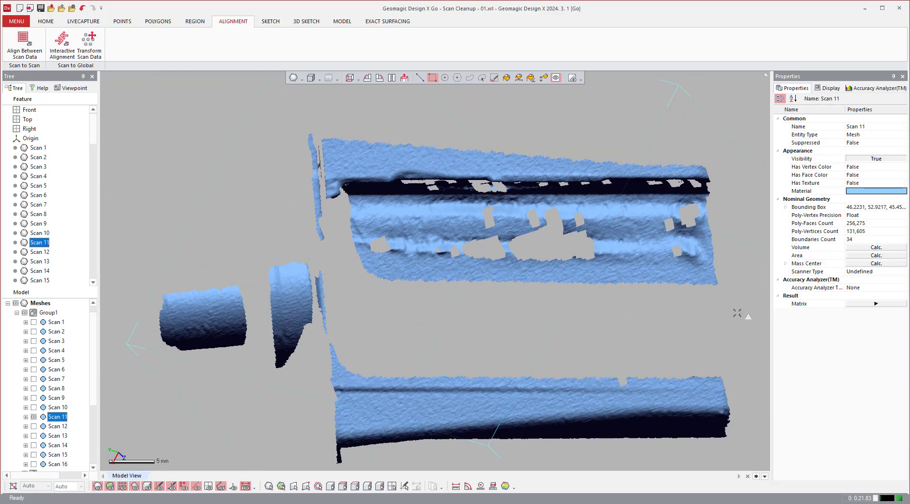
pyautogui.moveTo(737, 313); pyautogui.dragTo(346, 207)
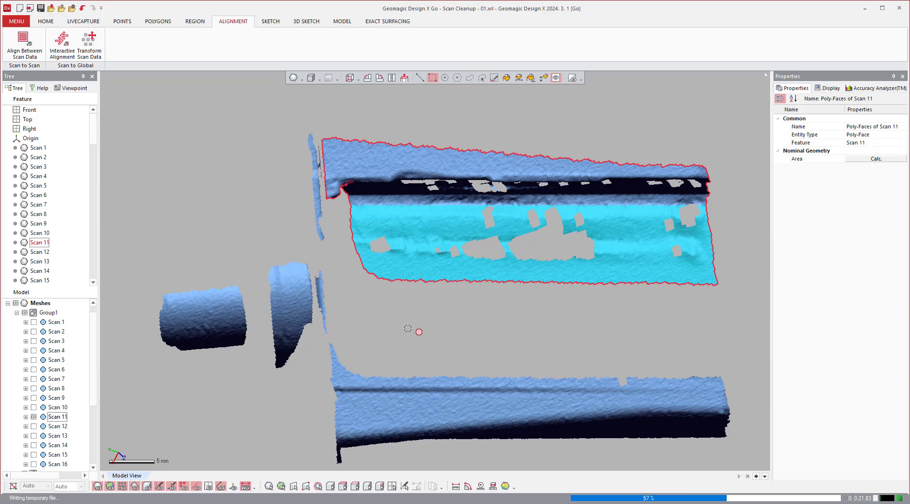
pyautogui.moveTo(501, 342)
pyautogui.mouseDown(button='right')
pyautogui.moveTo(462, 313)
pyautogui.moveTo(255, 311)
pyautogui.moveTo(495, 320)
pyautogui.mouseUp(button='right')
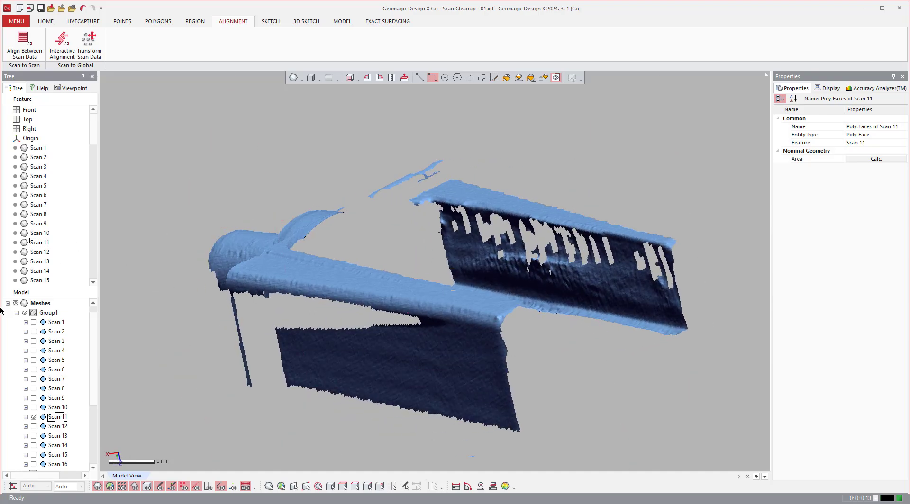
# Show all the Group1 scans together, with every other entity hidden.
pyautogui.rightClick(43, 314)
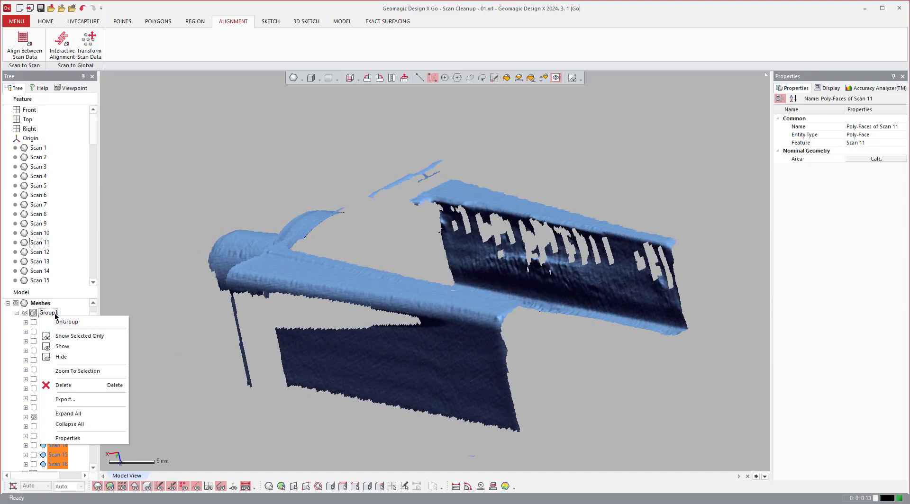
pyautogui.click(47, 312)
pyautogui.rightClick(50, 312)
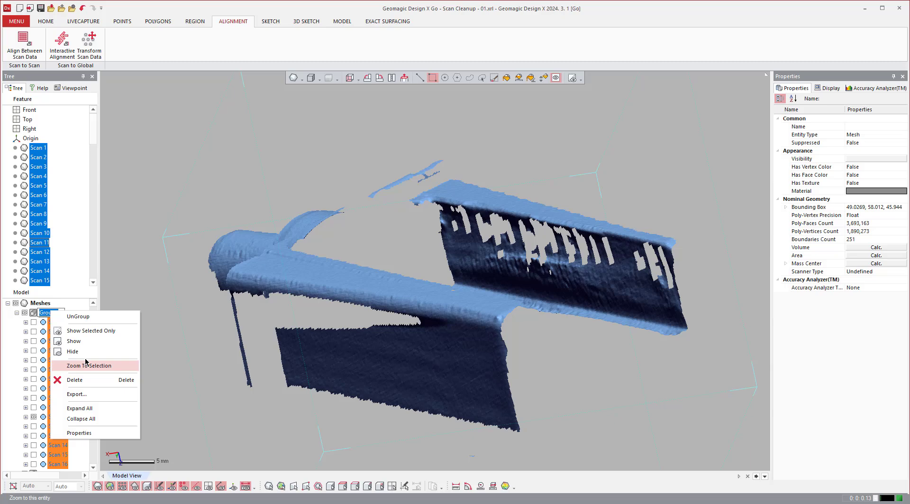
pyautogui.click(89, 331)
# Pick the hole boundary in the rough inner-floor strip near the side wall to identify its scan, and show only Scan 3.
pyautogui.moveTo(512, 341); pyautogui.dragTo(249, 294, button='right')
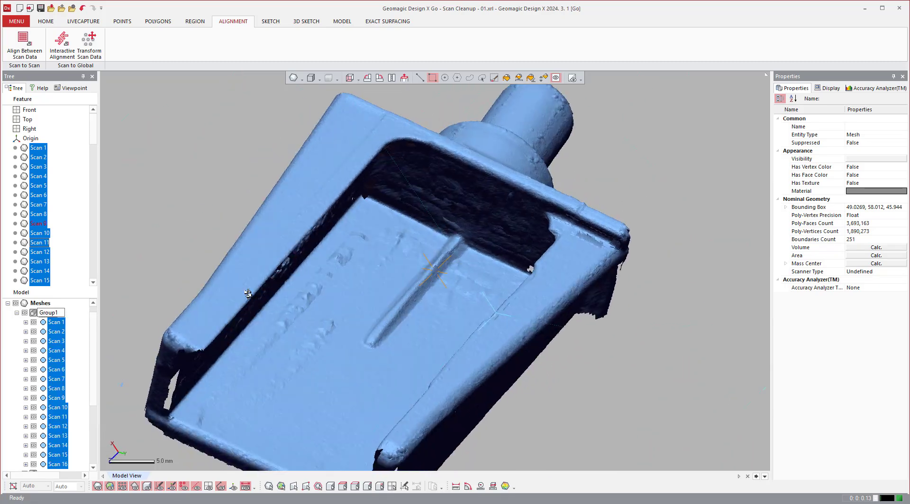
pyautogui.moveTo(569, 336); pyautogui.dragTo(357, 270, button='right')
pyautogui.scroll(5, 485, 257)
pyautogui.moveTo(486, 258); pyautogui.dragTo(346, 268, button='right')
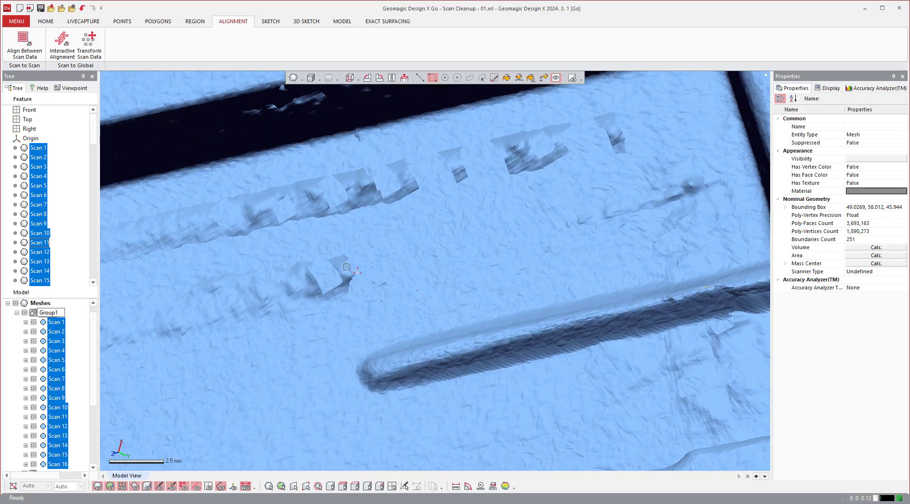
pyautogui.moveTo(343, 205); pyautogui.dragTo(331, 203)
pyautogui.click(331, 203)
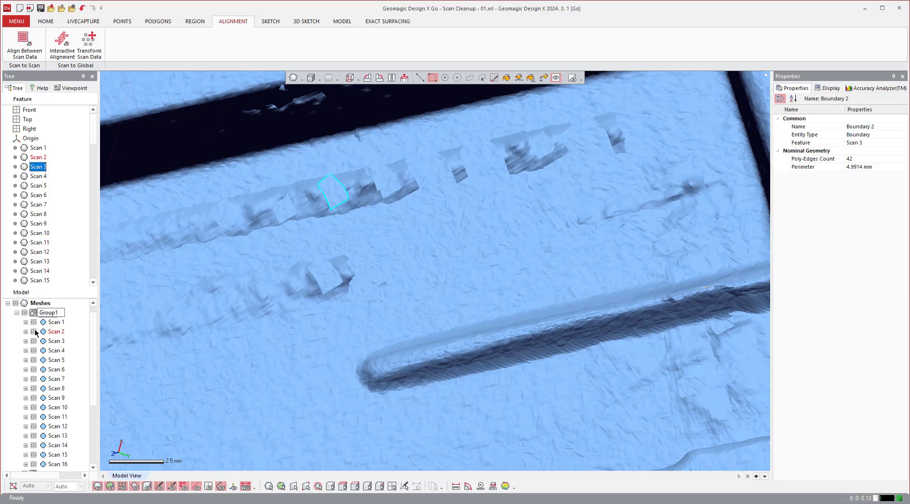
pyautogui.rightClick(56, 341)
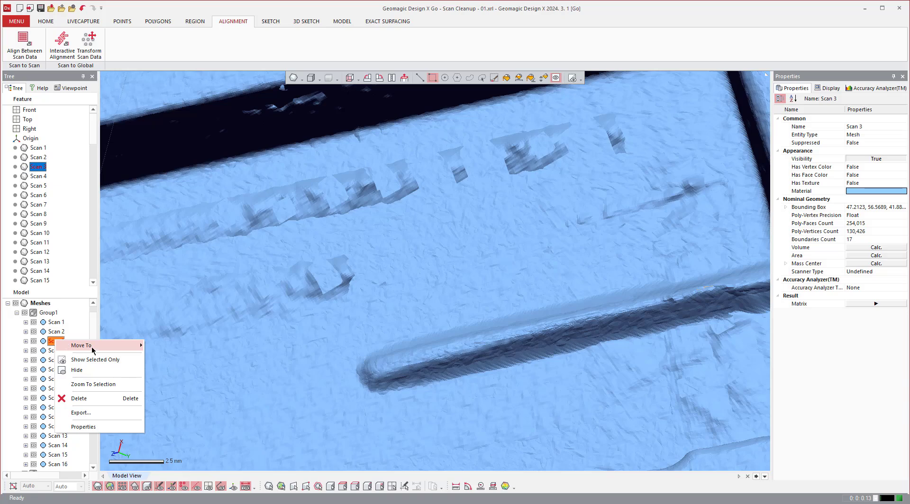
pyautogui.click(95, 360)
pyautogui.moveTo(684, 259); pyautogui.dragTo(690, 305, button='right')
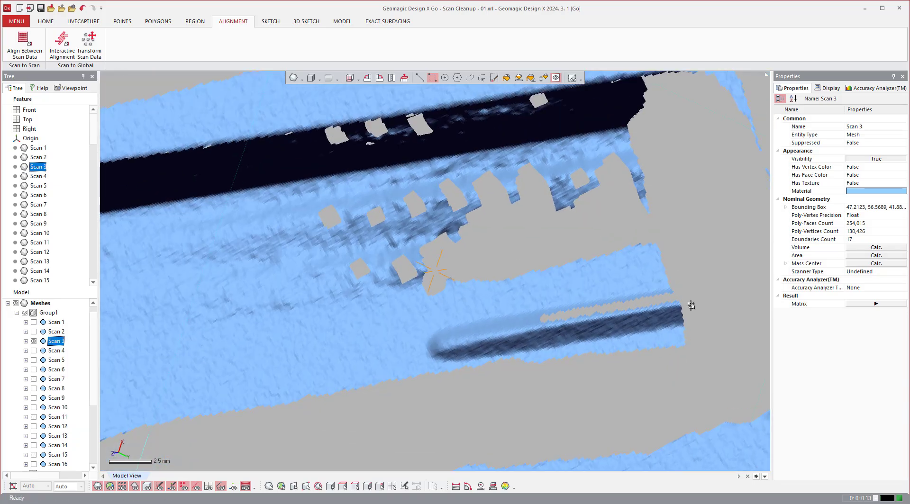
# Paint-select and delete the rough inner-floor poly-faces of Scan 3, beside the side wall and around the small hole at the open end.
pyautogui.click(494, 77)
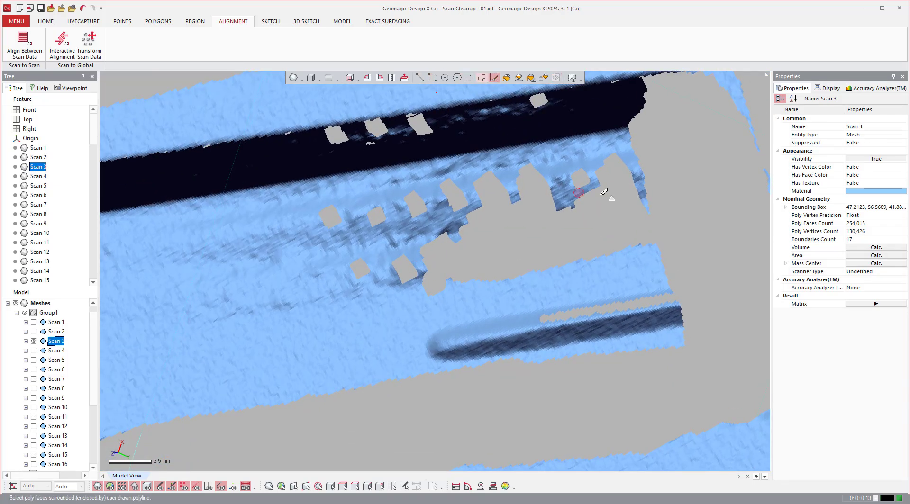
pyautogui.moveTo(618, 203)
pyautogui.keyDown('alt'); pyautogui.mouseDown()
pyautogui.moveTo(656, 195)
pyautogui.moveTo(582, 185)
pyautogui.moveTo(467, 197)
pyautogui.moveTo(256, 244)
pyautogui.moveTo(234, 270)
pyautogui.moveTo(445, 256)
pyautogui.moveTo(227, 288)
pyautogui.moveTo(330, 230)
pyautogui.moveTo(642, 162)
pyautogui.moveTo(655, 171)
pyautogui.mouseUp(); pyautogui.keyUp('alt')
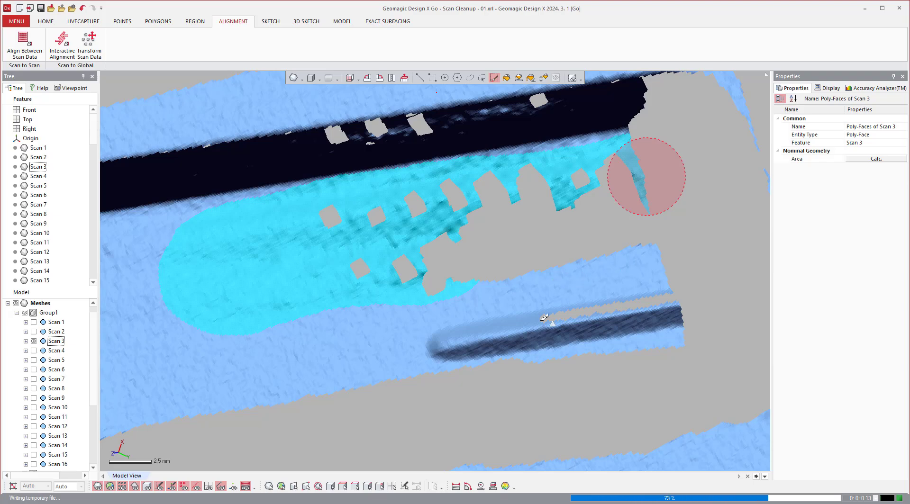
pyautogui.scroll(-4, 550, 319)
pyautogui.scroll(5, 251, 297)
pyautogui.scroll(1, 272, 265)
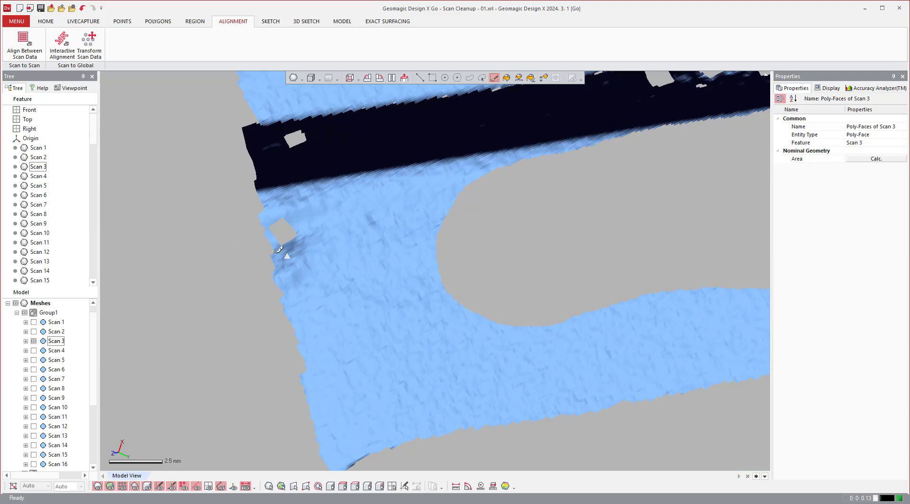
pyautogui.moveTo(284, 254)
pyautogui.mouseDown()
pyautogui.moveTo(313, 245)
pyautogui.moveTo(285, 277)
pyautogui.moveTo(291, 223)
pyautogui.moveTo(341, 284)
pyautogui.mouseUp()
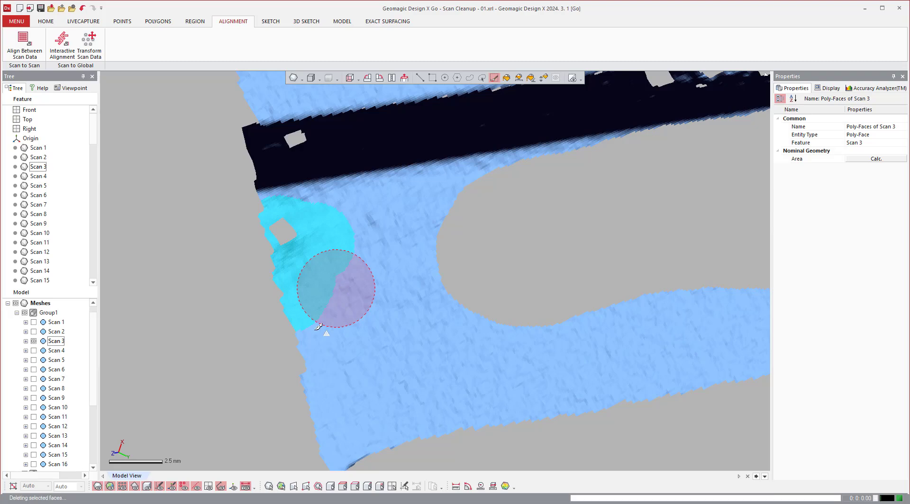
# Bring all the Group1 scans back into view to check the cleaned Scan 3 in context.
pyautogui.click(50, 314)
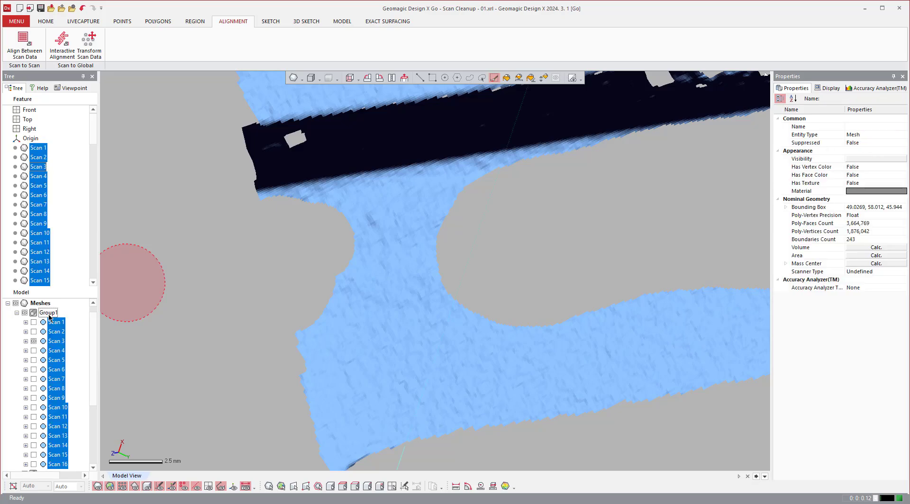
pyautogui.rightClick(49, 314)
pyautogui.click(73, 336)
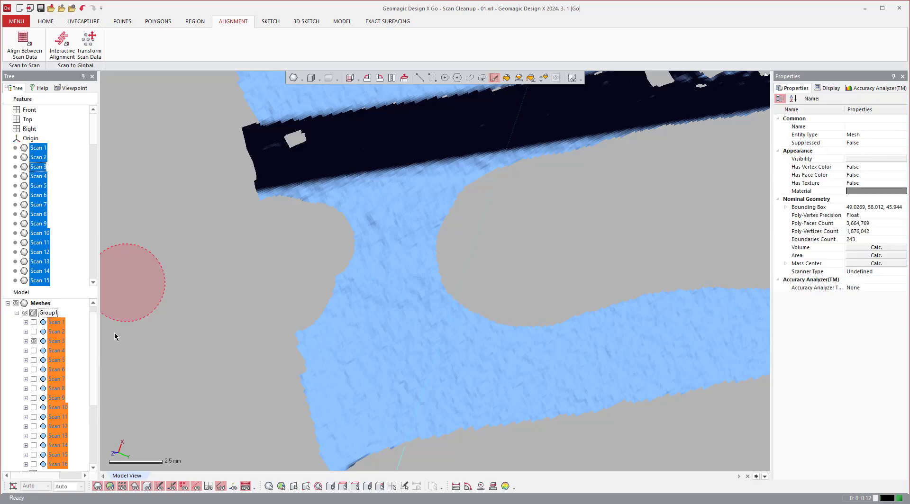
# Examine the combined Group1 scans for remaining rough areas on the inner floor, around the rib and along the side walls.
pyautogui.scroll(-4, 462, 307)
pyautogui.moveTo(567, 342); pyautogui.dragTo(657, 310, button='right')
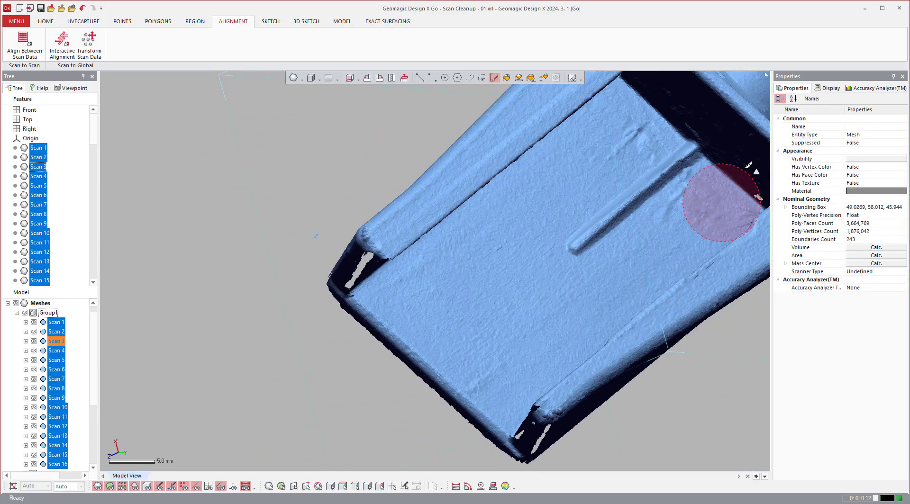
pyautogui.scroll(5, 692, 126)
pyautogui.moveTo(504, 192); pyautogui.dragTo(520, 217, button='right')
pyautogui.scroll(-3, 510, 217)
pyautogui.scroll(4, 493, 203)
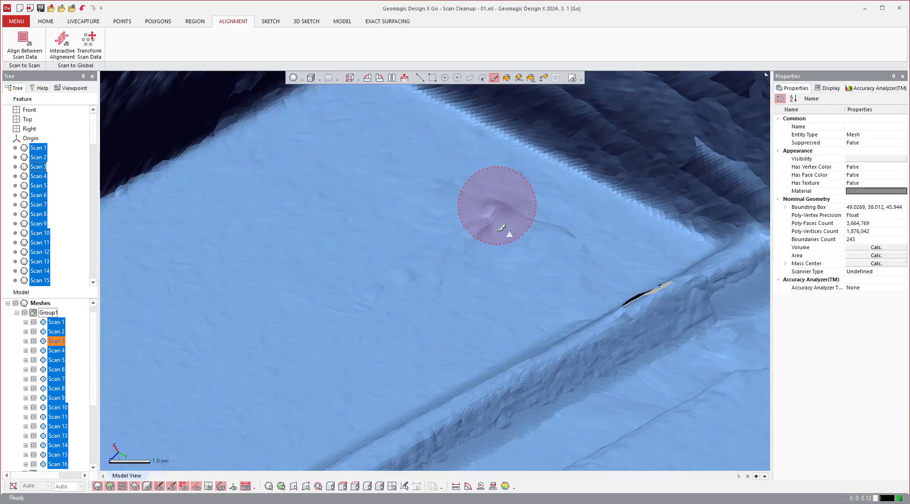
pyautogui.scroll(-5, 437, 259)
pyautogui.moveTo(428, 325); pyautogui.dragTo(507, 299, button='right')
pyautogui.moveTo(397, 259); pyautogui.dragTo(531, 258, button='right')
pyautogui.scroll(-3, 531, 259)
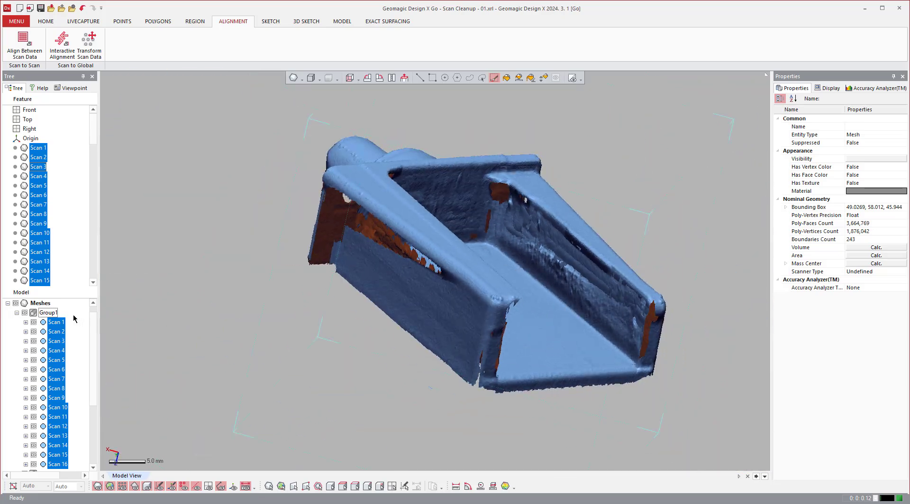
# Collapse and hide Group1, and show only the Group2 scans.
pyautogui.click(17, 312)
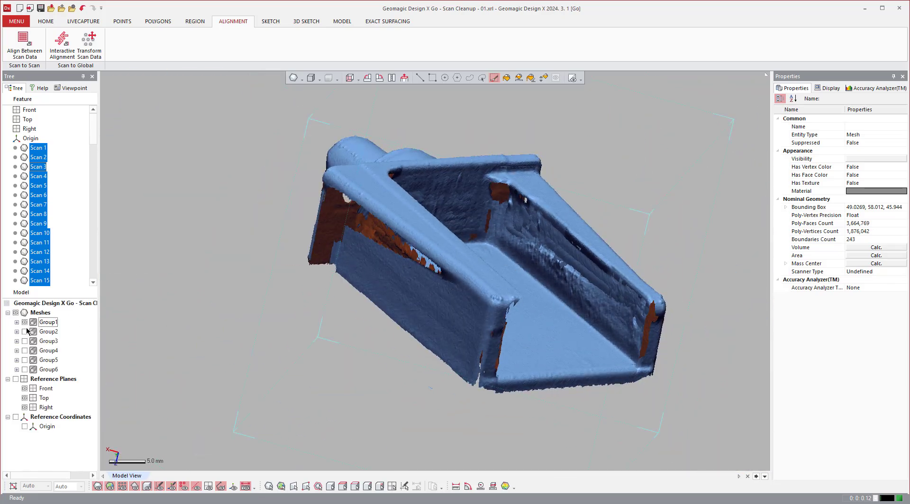
pyautogui.click(25, 322)
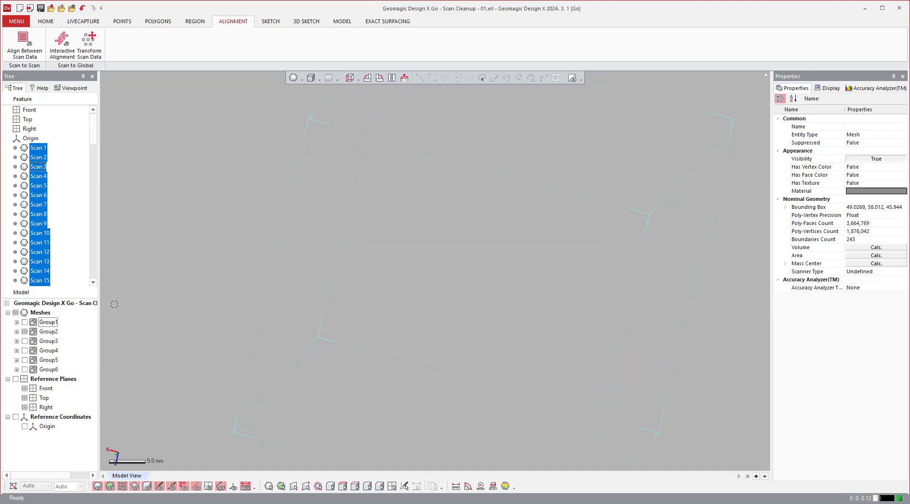
pyautogui.rightClick(47, 332)
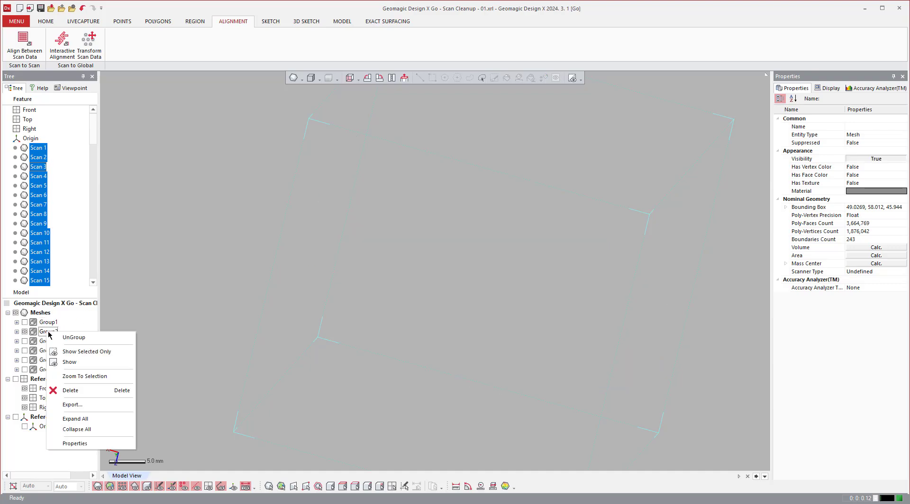
pyautogui.click(85, 352)
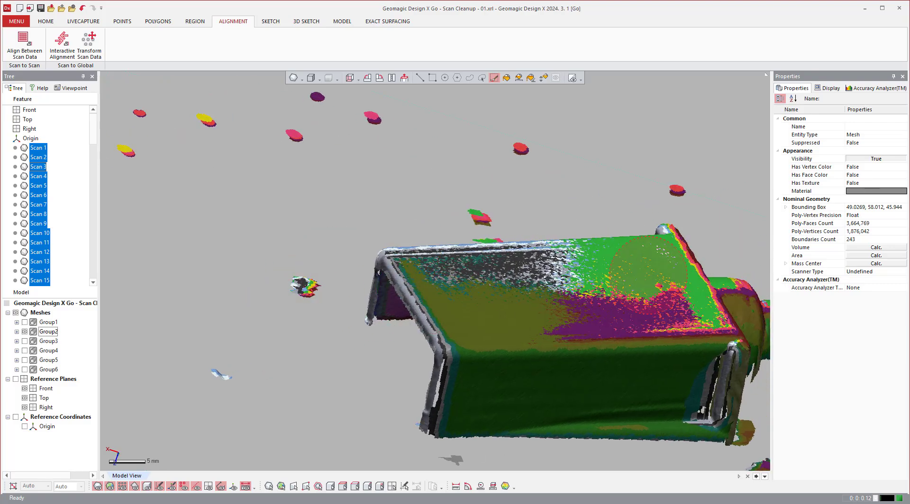
# Assign the light blue material to the scan meshes and clear the selection.
pyautogui.click(899, 192)
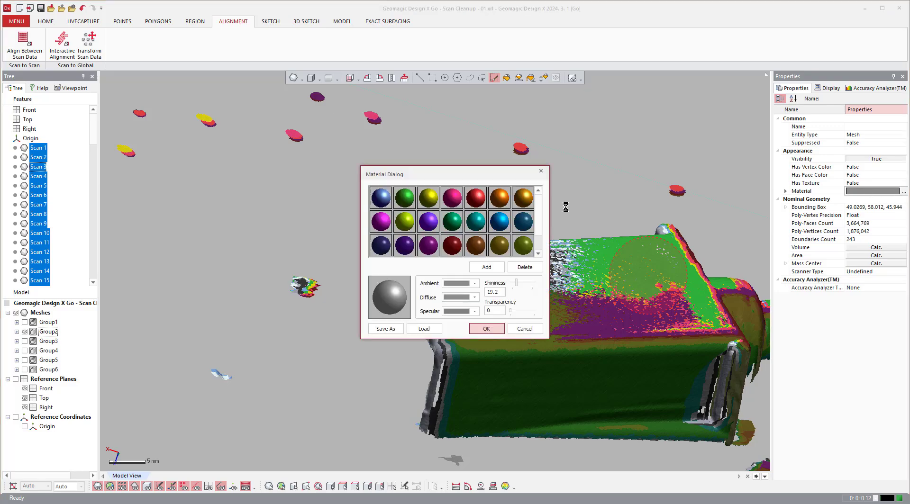
pyautogui.click(380, 197)
pyautogui.click(486, 328)
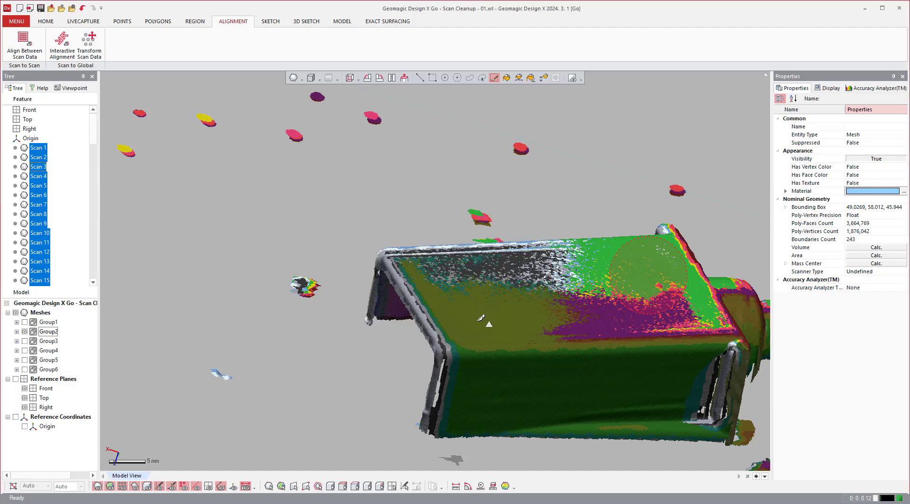
pyautogui.moveTo(349, 386); pyautogui.dragTo(470, 94, button='right')
pyautogui.click(341, 392)
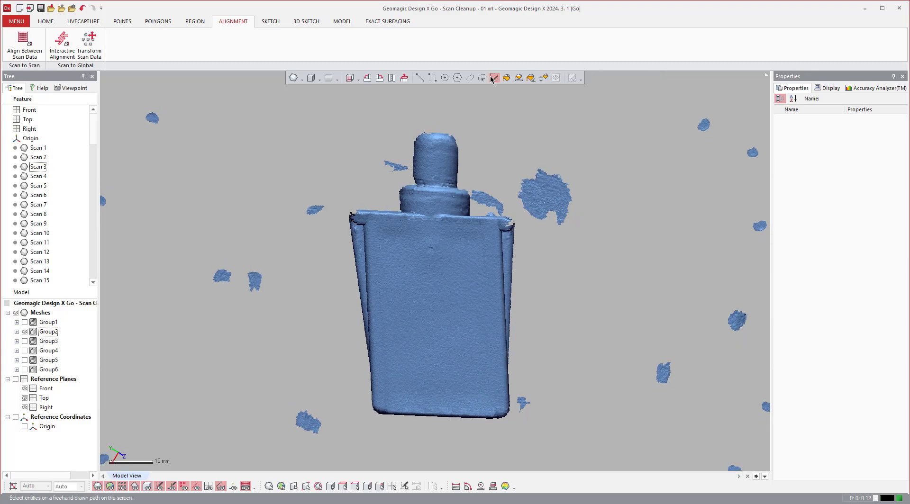
# Enclose the Group2 part in a polyline selection that reaches through the model, invert the selection, and delete the stray fragments around the part.
pyautogui.click(457, 78)
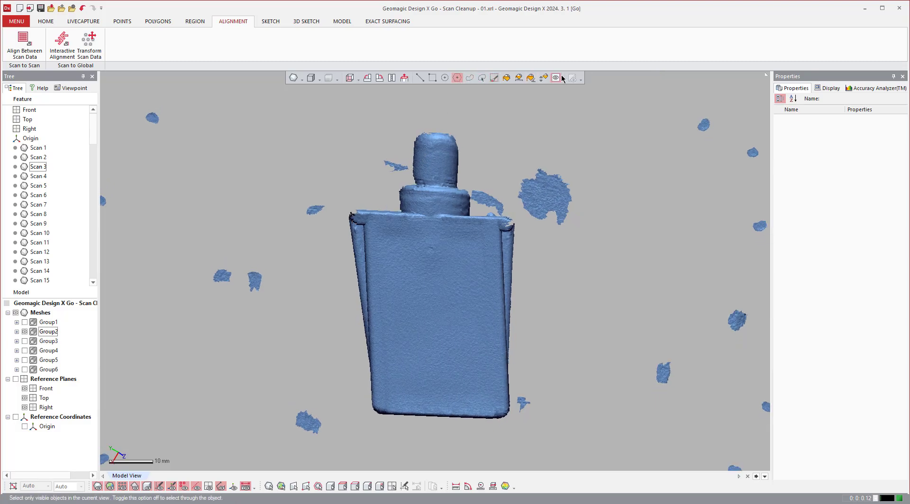
pyautogui.click(345, 206)
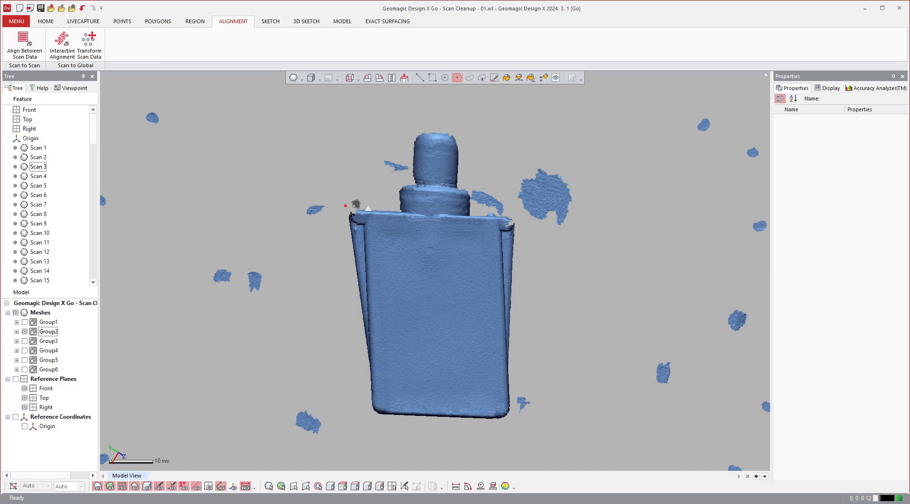
pyautogui.click(368, 203)
pyautogui.click(389, 201)
pyautogui.click(404, 179)
pyautogui.click(417, 125)
pyautogui.click(450, 123)
pyautogui.click(465, 141)
pyautogui.click(463, 179)
pyautogui.click(473, 203)
pyautogui.click(482, 210)
pyautogui.click(498, 210)
pyautogui.click(521, 223)
pyautogui.click(515, 432)
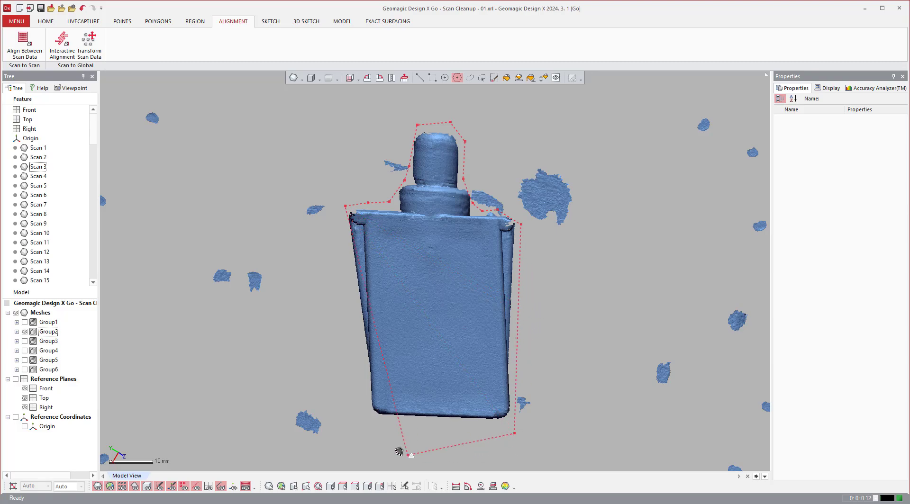
pyautogui.click(358, 428)
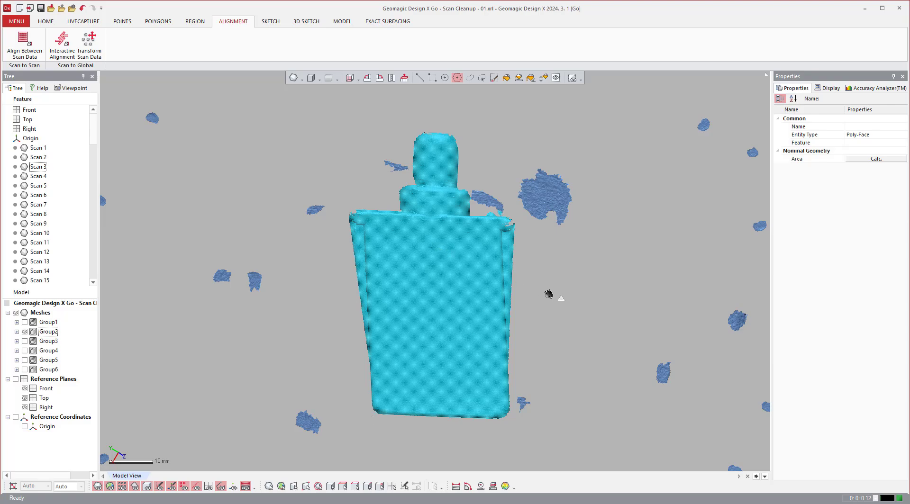
pyautogui.rightClick(322, 301)
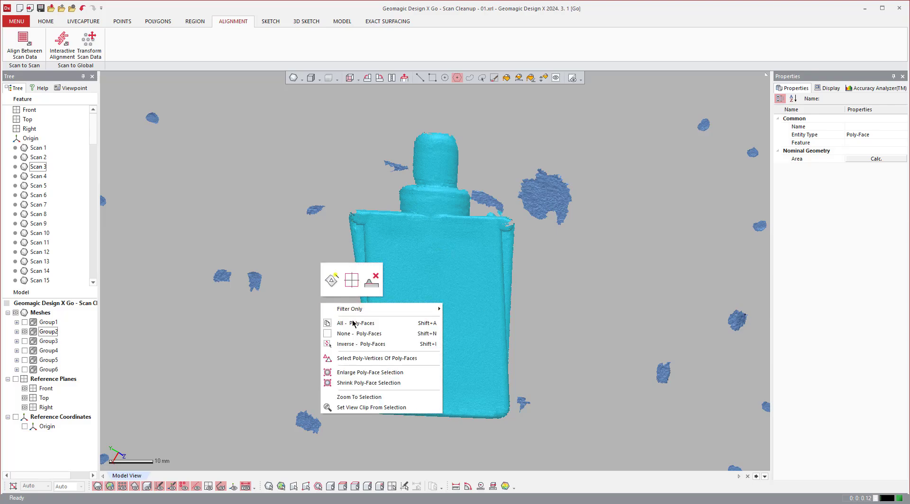
pyautogui.click(353, 347)
pyautogui.press('Delete')
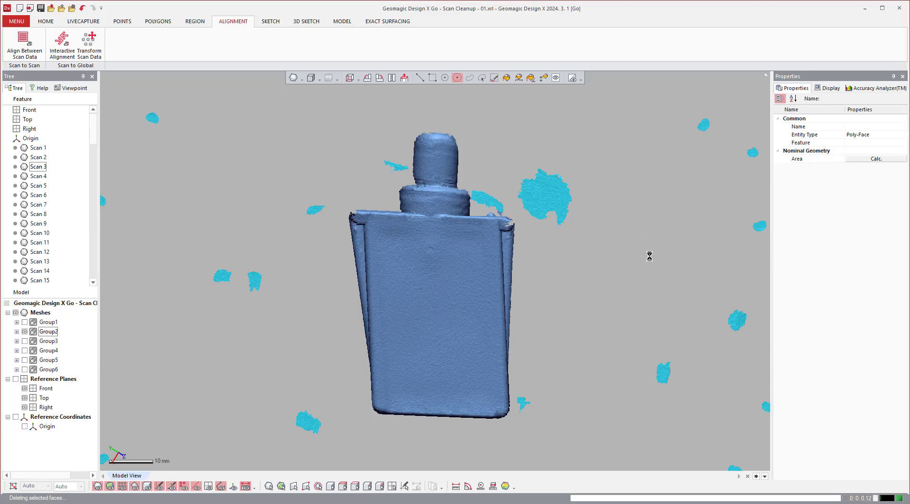
# Outline and delete the small leftover Group2 fragments floating just below the end-wall corner beside the cylindrical neck.
pyautogui.moveTo(648, 254); pyautogui.dragTo(506, 347, button='right')
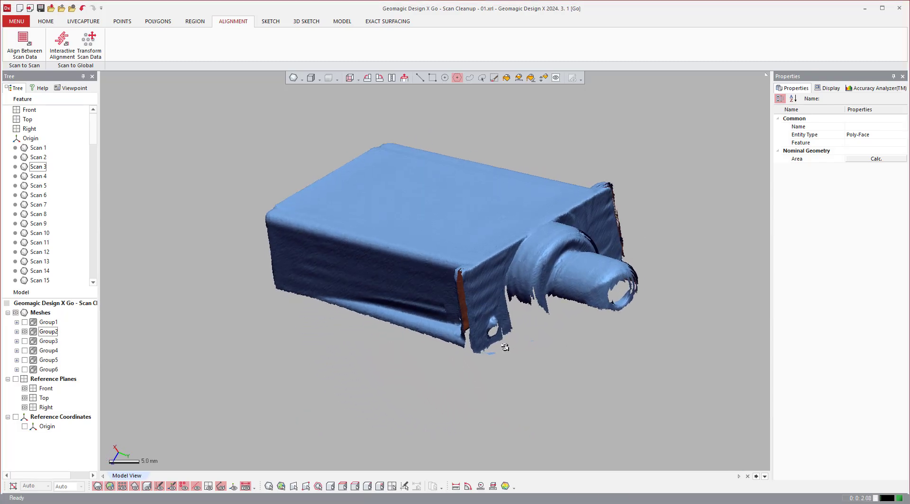
pyautogui.scroll(4, 506, 345)
pyautogui.click(519, 339)
pyautogui.click(510, 347)
pyautogui.click(435, 362)
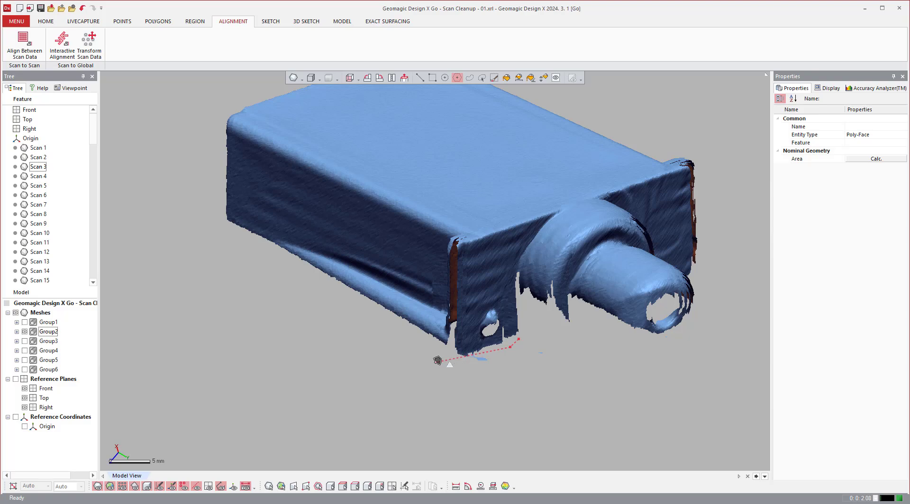
pyautogui.click(441, 385)
pyautogui.click(559, 348)
pyautogui.click(525, 347)
pyautogui.click(525, 376)
pyautogui.moveTo(720, 356); pyautogui.dragTo(303, 241, button='right')
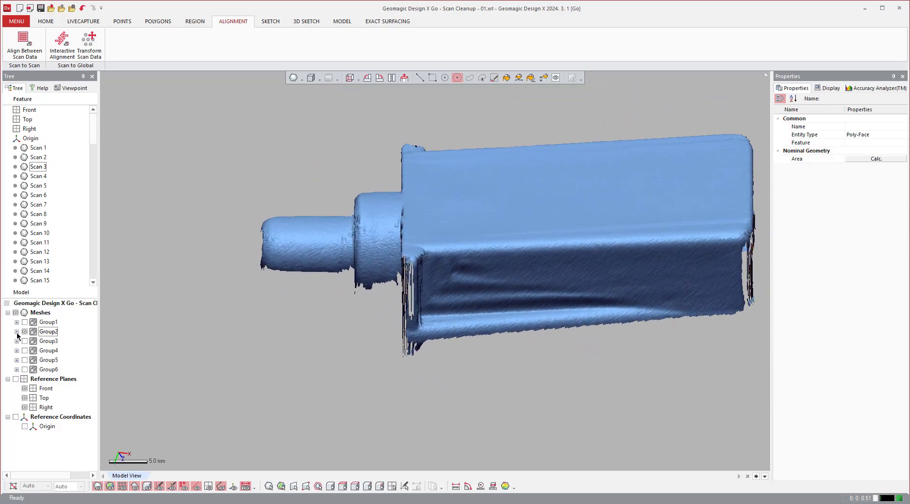
# Hide Group2, show only the Group3 scans, and switch to rectangle selection.
pyautogui.click(25, 332)
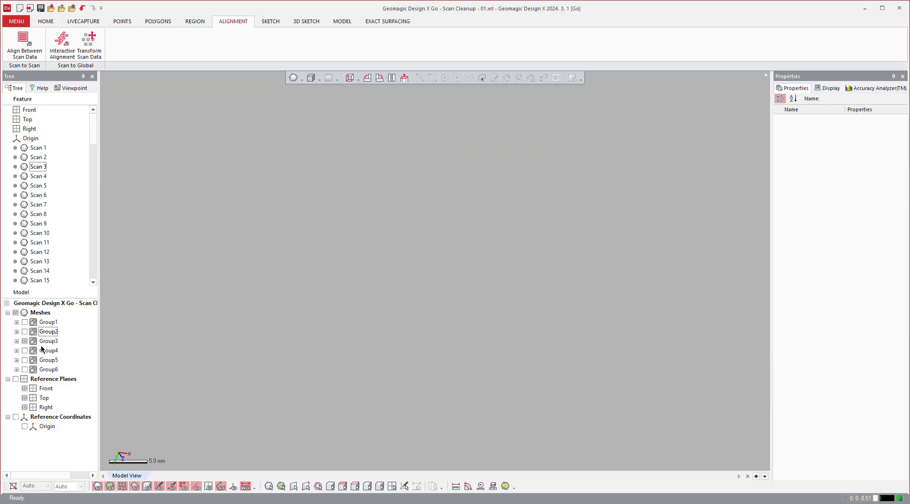
pyautogui.rightClick(40, 345)
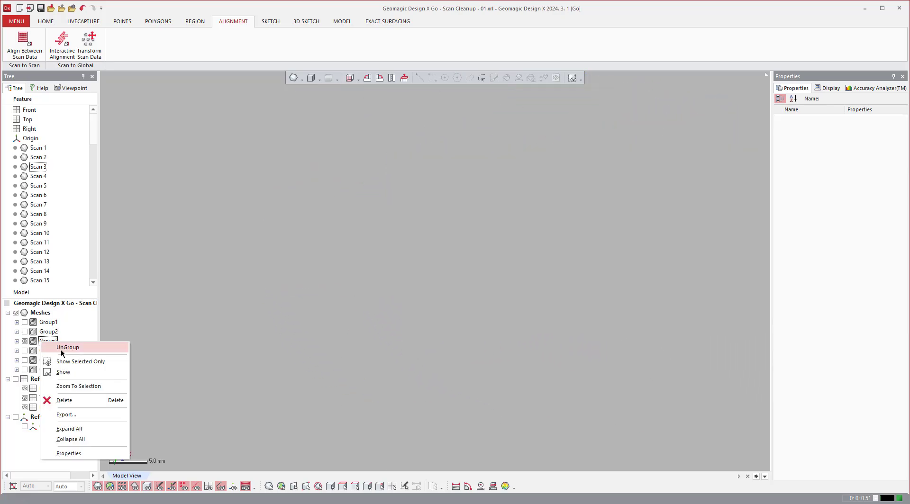
pyautogui.click(81, 363)
pyautogui.scroll(-6, 393, 344)
pyautogui.moveTo(394, 343)
pyautogui.mouseDown(button='right')
pyautogui.moveTo(404, 347)
pyautogui.moveTo(405, 336)
pyautogui.moveTo(404, 348)
pyautogui.mouseUp(button='right')
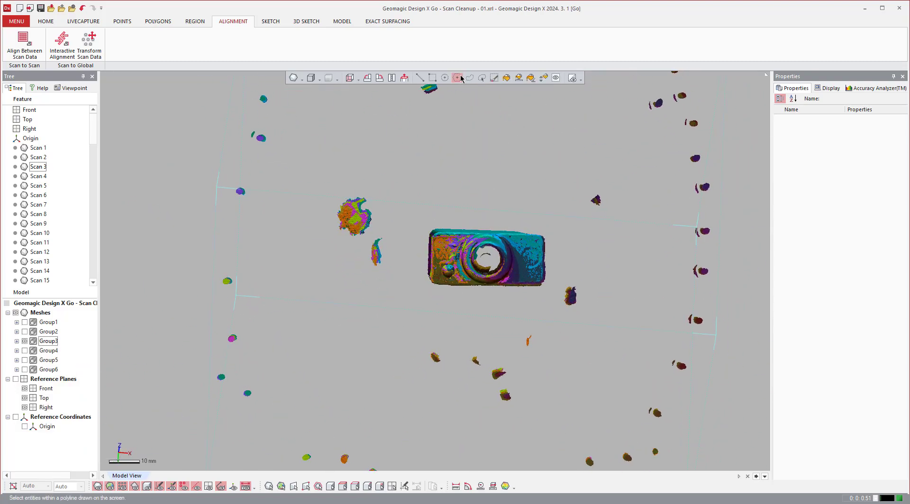
pyautogui.click(432, 77)
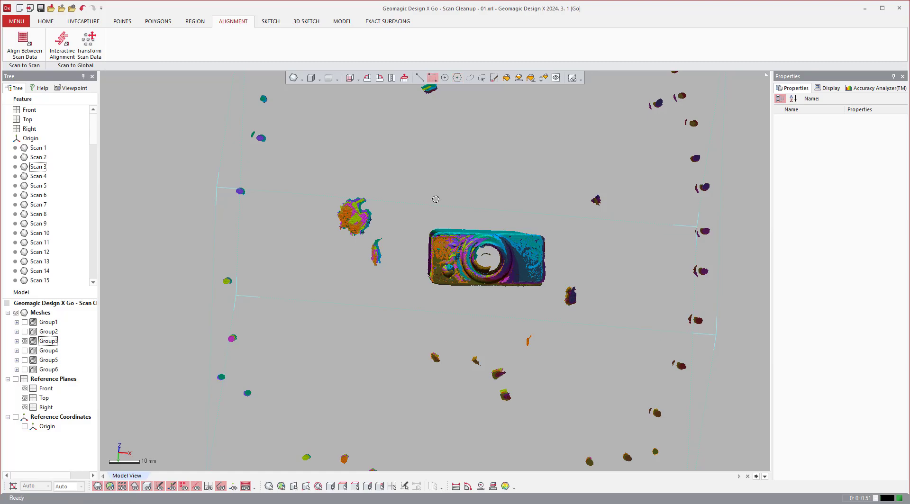
# Box-select the Group3 part, invert the poly-face selection, and delete the stray fragments around it.
pyautogui.moveTo(422, 209); pyautogui.dragTo(550, 292)
pyautogui.rightClick(523, 182)
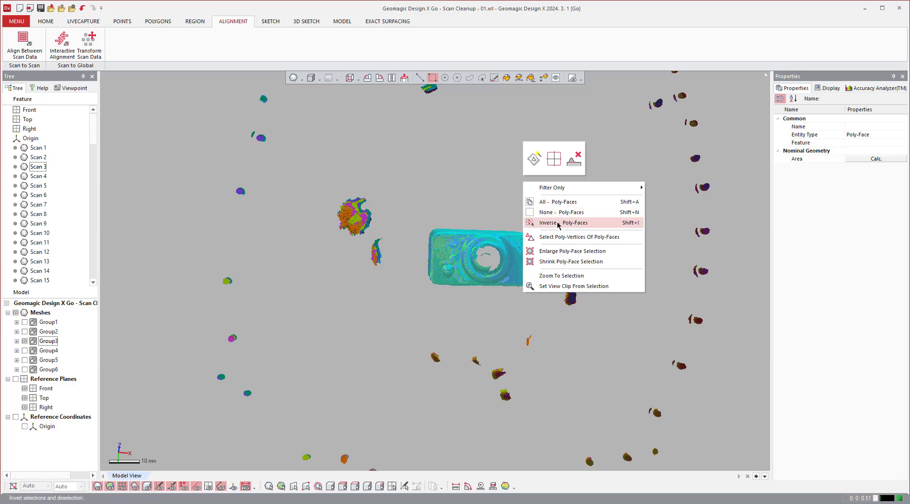
pyautogui.click(558, 224)
pyautogui.press('Delete')
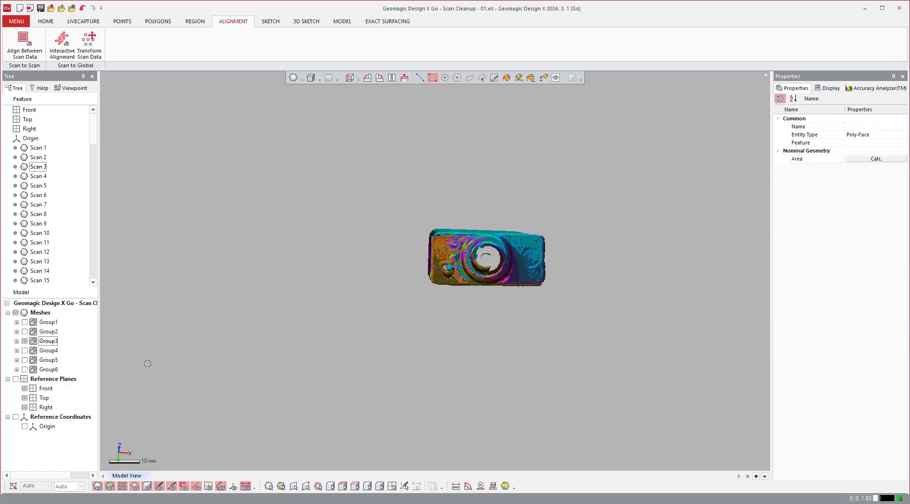
# Assign the light blue material to the Group3 meshes and inspect the recoloured part.
pyautogui.click(53, 342)
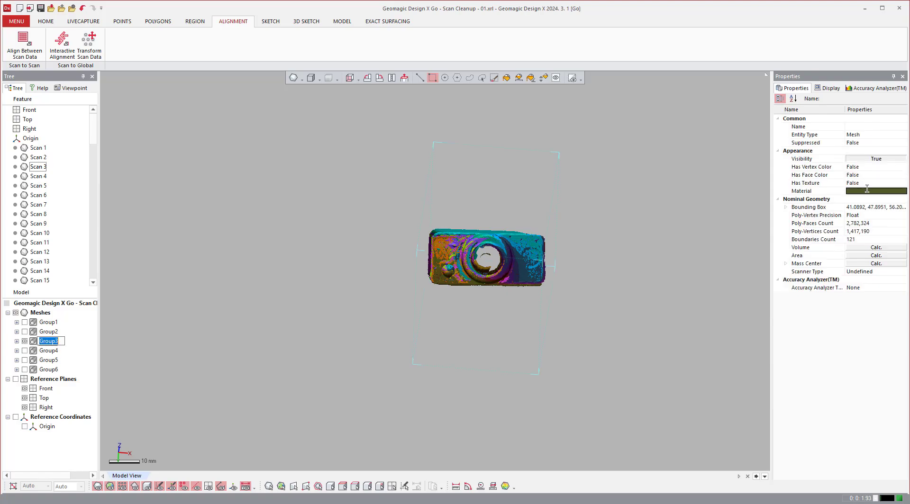
pyautogui.click(895, 190)
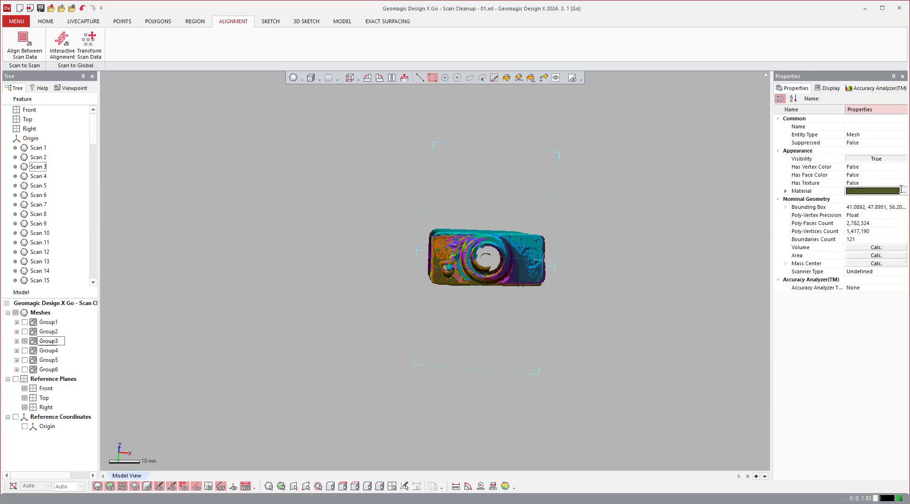
pyautogui.click(900, 189)
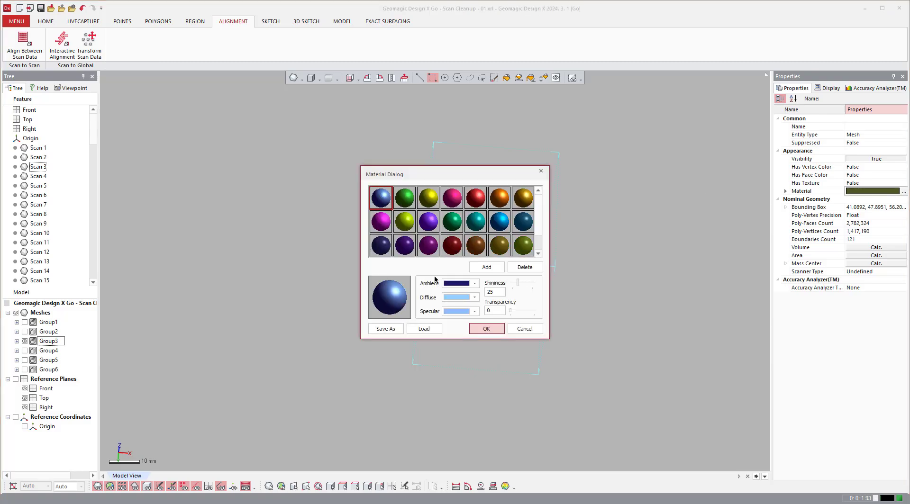
pyautogui.click(479, 330)
pyautogui.click(628, 332)
pyautogui.moveTo(624, 329); pyautogui.dragTo(585, 286, button='right')
pyautogui.scroll(5, 315, 309)
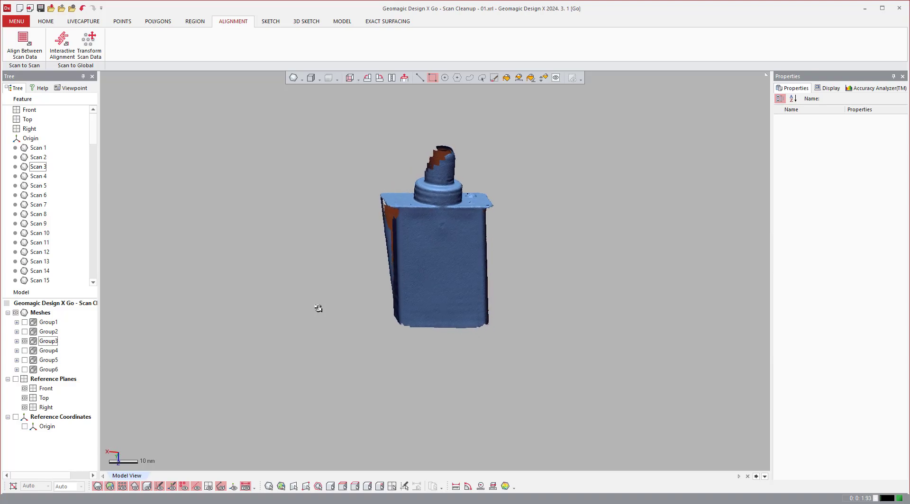
# Hide Group3 and show only the Group4 scans.
pyautogui.click(24, 342)
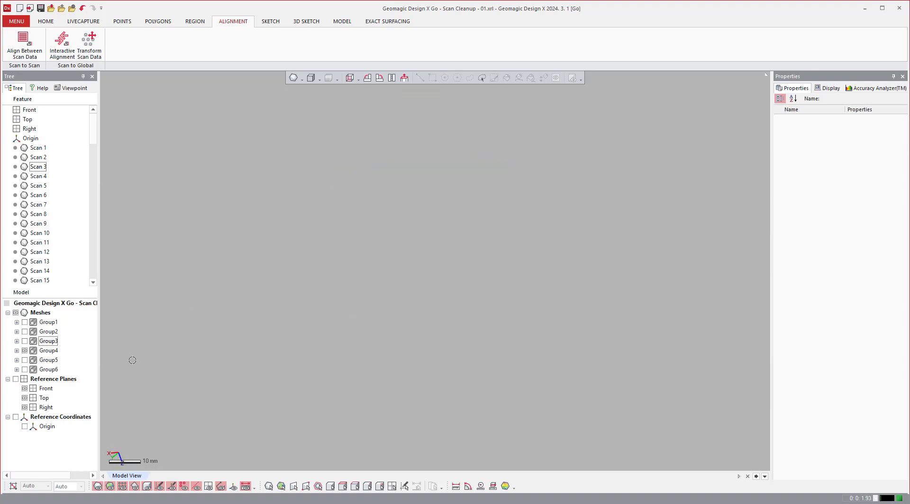
pyautogui.click(41, 351)
pyautogui.rightClick(42, 351)
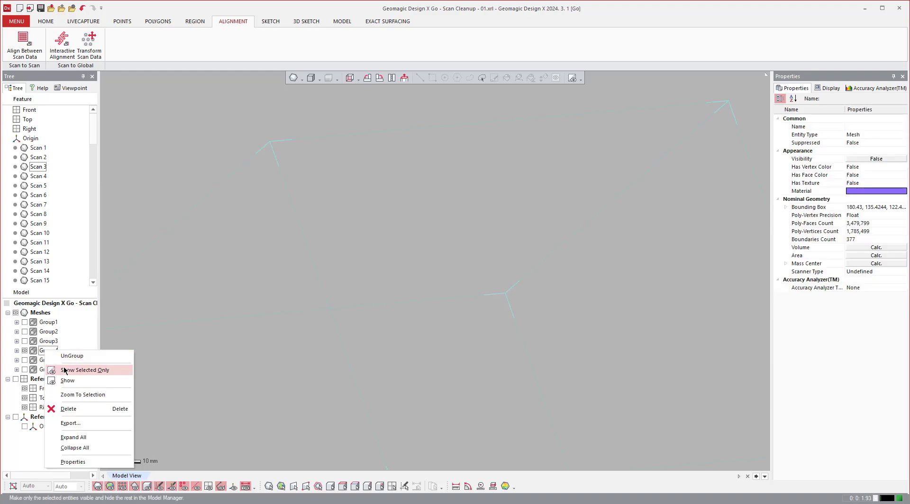
pyautogui.click(65, 372)
# Box-select the Group4 part above the putty mount, invert the selection, and delete the mount and scattered floor fragments.
pyautogui.scroll(-3, 497, 346)
pyautogui.moveTo(497, 347); pyautogui.dragTo(576, 340, button='right')
pyautogui.scroll(5, 496, 341)
pyautogui.scroll(-4, 581, 344)
pyautogui.scroll(-2, 576, 339)
pyautogui.keyDown('ctrl'); pyautogui.moveTo(493, 231); pyautogui.dragTo(496, 244, button='right'); pyautogui.keyUp('ctrl')
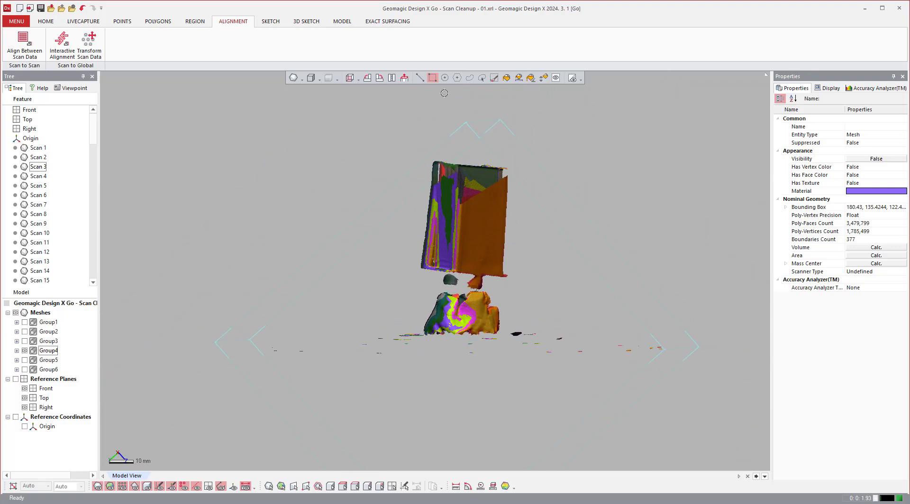
pyautogui.moveTo(365, 110); pyautogui.dragTo(571, 284)
pyautogui.rightClick(570, 254)
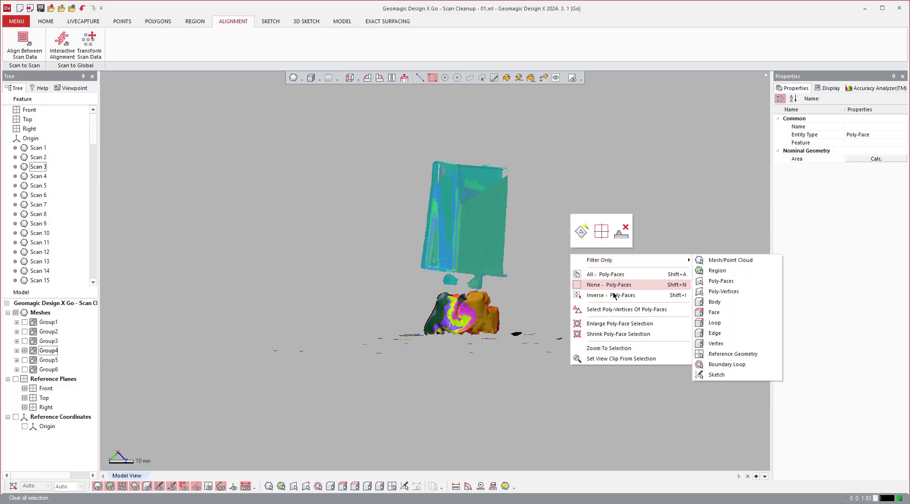
pyautogui.click(595, 296)
pyautogui.press('Delete')
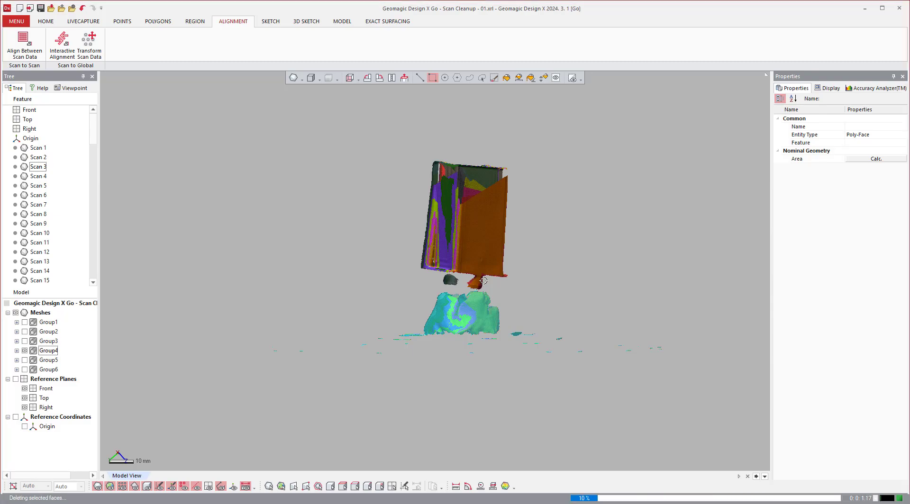
# Enclose the two putty remnants at the lower edge of the Group4 part in a freehand selection and delete them.
pyautogui.scroll(2, 472, 281)
pyautogui.moveTo(472, 280); pyautogui.dragTo(467, 281, button='right')
pyautogui.scroll(5, 468, 281)
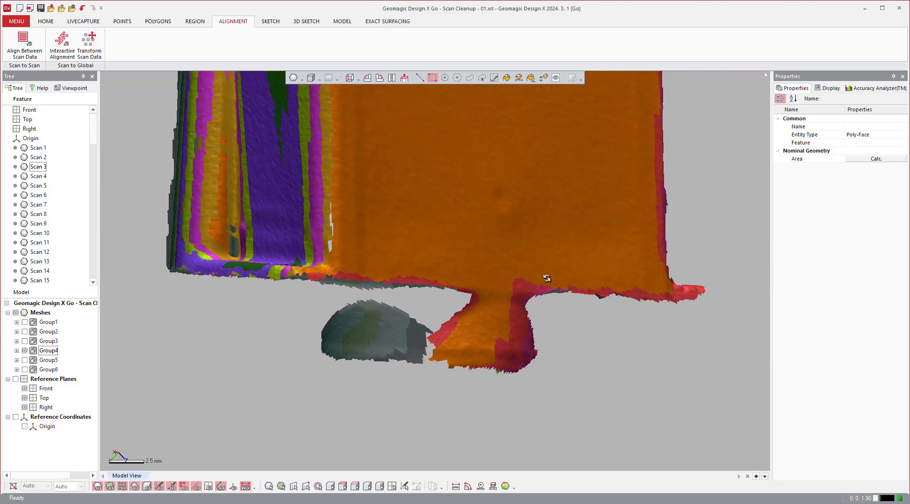
pyautogui.click(469, 77)
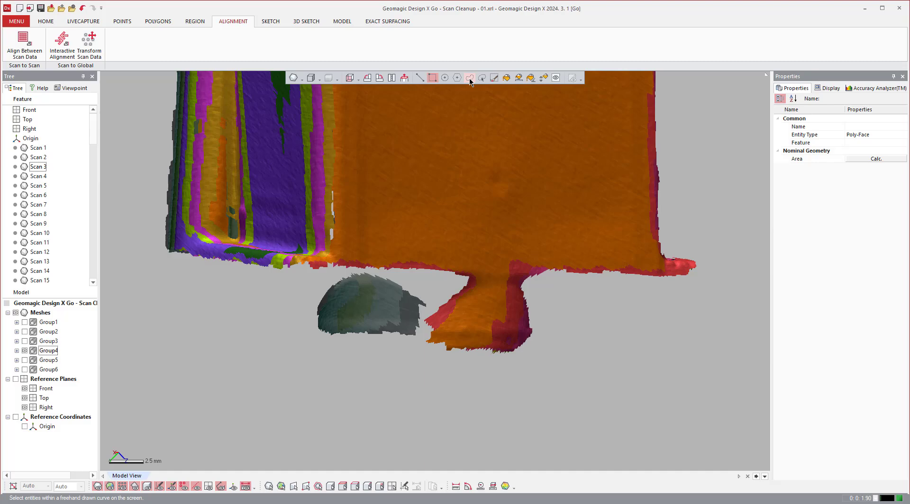
pyautogui.click(432, 271)
pyautogui.moveTo(432, 271); pyautogui.dragTo(347, 276, button='right')
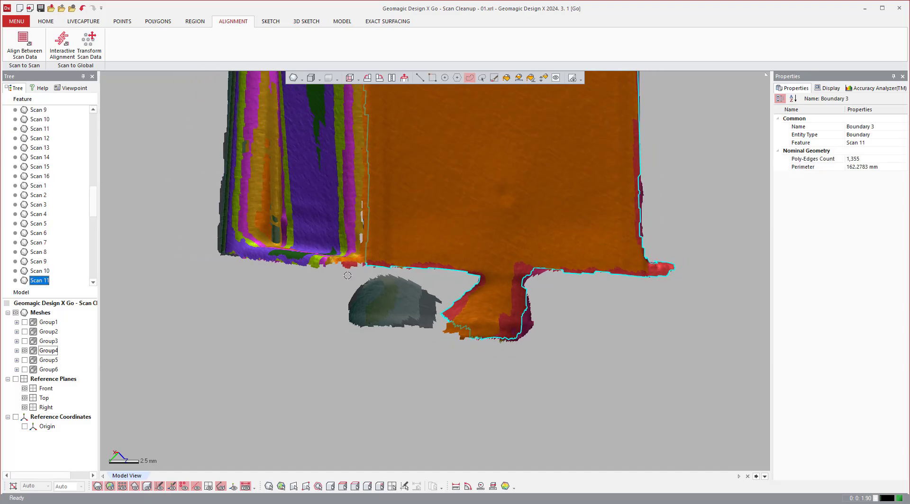
pyautogui.moveTo(324, 269); pyautogui.dragTo(263, 359)
pyautogui.moveTo(615, 377)
pyautogui.mouseDown()
pyautogui.moveTo(682, 276)
pyautogui.moveTo(663, 277)
pyautogui.mouseUp()
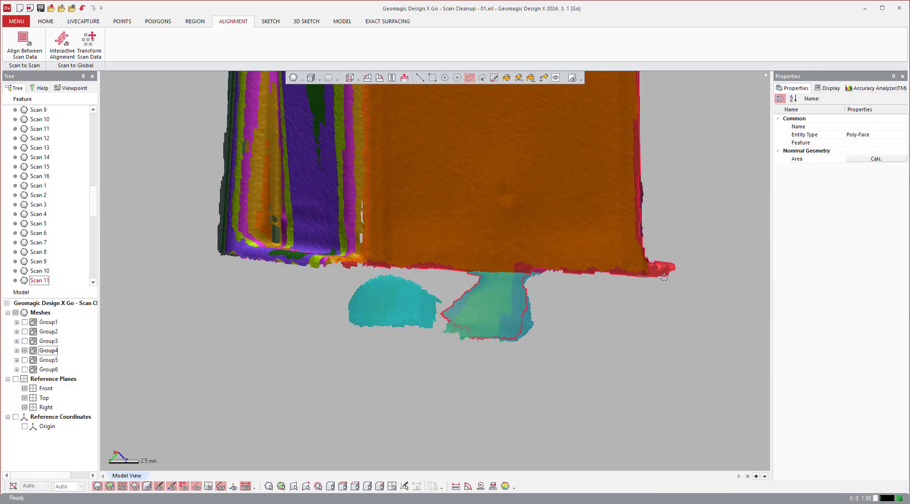
pyautogui.press('Delete')
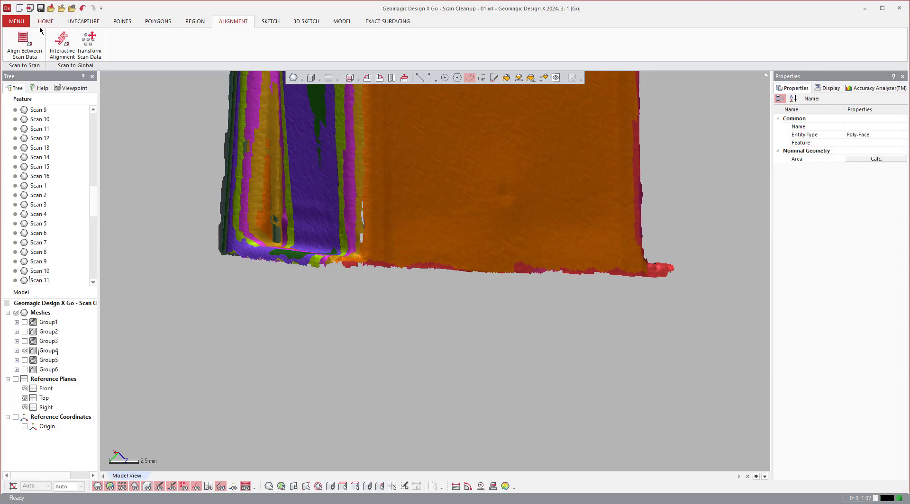
# Align the 16 Group4 scans to each other with Align Between Scan Data, using the Global And Fine method.
pyautogui.click(25, 42)
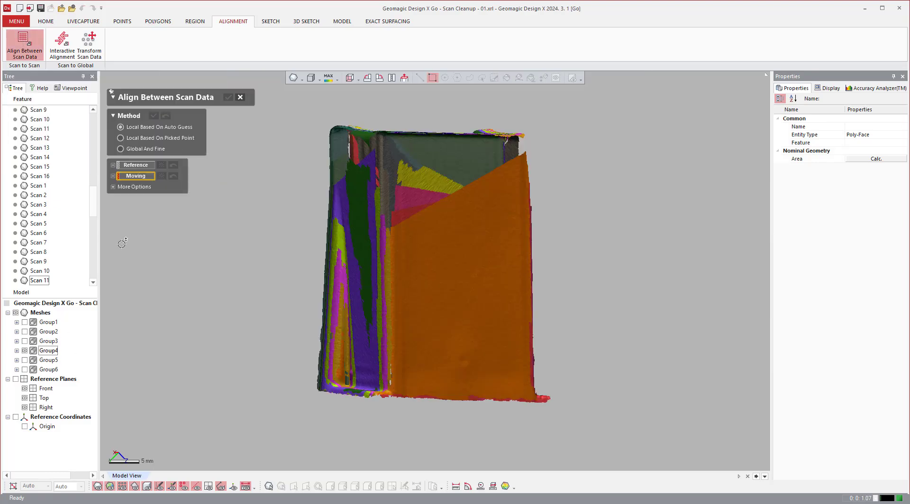
pyautogui.click(138, 150)
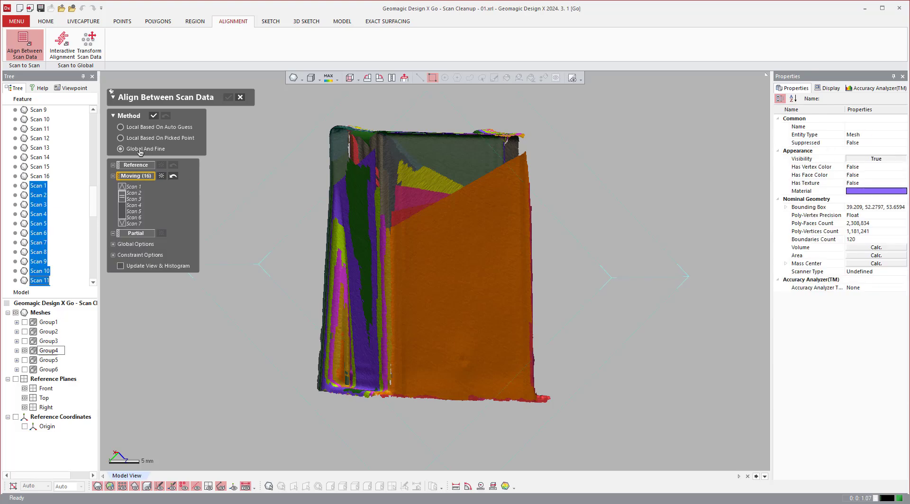
pyautogui.click(152, 116)
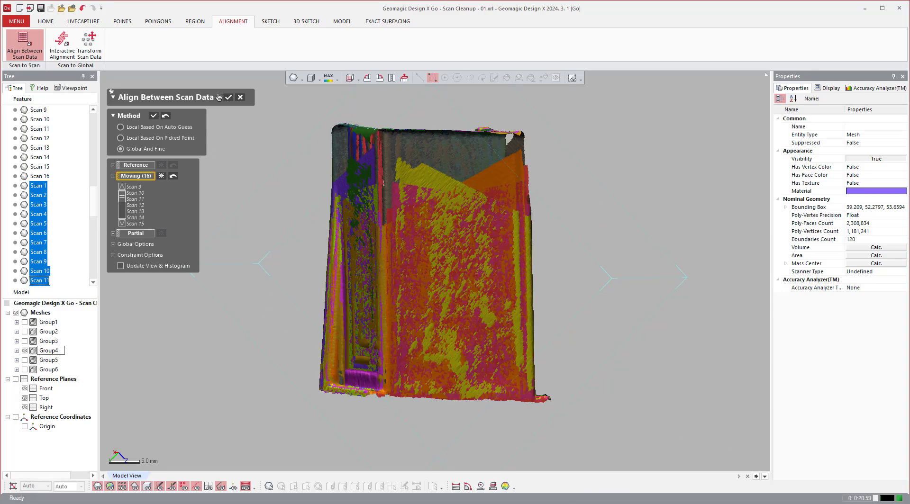
pyautogui.click(227, 98)
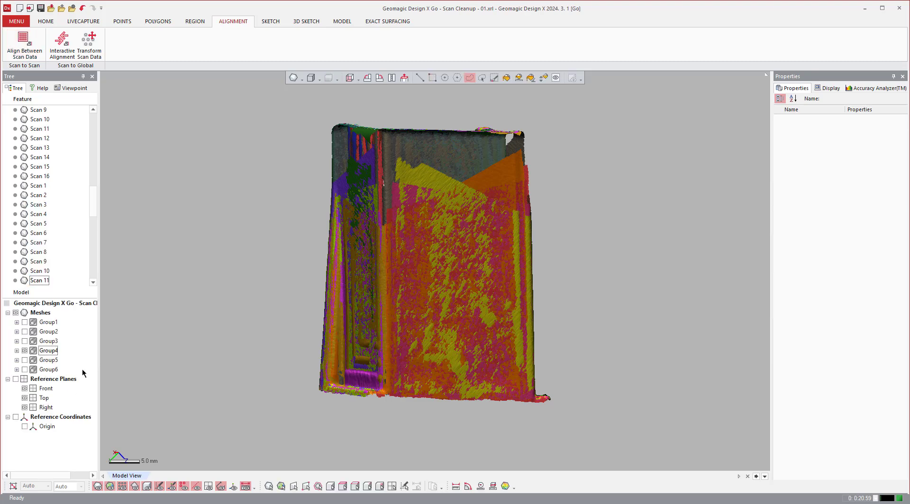
# Hide Group4 and show only the Group5 scans.
pyautogui.click(25, 351)
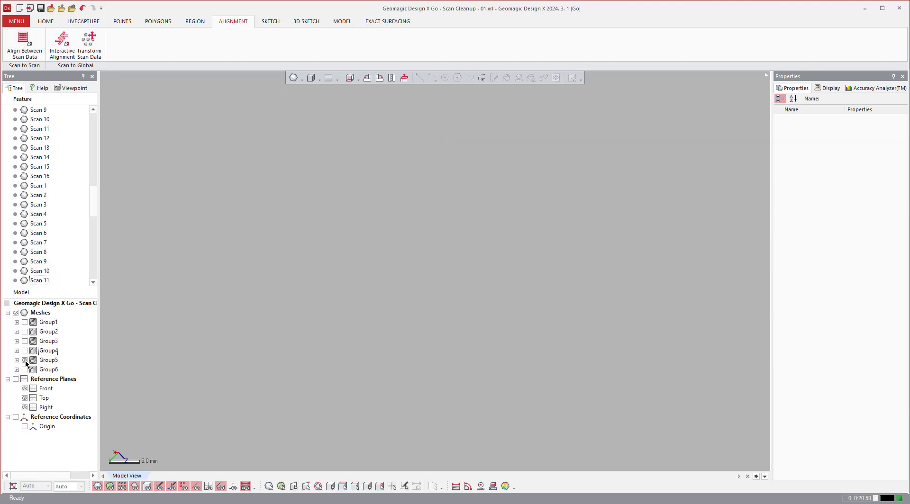
pyautogui.rightClick(51, 361)
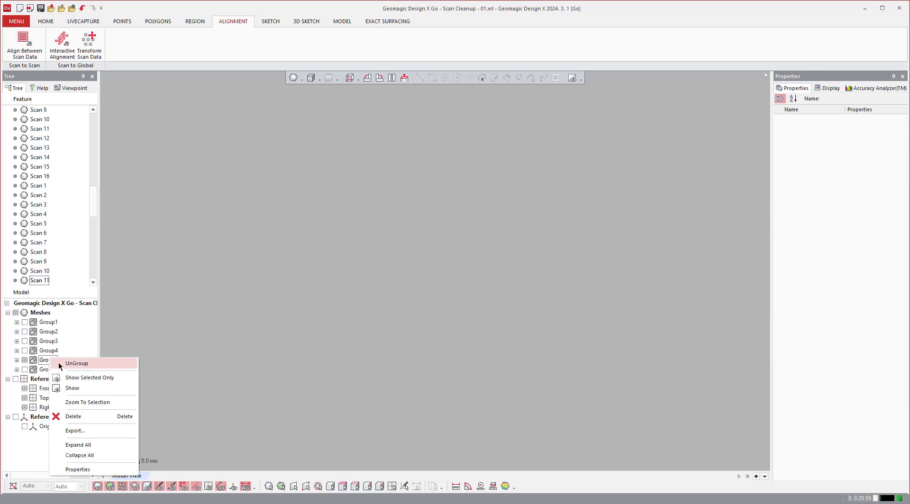
pyautogui.click(78, 378)
pyautogui.scroll(-4, 642, 307)
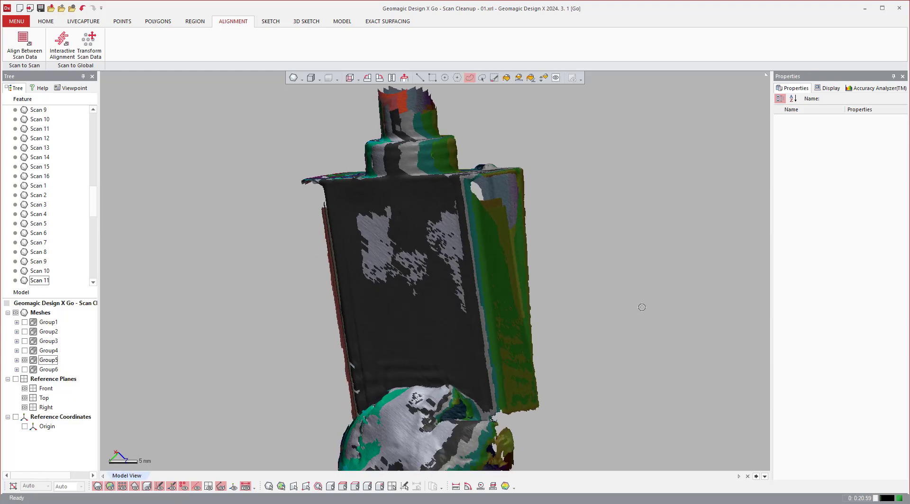
# Box-select the Group5 part with the upper portion of its putty mount, invert the selection, and delete the faces and fragments below.
pyautogui.moveTo(641, 307); pyautogui.dragTo(584, 316, button='right')
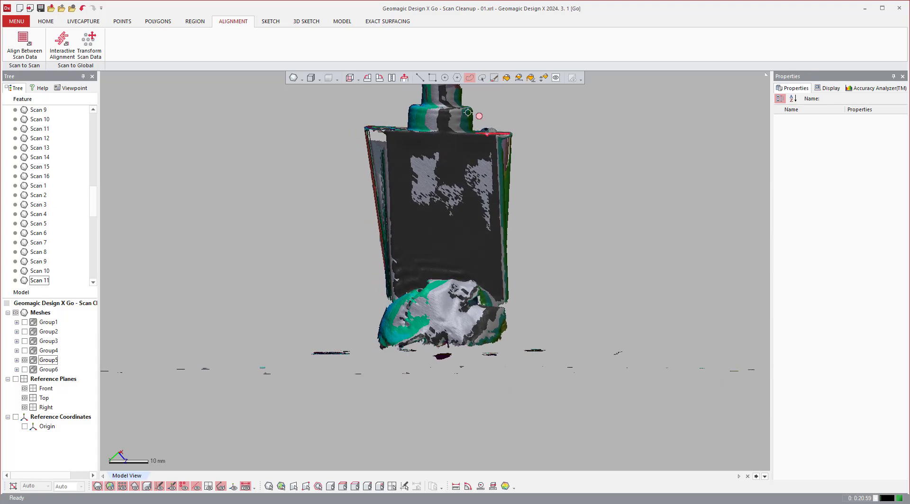
pyautogui.click(433, 78)
pyautogui.scroll(-1, 505, 91)
pyautogui.moveTo(506, 90); pyautogui.dragTo(505, 94, button='right')
pyautogui.scroll(-2, 370, 144)
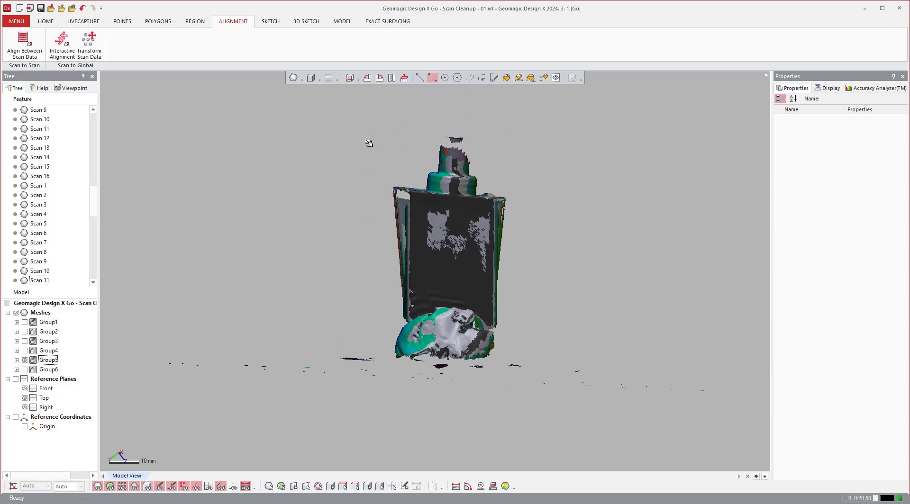
pyautogui.moveTo(338, 122); pyautogui.dragTo(583, 349)
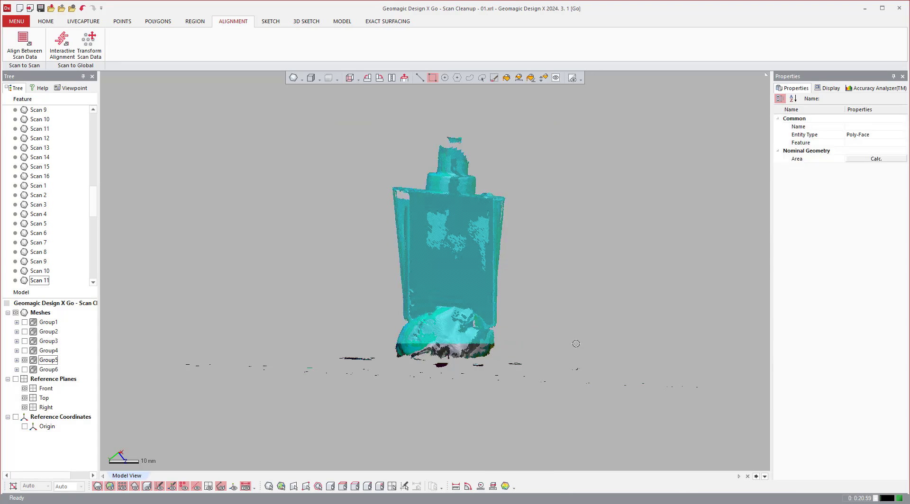
pyautogui.rightClick(576, 343)
pyautogui.click(613, 375)
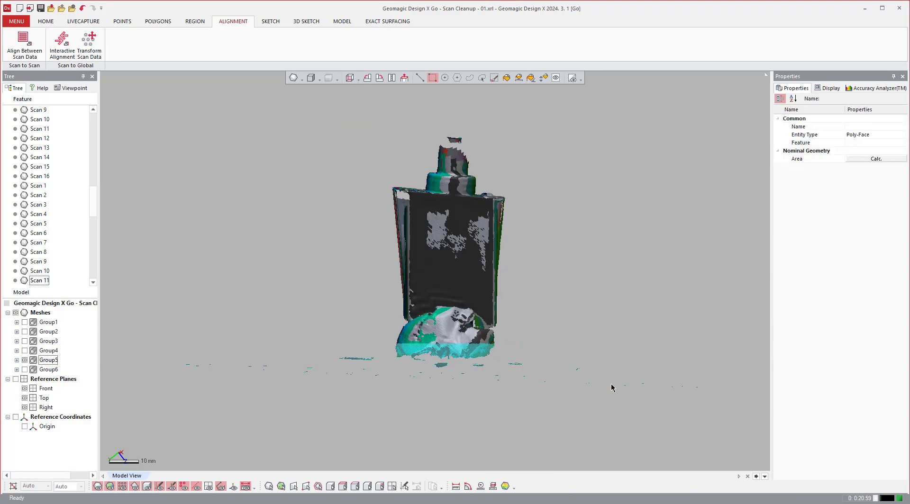
pyautogui.press('Delete')
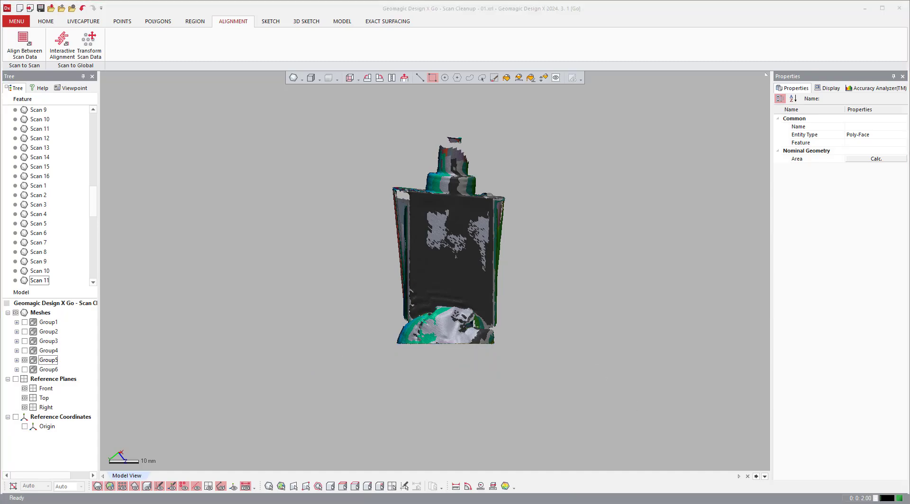
# Assign the light blue material to the Group5 meshes and inspect the putty mount at the part's base.
pyautogui.click(47, 361)
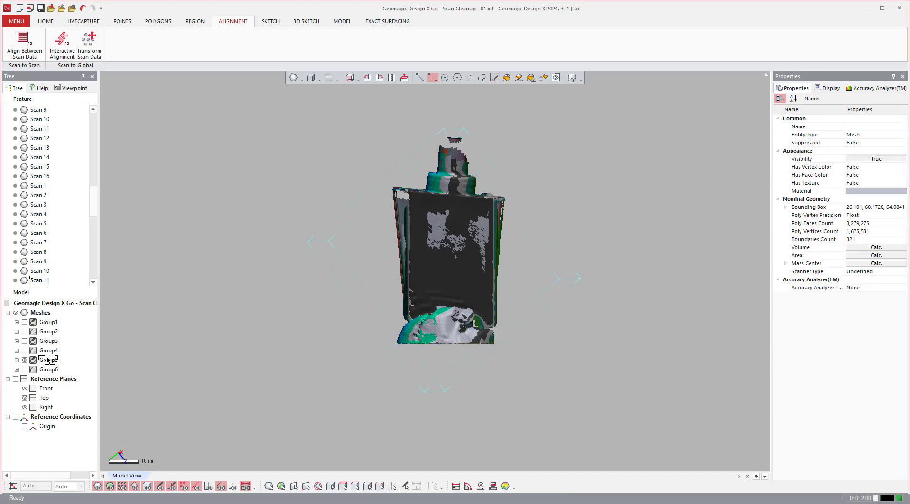
pyautogui.click(159, 356)
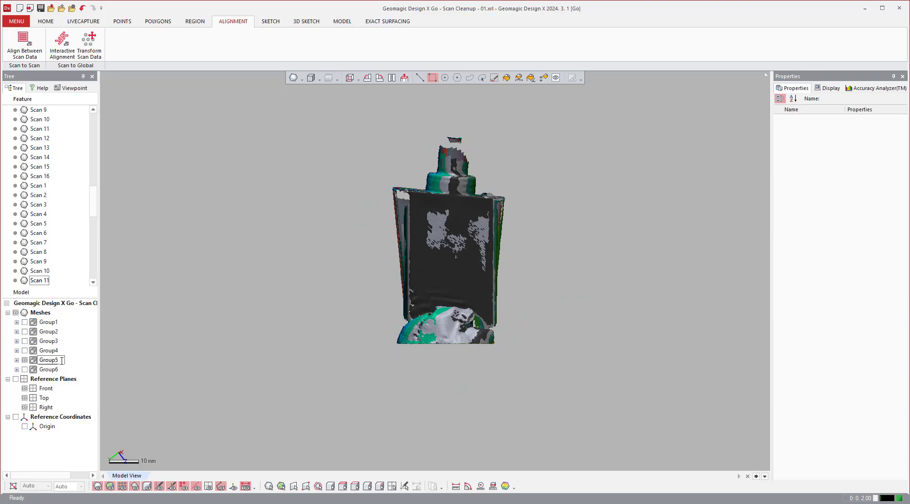
pyautogui.click(36, 361)
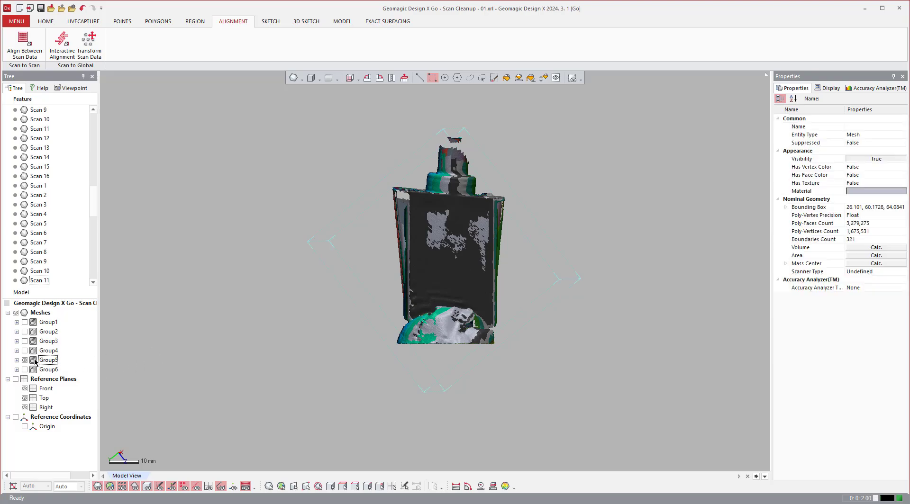
pyautogui.click(884, 192)
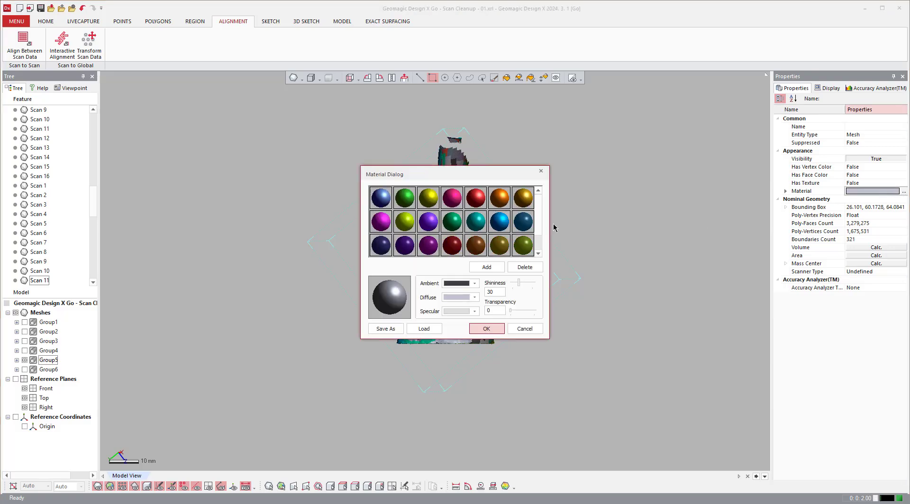
pyautogui.click(386, 198)
pyautogui.click(487, 328)
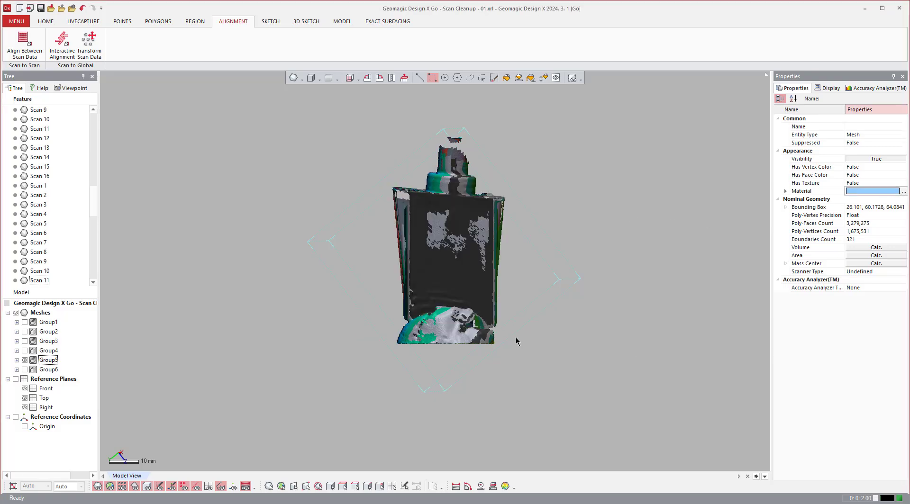
pyautogui.moveTo(415, 308); pyautogui.dragTo(456, 375, button='right')
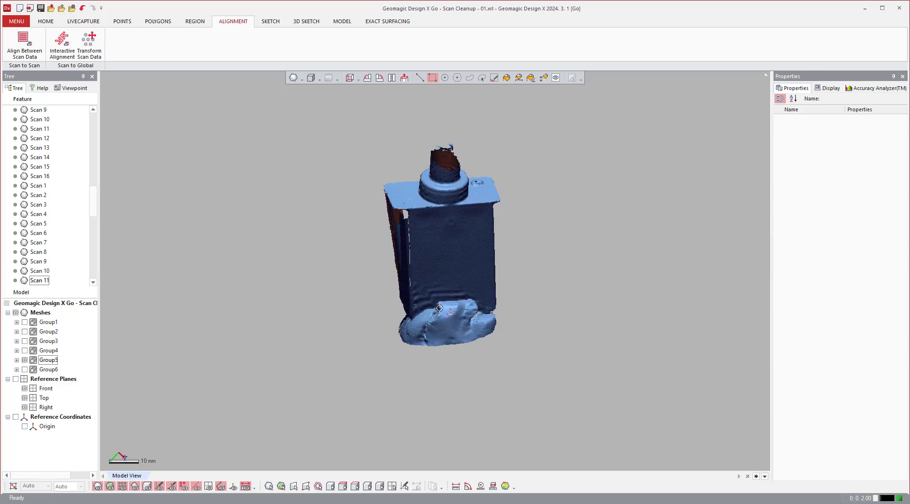
pyautogui.scroll(2, 447, 297)
pyautogui.scroll(2, 447, 298)
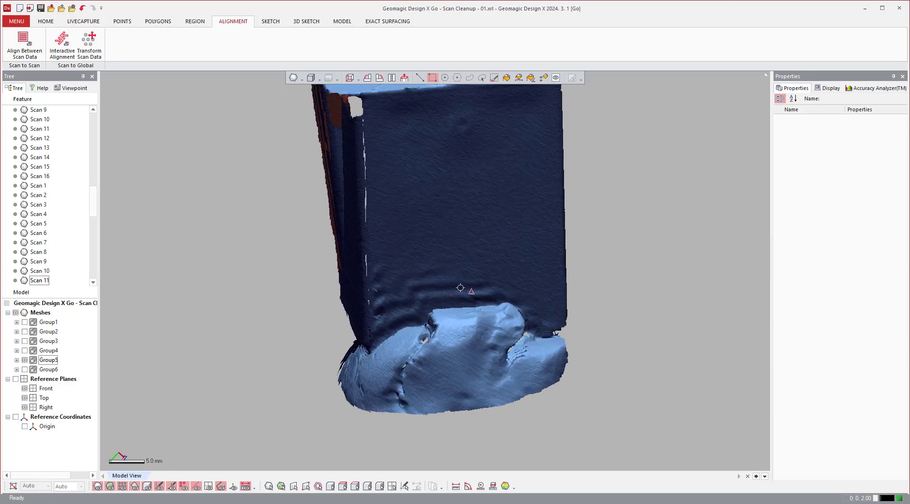
# Freehand-select the putty mount at the base of the Group5 part and delete the selected faces.
pyautogui.click(470, 77)
pyautogui.moveTo(318, 431); pyautogui.dragTo(307, 389)
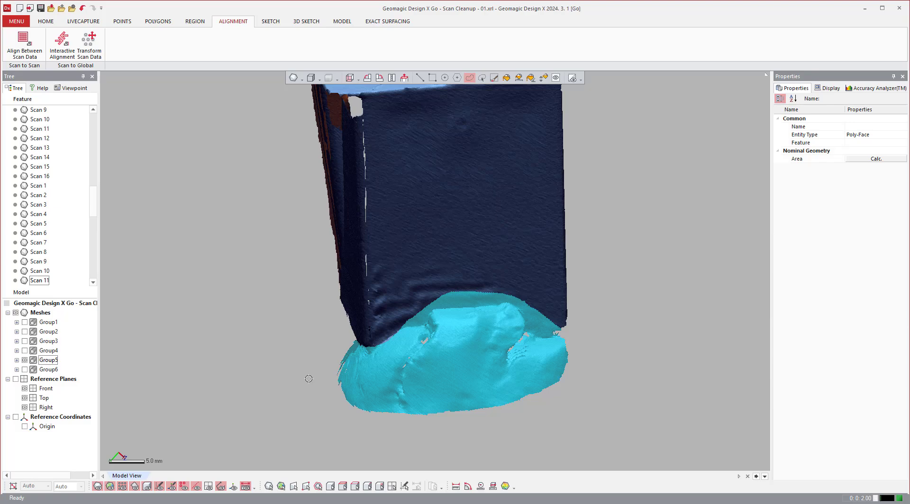
pyautogui.press('Delete')
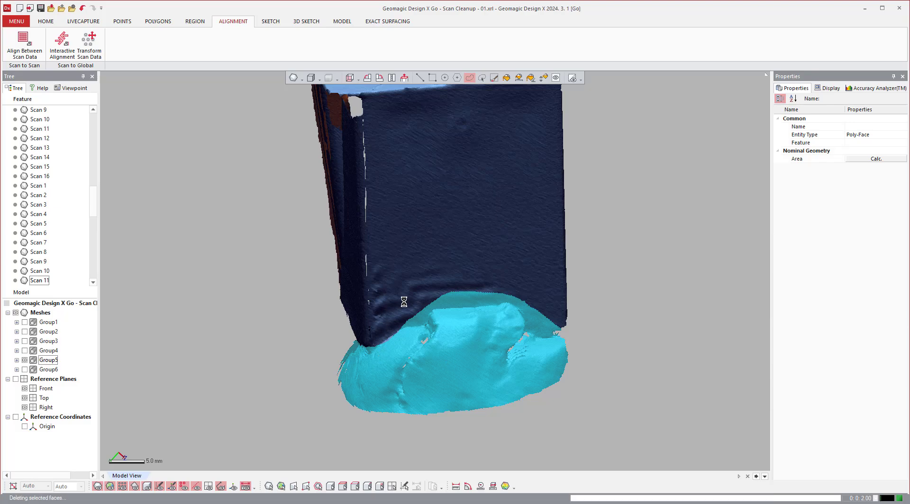
# Freehand-select the putty fragments left between the side walls of the Group5 part and delete them.
pyautogui.moveTo(410, 298); pyautogui.dragTo(459, 261, button='right')
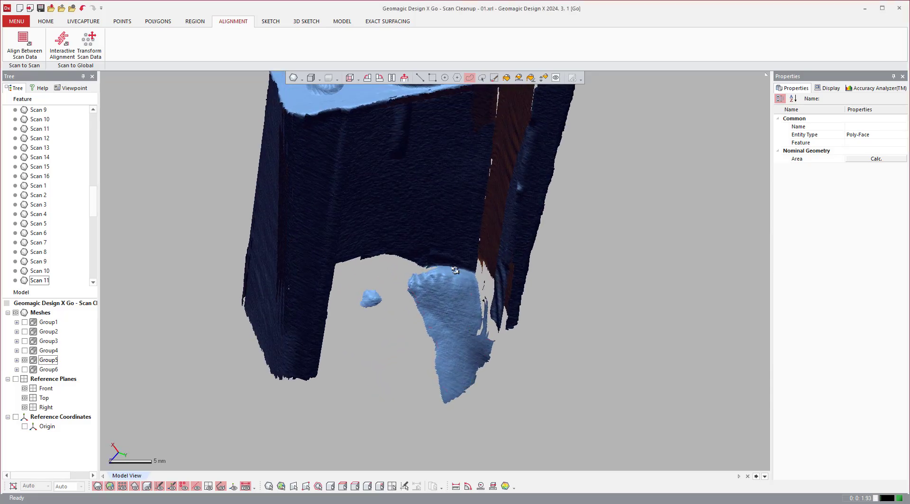
pyautogui.scroll(4, 459, 261)
pyautogui.moveTo(497, 271); pyautogui.dragTo(370, 250)
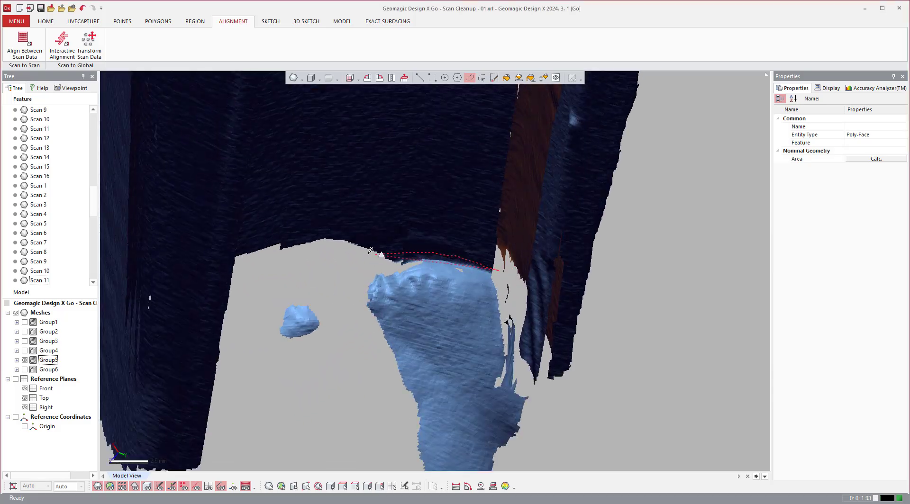
pyautogui.moveTo(526, 434); pyautogui.dragTo(528, 410)
pyautogui.moveTo(519, 322); pyautogui.dragTo(512, 292)
pyautogui.moveTo(512, 291); pyautogui.dragTo(513, 298, button='right')
pyautogui.moveTo(517, 314)
pyautogui.mouseDown()
pyautogui.moveTo(406, 314)
pyautogui.moveTo(604, 368)
pyautogui.mouseUp()
pyautogui.press('Delete')
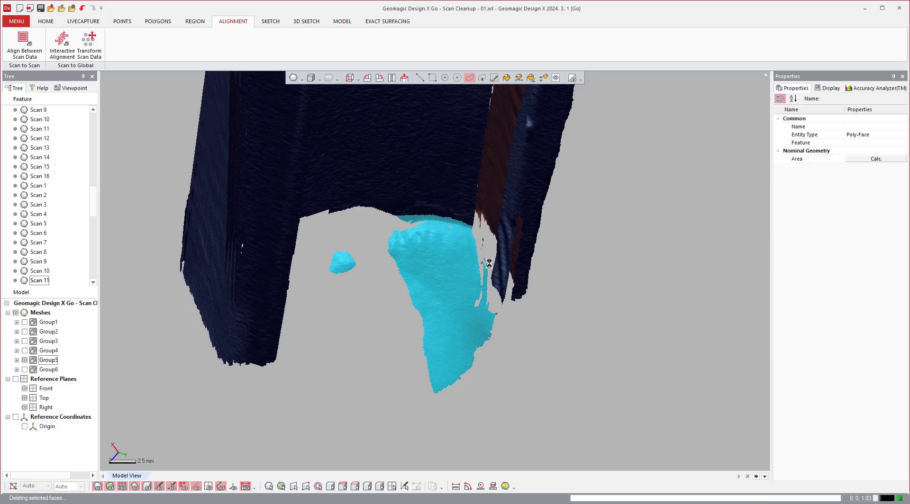
# Identify the Group5 scan that owns the wavy strip beside the side wall and show only that mesh, Scan 8.
pyautogui.moveTo(506, 246); pyautogui.dragTo(436, 310, button='right')
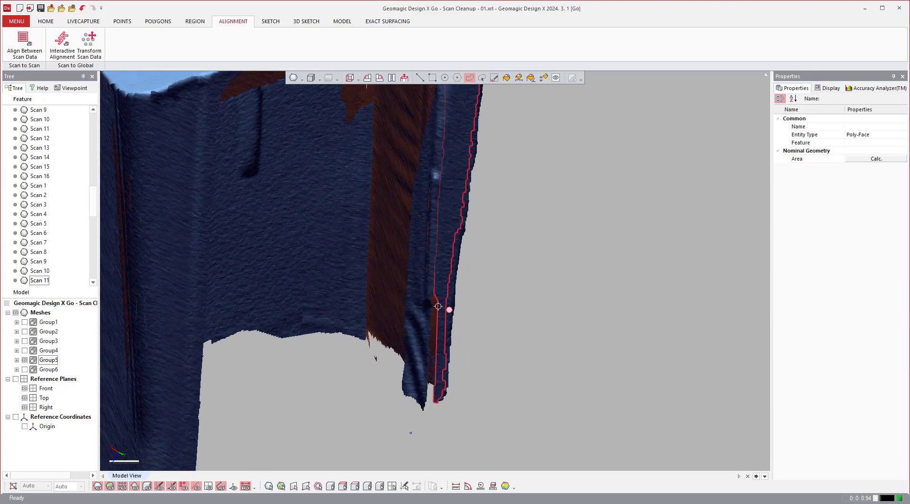
pyautogui.click(429, 304)
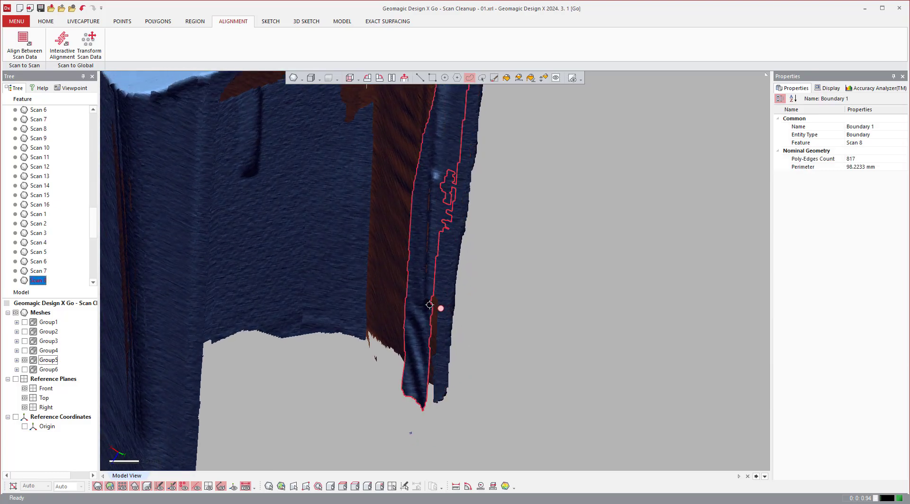
pyautogui.click(16, 360)
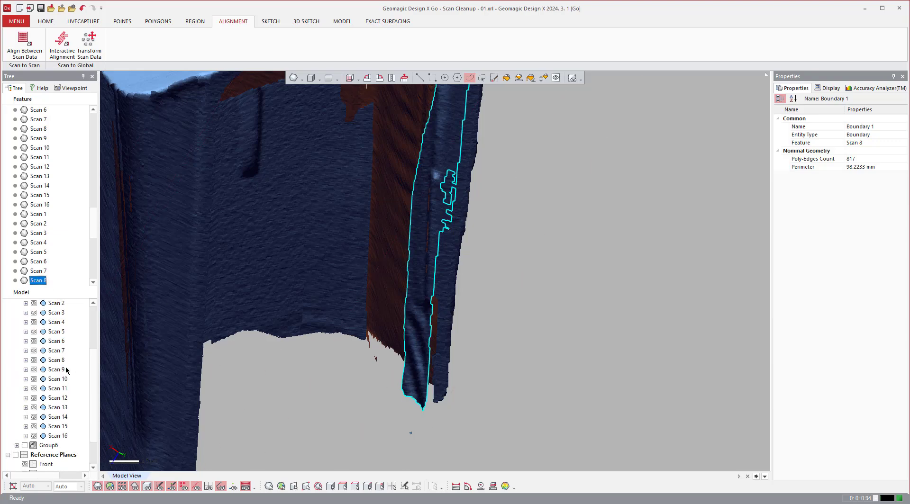
pyautogui.rightClick(56, 363)
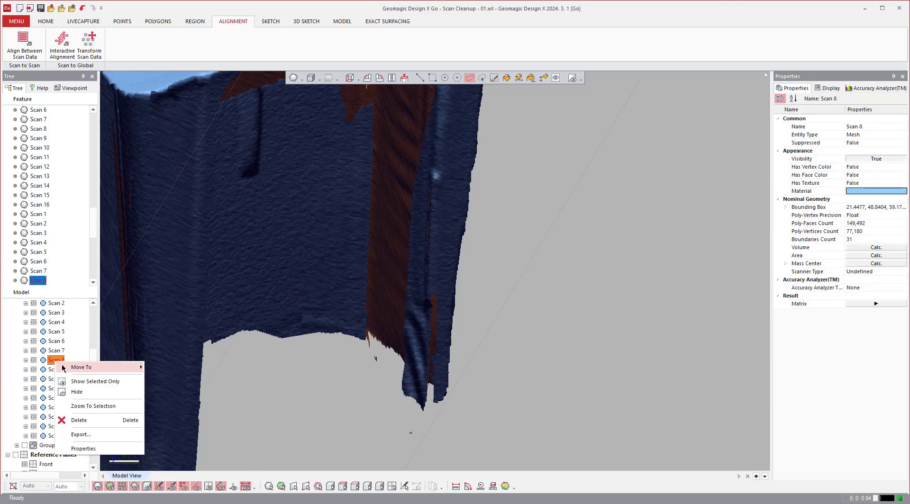
pyautogui.click(90, 383)
# Freehand-select the detached narrow strip of faces in Scan 8 and delete it.
pyautogui.moveTo(402, 337); pyautogui.dragTo(477, 118, button='right')
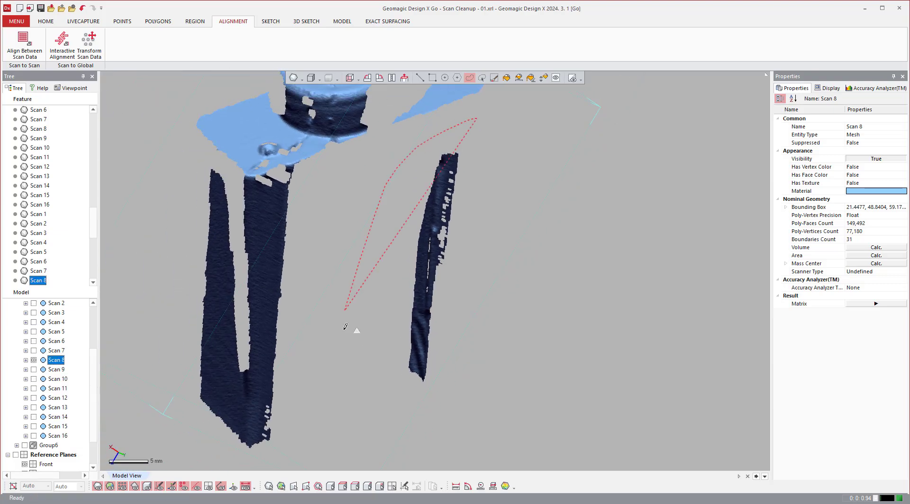
pyautogui.moveTo(344, 327); pyautogui.dragTo(345, 329)
pyautogui.press('Delete')
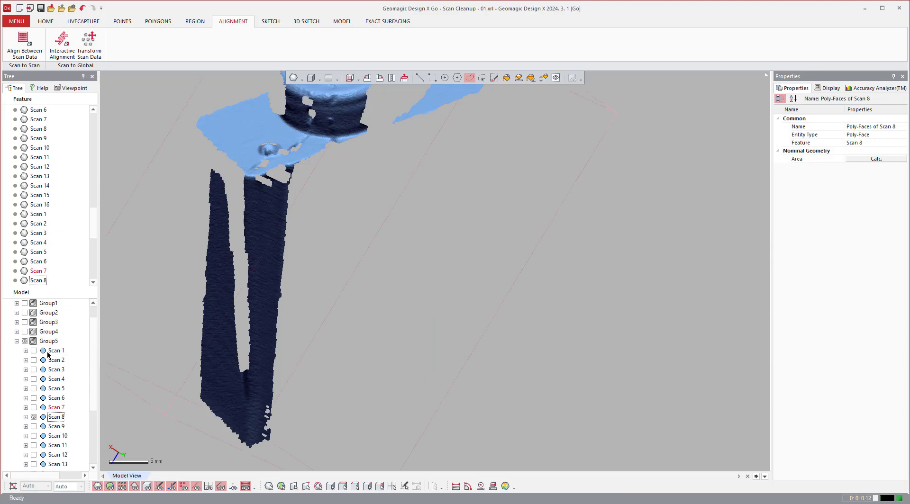
# Show all the Group5 scans again and clear the selection.
pyautogui.rightClick(41, 362)
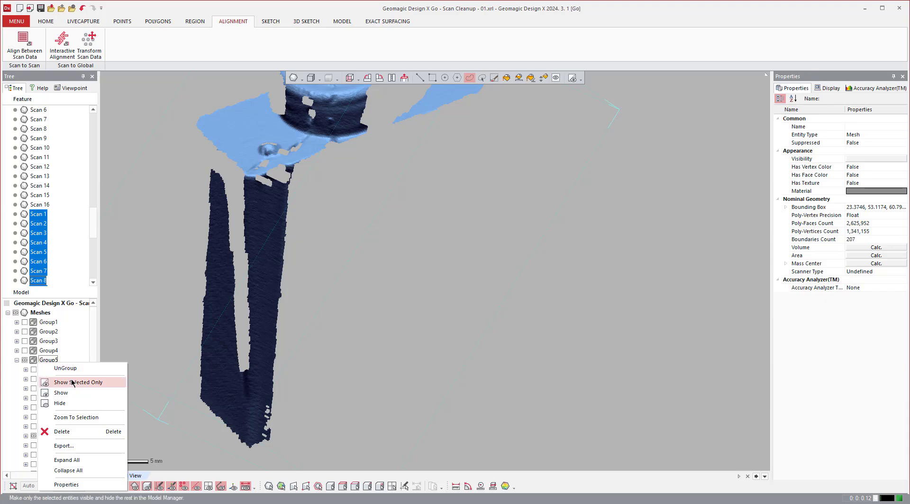
pyautogui.click(71, 381)
pyautogui.scroll(-4, 540, 341)
pyautogui.press('Escape')
# Freehand-select the stray fragments and leftover putty along the lower corner of the Group5 part and delete them.
pyautogui.moveTo(547, 339); pyautogui.dragTo(382, 392, button='right')
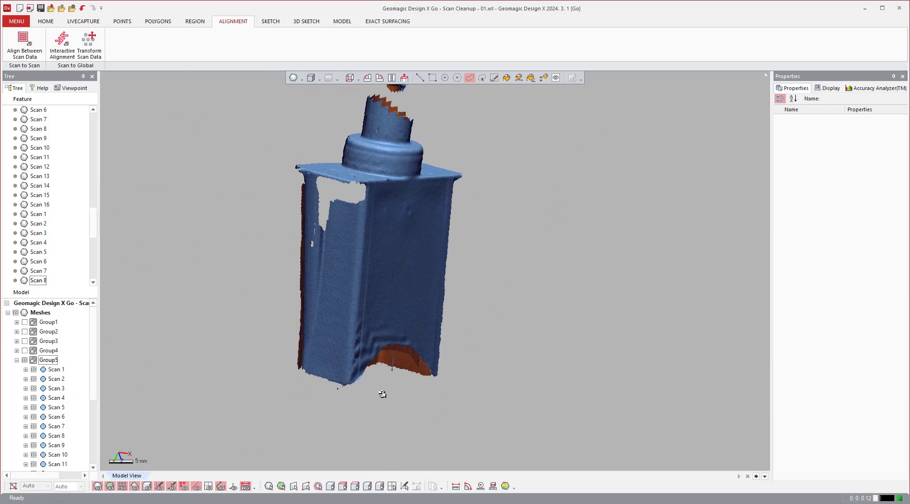
pyautogui.scroll(4, 349, 320)
pyautogui.moveTo(349, 320); pyautogui.dragTo(315, 317, button='right')
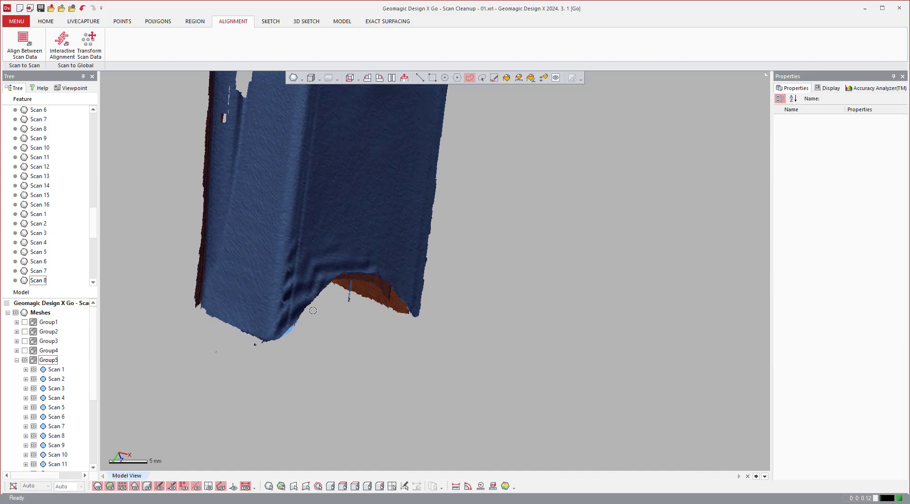
pyautogui.moveTo(230, 377); pyautogui.dragTo(231, 378)
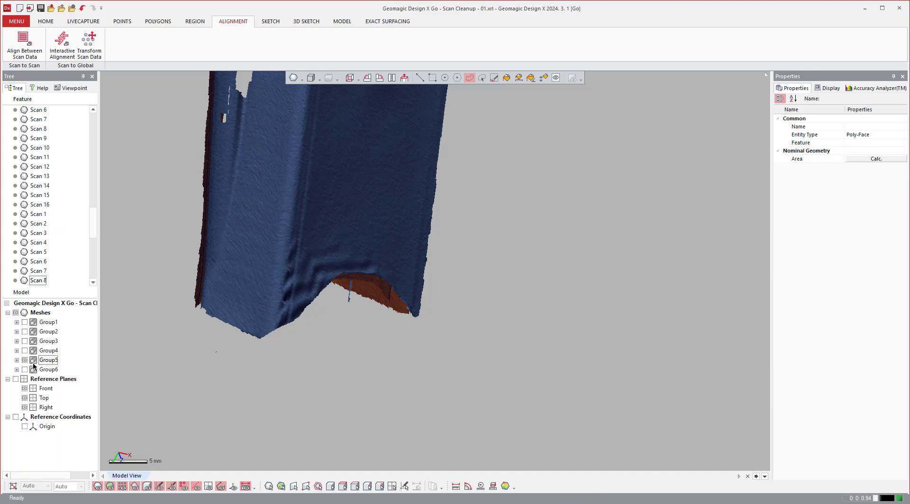
# Show Group6 and assign the light blue material to its meshes.
pyautogui.rightClick(42, 369)
pyautogui.click(76, 390)
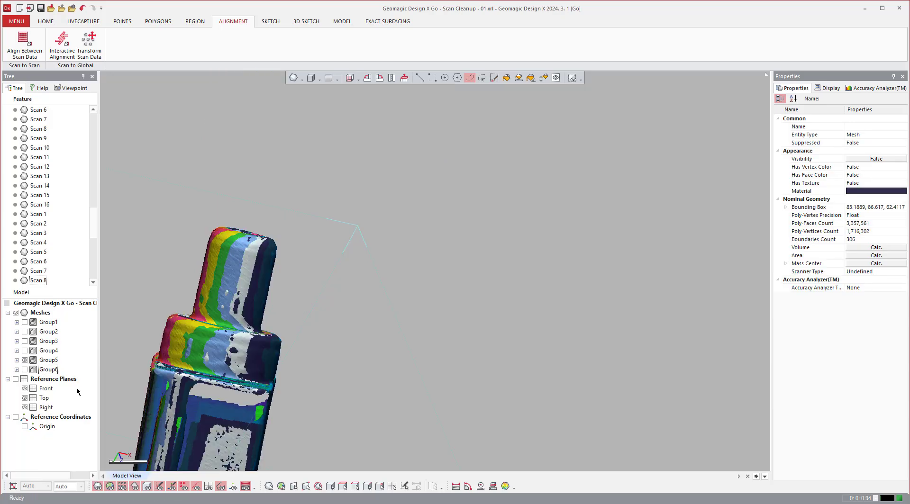
pyautogui.scroll(-2, 412, 347)
pyautogui.moveTo(412, 346); pyautogui.dragTo(473, 312, button='right')
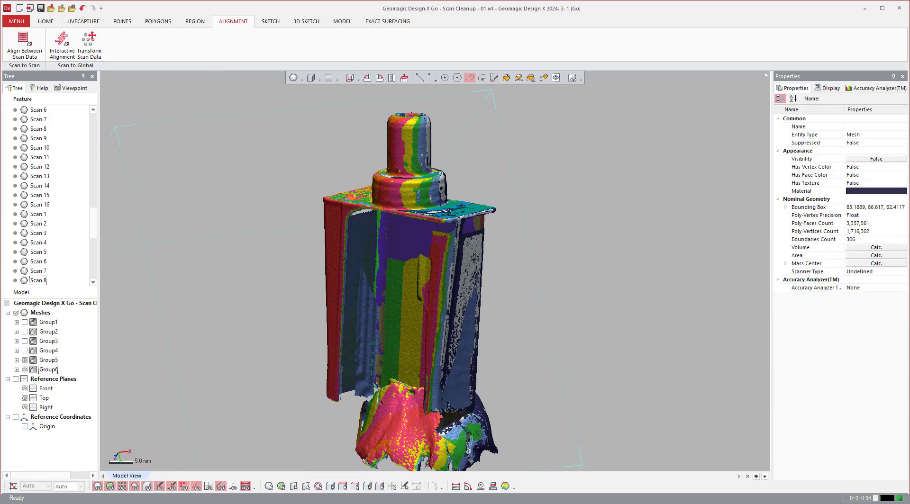
pyautogui.click(887, 190)
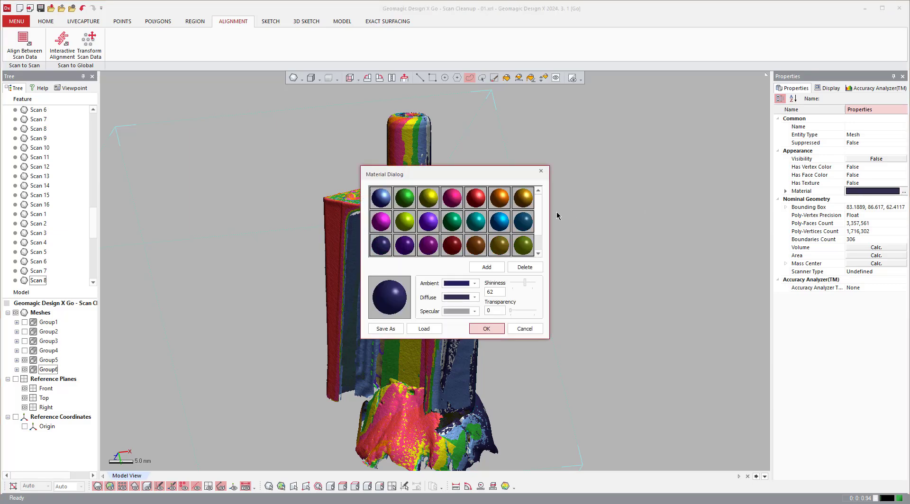
pyautogui.click(381, 197)
pyautogui.click(486, 328)
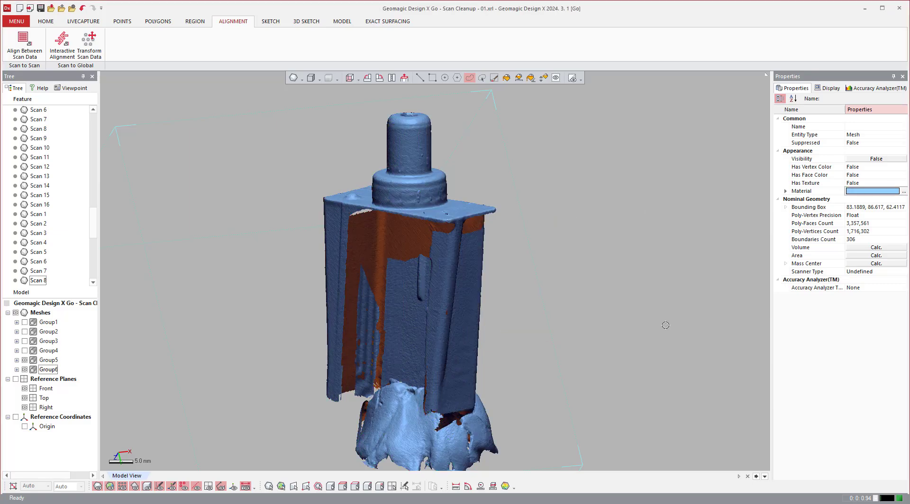
pyautogui.scroll(8, 554, 314)
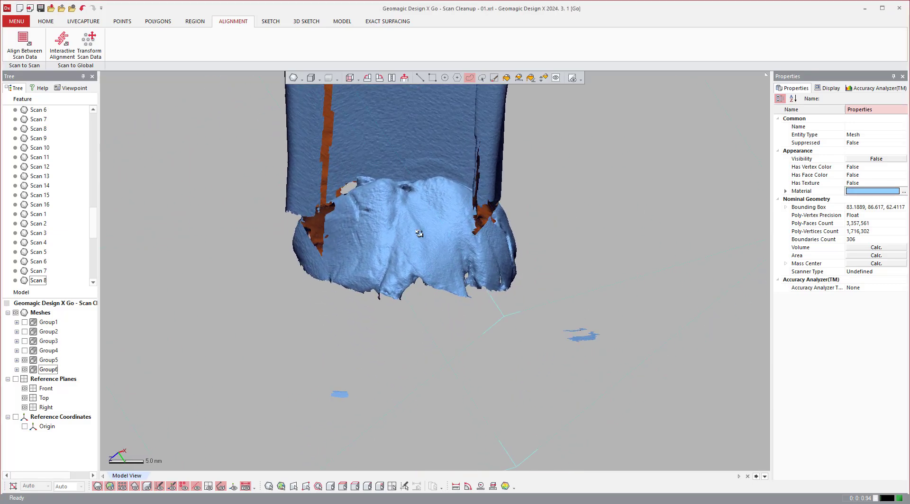
pyautogui.moveTo(419, 234); pyautogui.dragTo(416, 290, button='right')
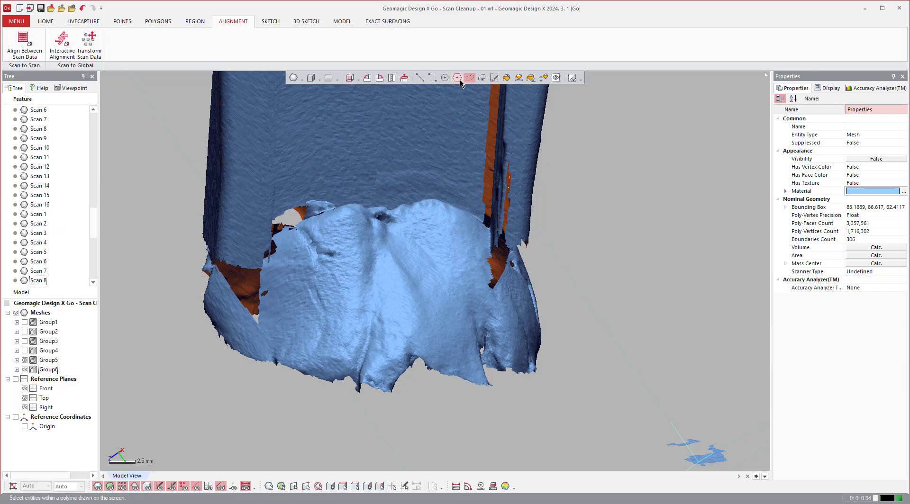
pyautogui.click(481, 77)
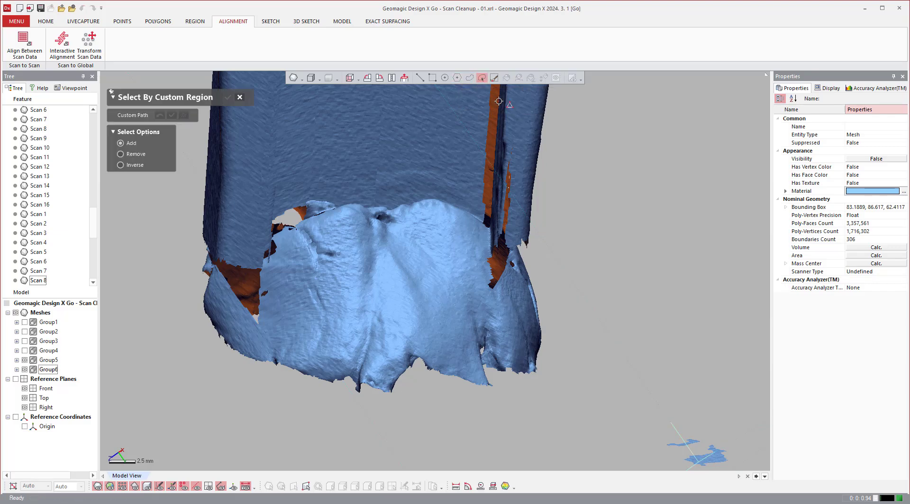
pyautogui.click(240, 98)
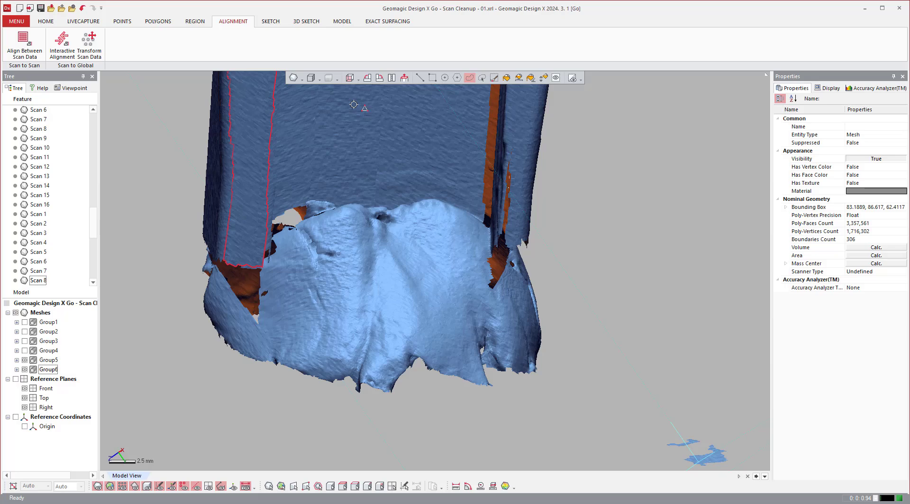
pyautogui.click(461, 80)
pyautogui.scroll(2, 389, 180)
pyautogui.moveTo(389, 180); pyautogui.dragTo(334, 196, button='right')
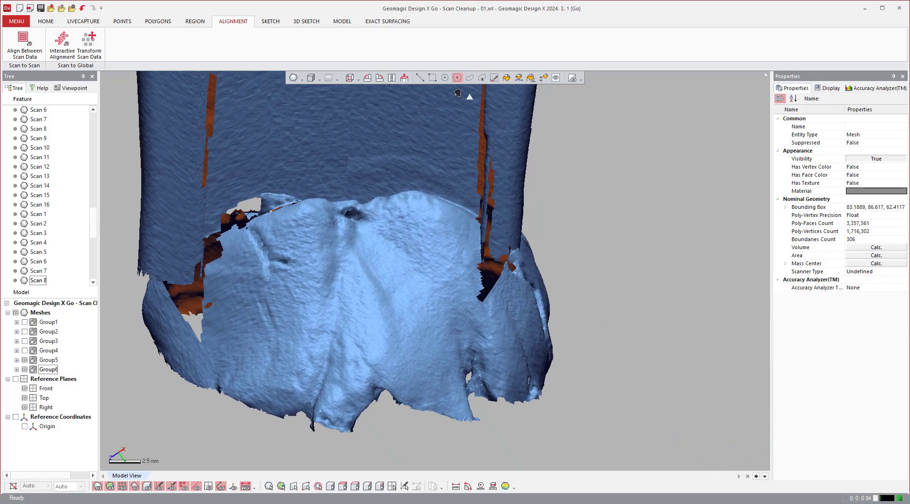
# Freehand-select the putty mount at the base of the Group6 part and delete the selected faces.
pyautogui.click(470, 79)
pyautogui.moveTo(389, 162); pyautogui.dragTo(531, 285, button='right')
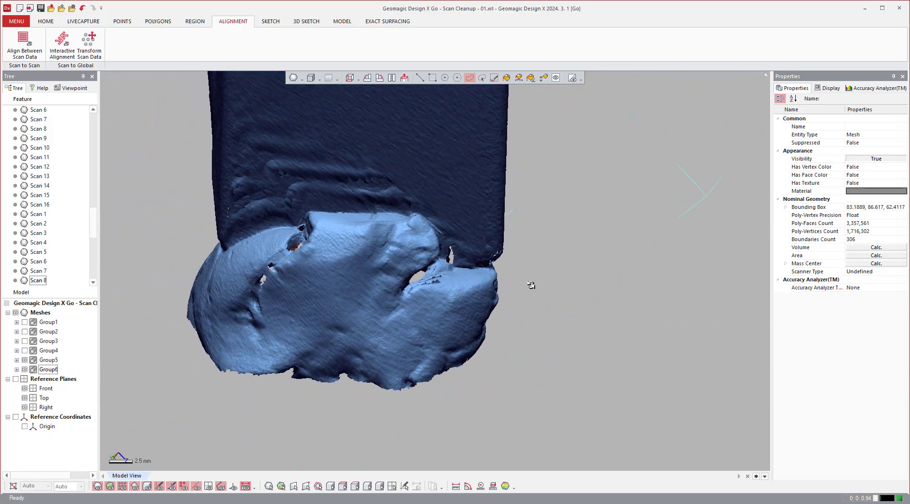
pyautogui.click(492, 250)
pyautogui.press('Delete')
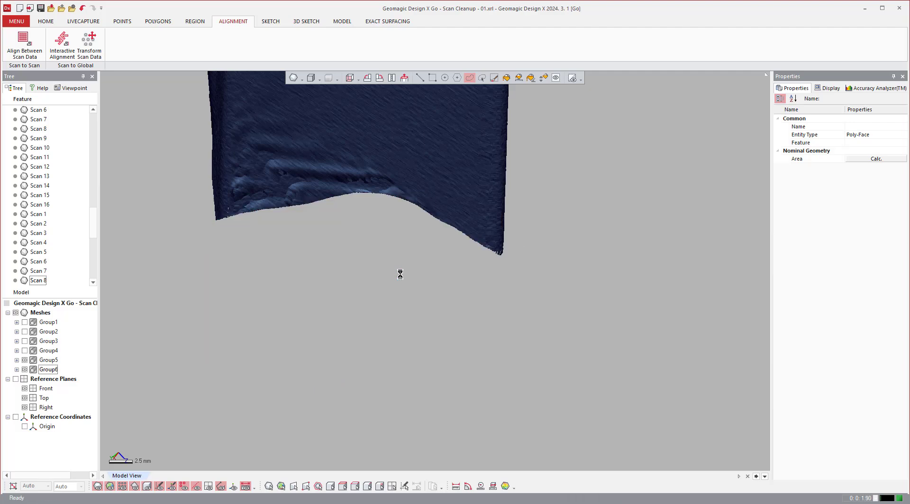
# Flood-select the separate putty fragments between the side walls of the Group6 part and delete them.
pyautogui.moveTo(400, 274); pyautogui.dragTo(432, 145, button='right')
pyautogui.click(506, 78)
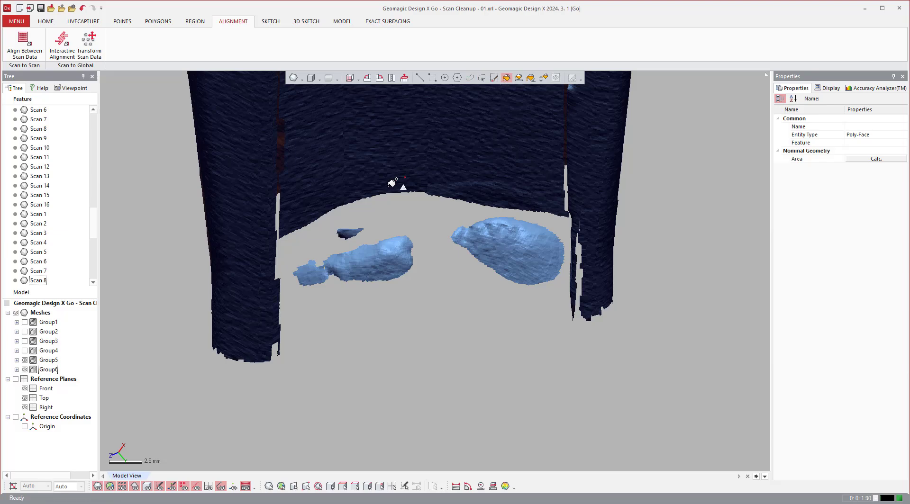
pyautogui.click(352, 227)
pyautogui.click(365, 258)
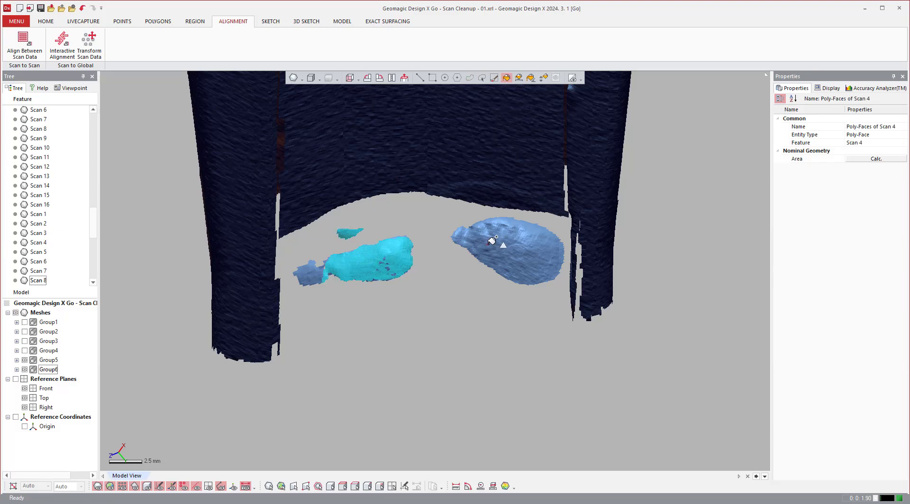
pyautogui.click(491, 242)
pyautogui.click(315, 268)
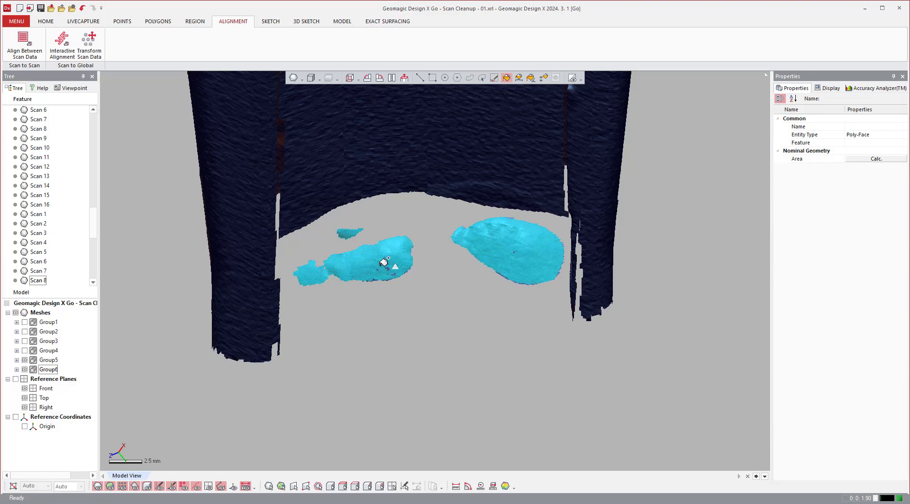
pyautogui.press('Delete')
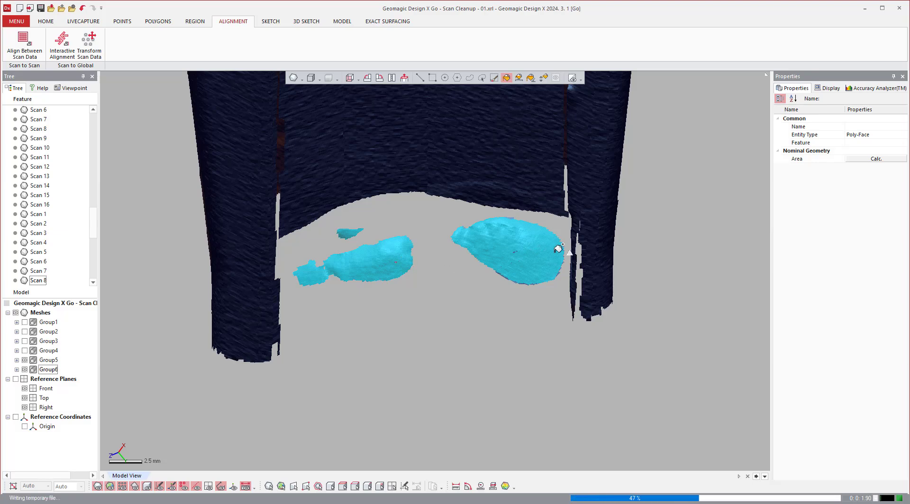
# Flood-select and delete the underlying putty pieces still left between the Group6 walls, including the last thin sliver.
pyautogui.click(528, 252)
pyautogui.keyDown('shift'); pyautogui.click(491, 241); pyautogui.keyUp('shift')
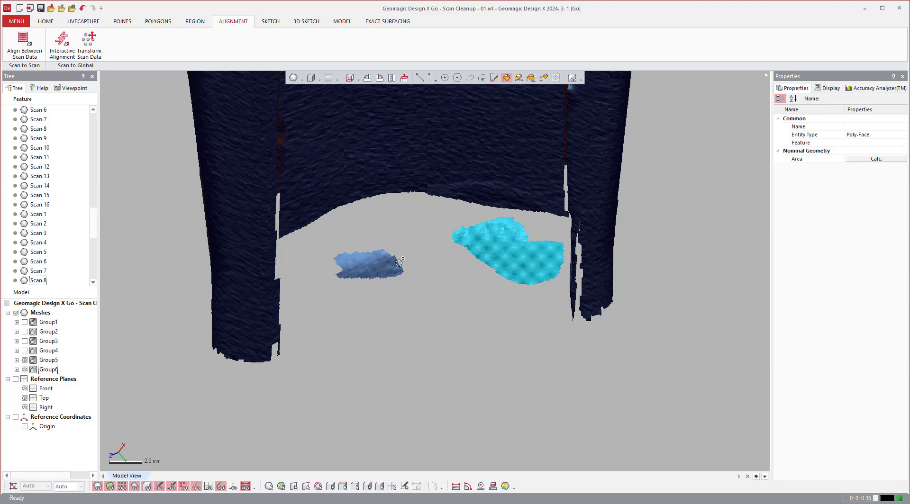
pyautogui.keyDown('shift'); pyautogui.click(391, 260); pyautogui.keyUp('shift')
pyautogui.press('Delete')
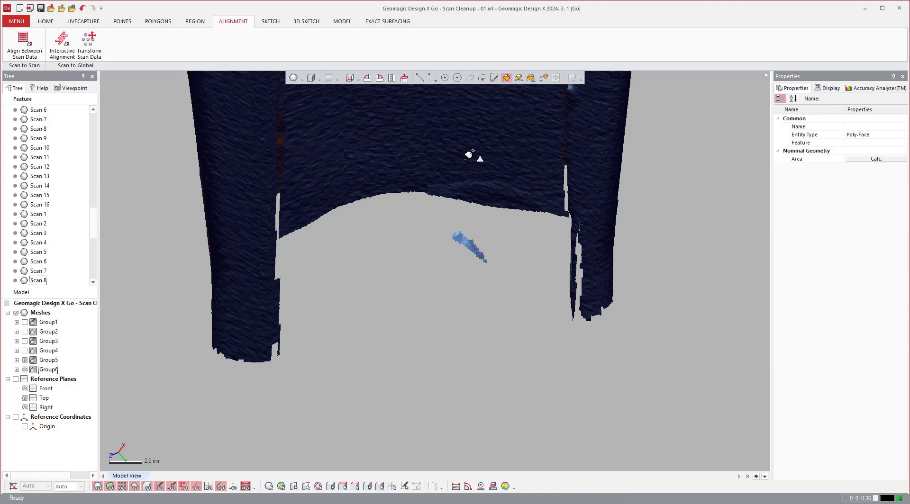
pyautogui.click(464, 236)
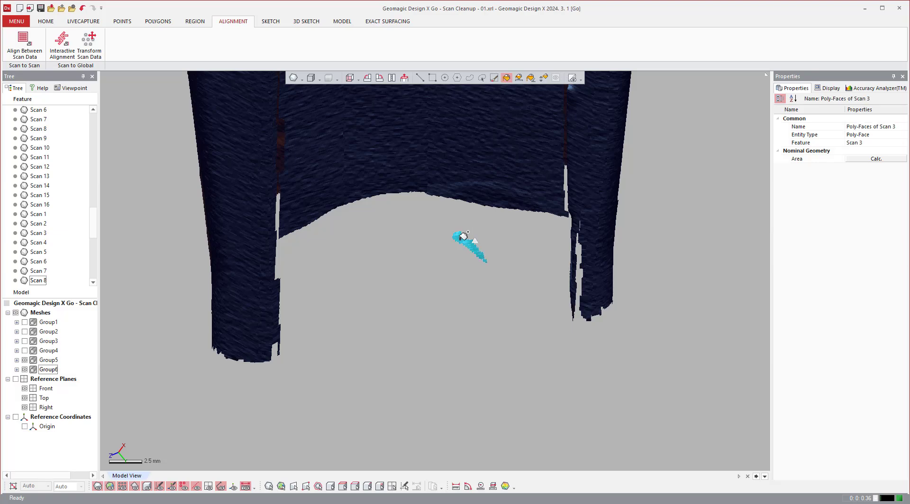
pyautogui.press('Delete')
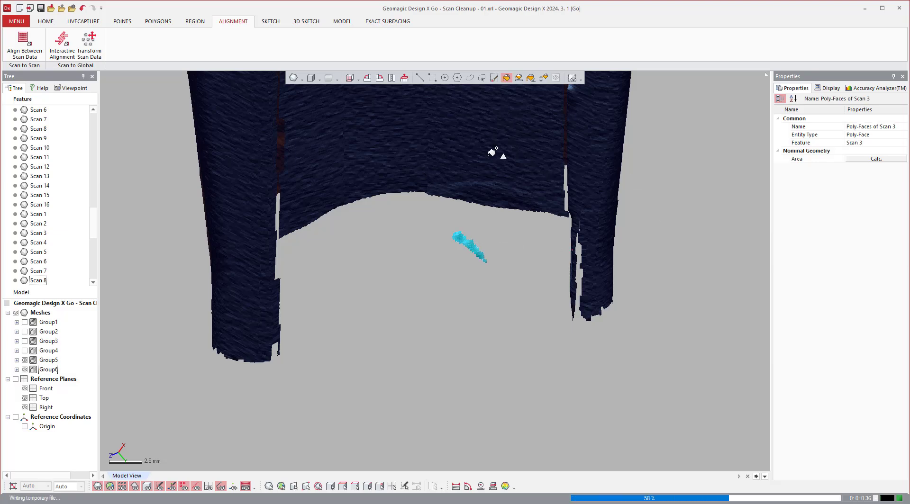
# Rectangle-select the whole main part, invert the selection and delete the stray fragments floating beside it.
pyautogui.scroll(-5, 635, 322)
pyautogui.moveTo(636, 322); pyautogui.dragTo(629, 292, button='right')
pyautogui.scroll(-3, 629, 292)
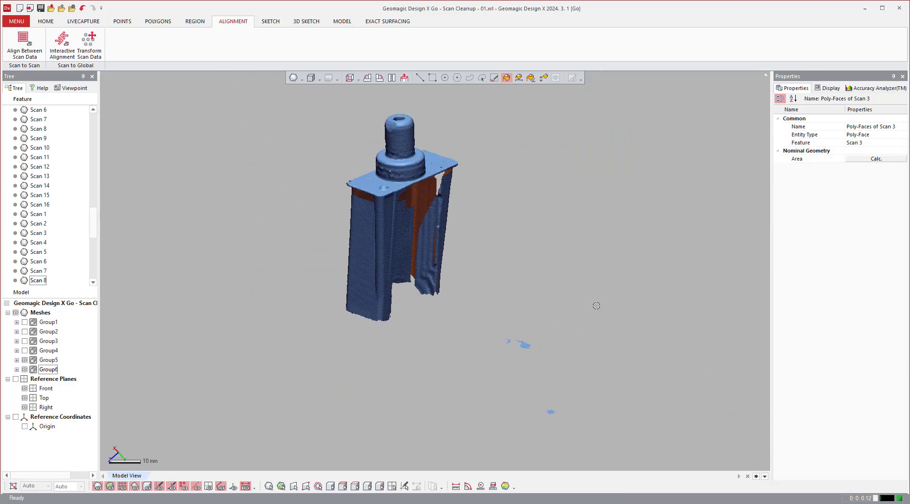
pyautogui.click(432, 77)
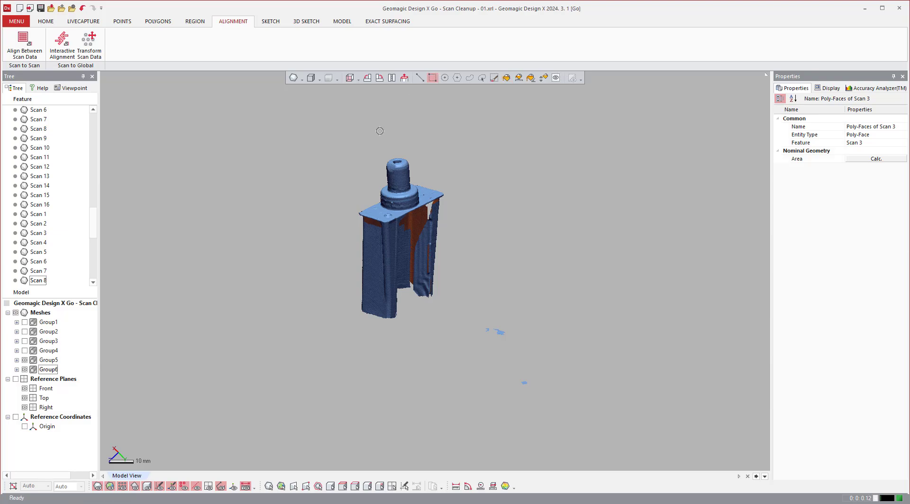
pyautogui.moveTo(337, 123); pyautogui.dragTo(449, 327)
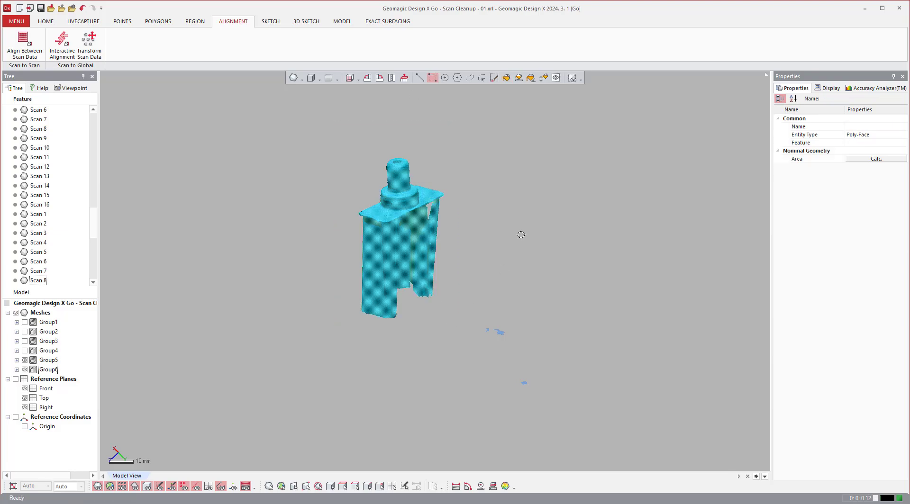
pyautogui.rightClick(520, 234)
pyautogui.click(557, 276)
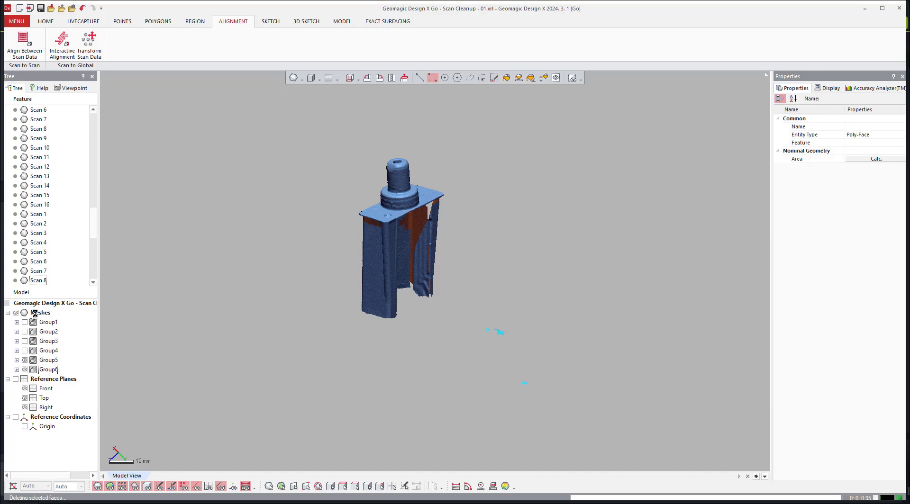
# Show all the mesh groups, Group1 through Group6, together in the model view.
pyautogui.rightClick(36, 314)
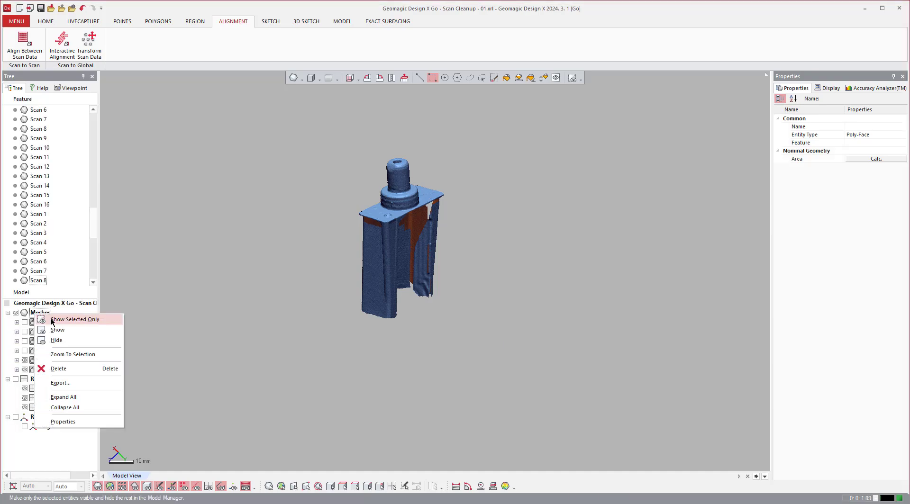
pyautogui.click(173, 267)
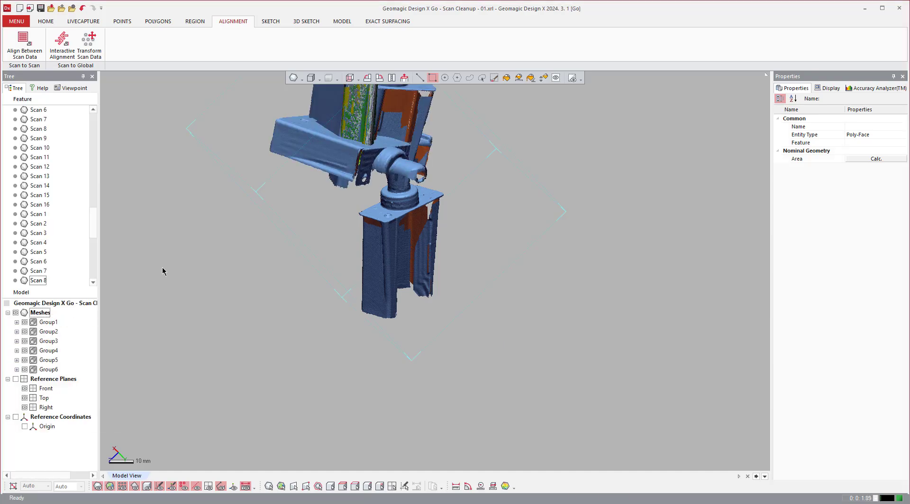
pyautogui.scroll(-3, 162, 270)
pyautogui.moveTo(163, 270); pyautogui.dragTo(147, 180, button='right')
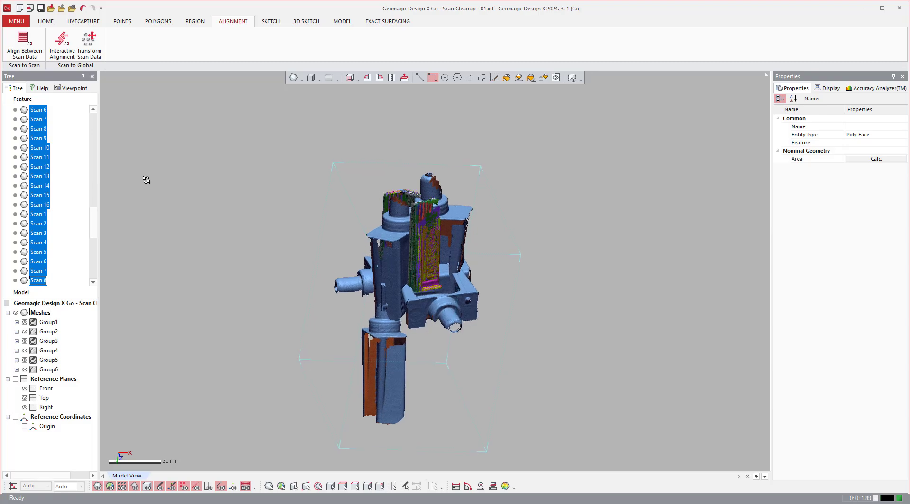
pyautogui.scroll(3, 146, 180)
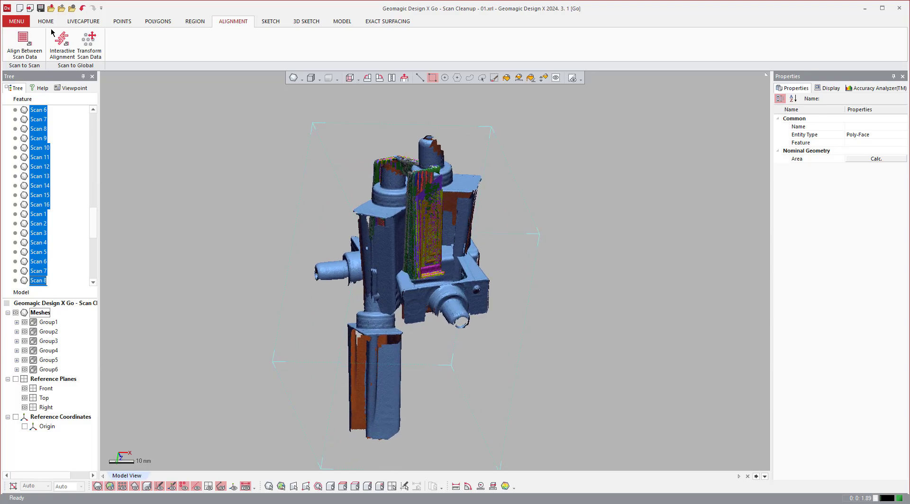
# Set up Align Between Scan Data using Local Based On Picked Point, with Group1 as reference and Group2 as moving.
pyautogui.click(21, 40)
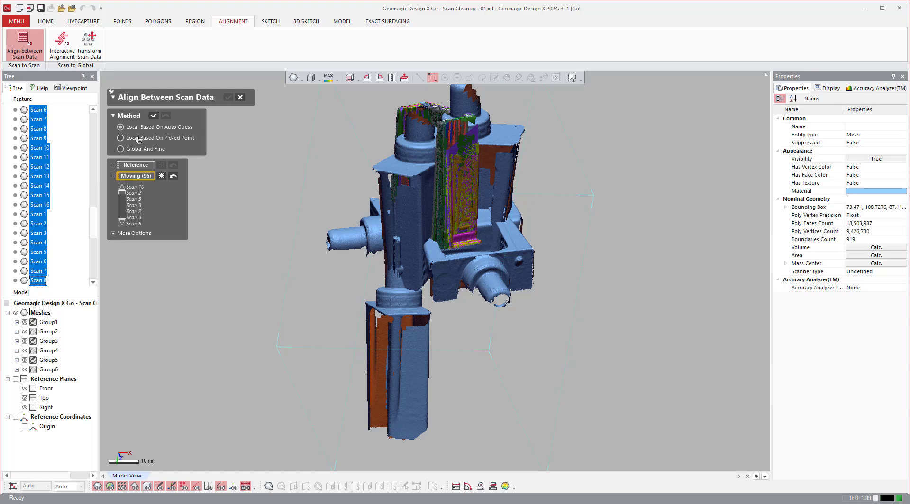
pyautogui.click(138, 138)
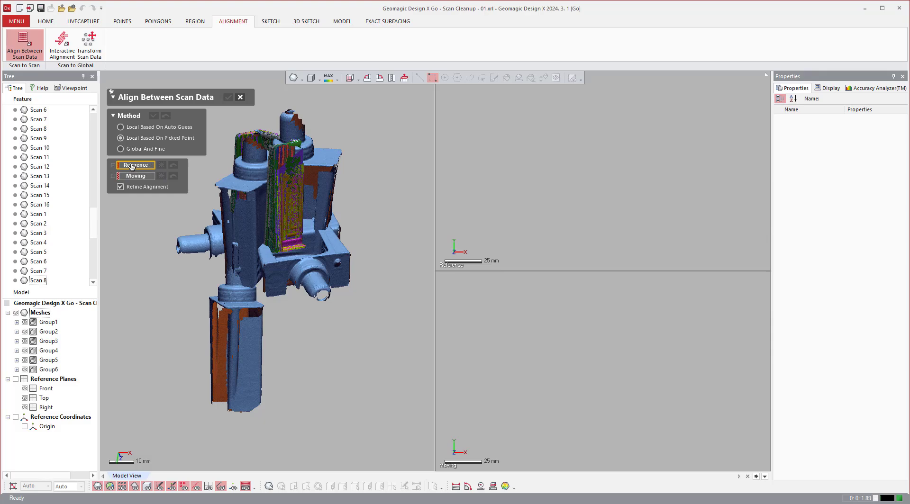
pyautogui.click(45, 322)
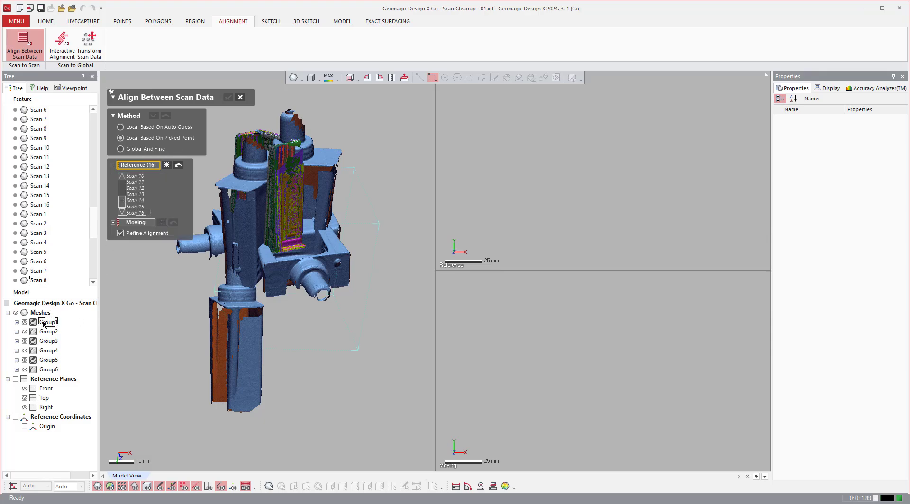
pyautogui.click(134, 223)
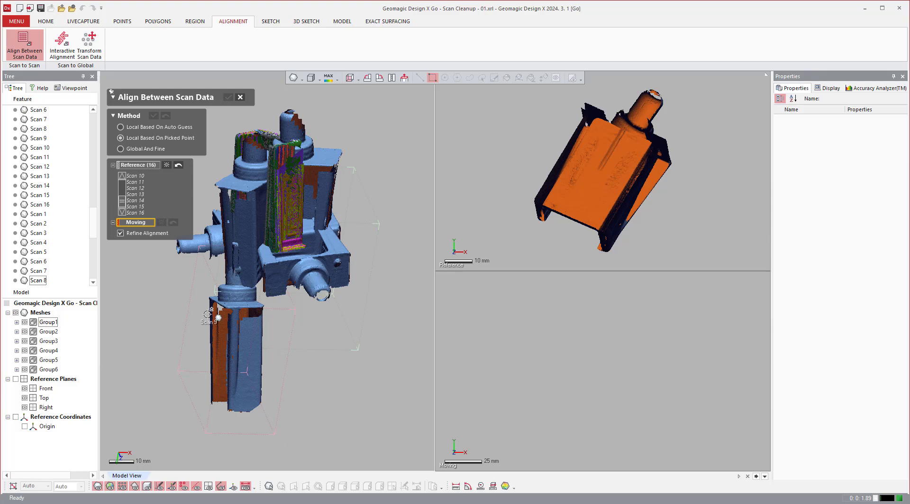
pyautogui.click(46, 332)
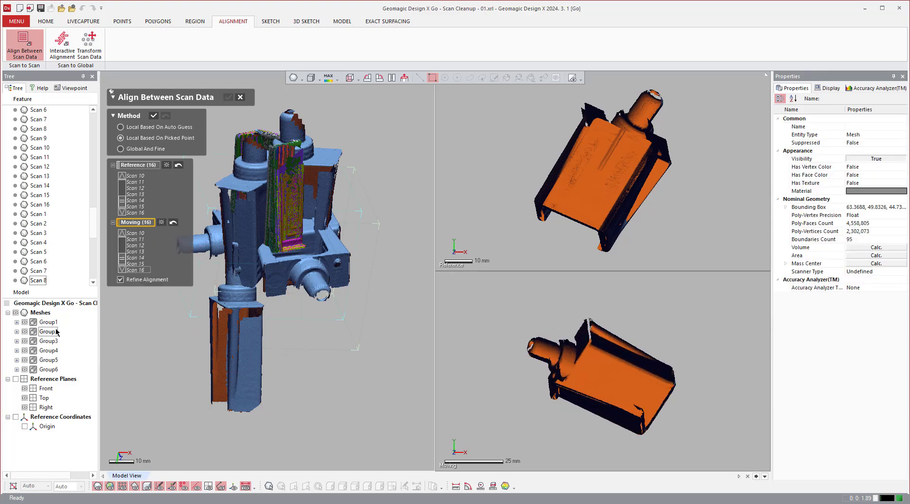
# Orient the reference and moving parts alike and pick the first matching point pair beside the small hole in the top plate.
pyautogui.moveTo(734, 184); pyautogui.dragTo(692, 327, button='right')
pyautogui.moveTo(702, 167); pyautogui.dragTo(679, 258, button='right')
pyautogui.moveTo(711, 323); pyautogui.dragTo(687, 314, button='right')
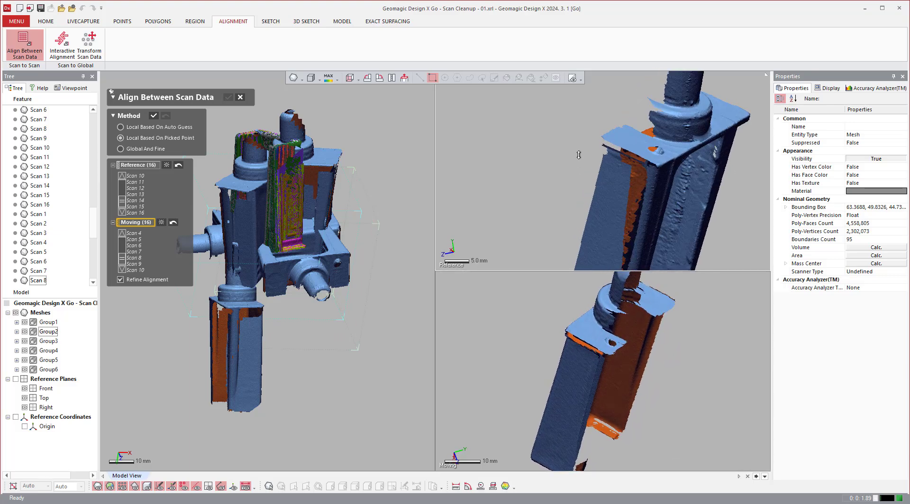
pyautogui.scroll(10, 689, 179)
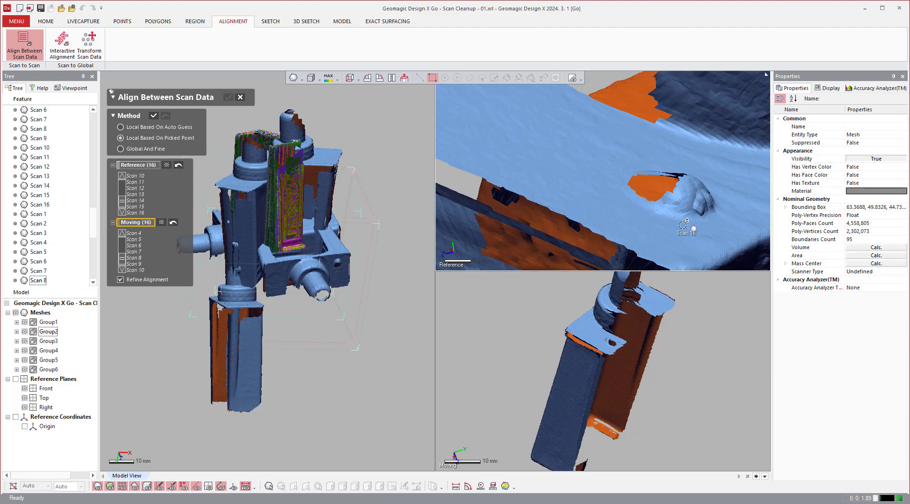
pyautogui.scroll(8, 600, 347)
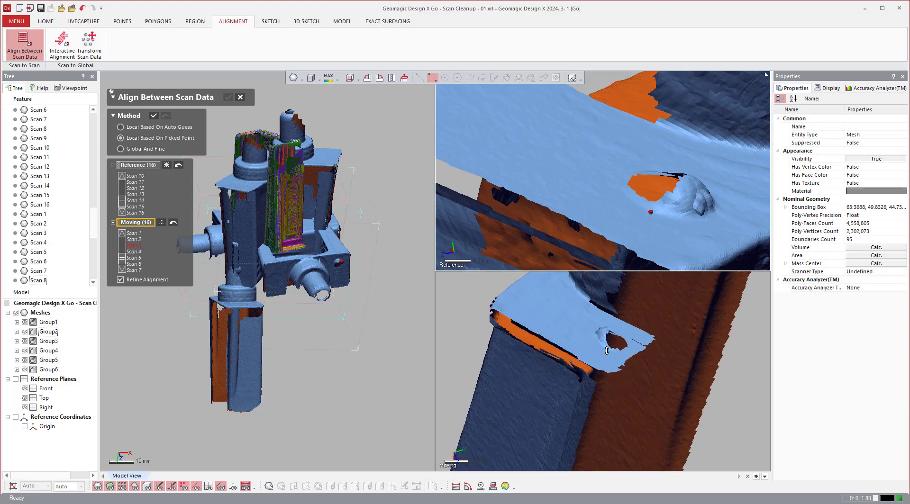
pyautogui.click(598, 347)
pyautogui.scroll(-6, 598, 347)
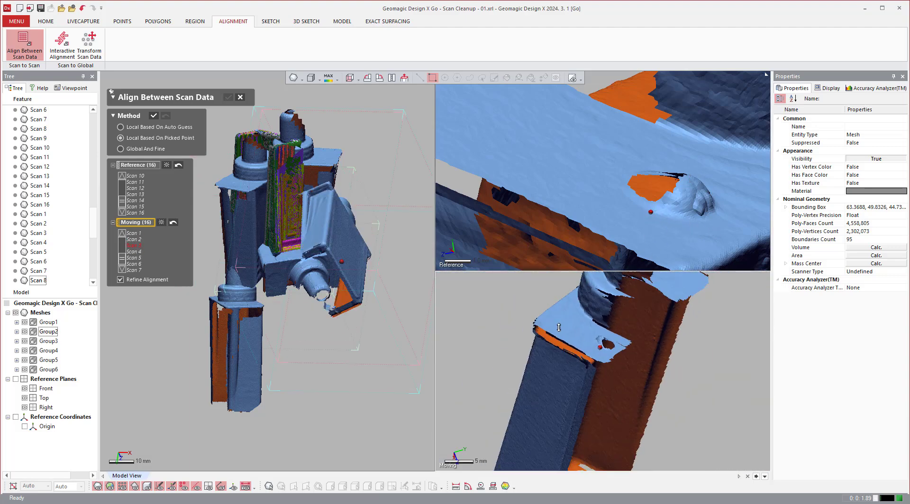
# Pick the second matching point pair at the top plate's outer corner near the small hole, on both parts.
pyautogui.scroll(5, 542, 324)
pyautogui.click(545, 332)
pyautogui.scroll(-6, 545, 303)
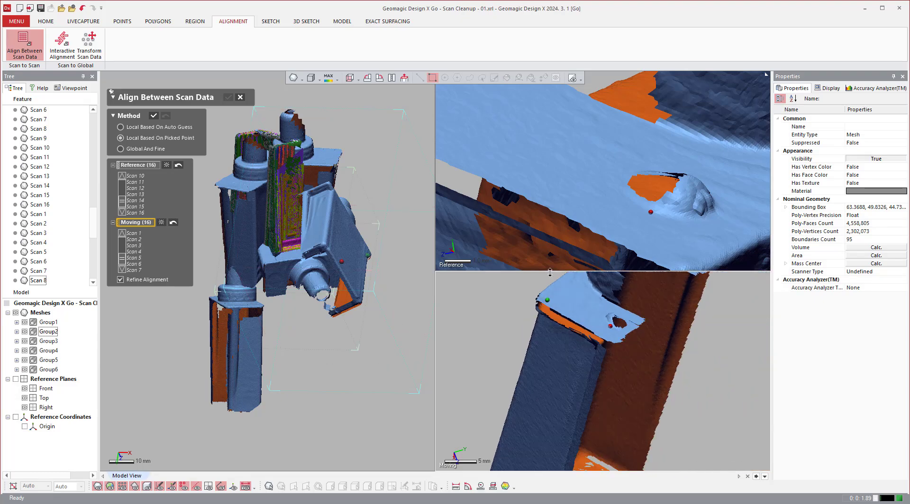
pyautogui.scroll(-5, 510, 184)
pyautogui.scroll(4, 492, 184)
pyautogui.click(492, 189)
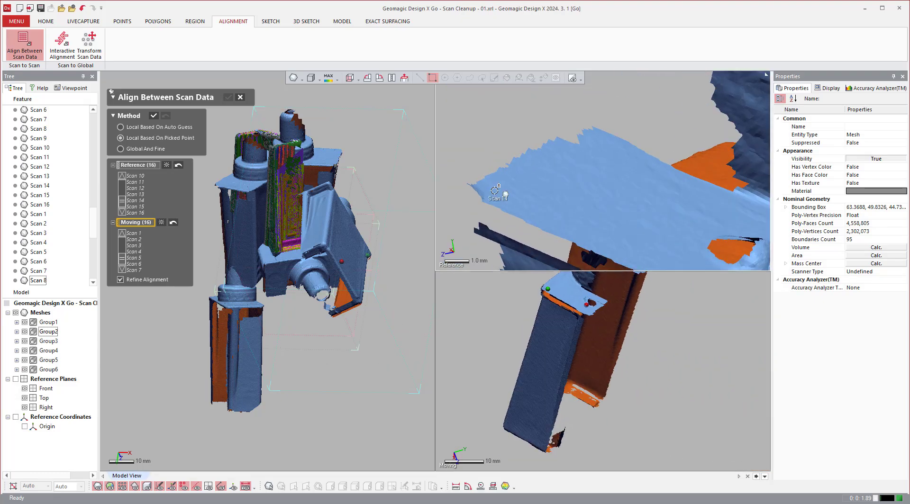
# Pick the third matching point pair at the far corner on the opposite end of the top plate.
pyautogui.scroll(-5, 493, 189)
pyautogui.scroll(6, 638, 179)
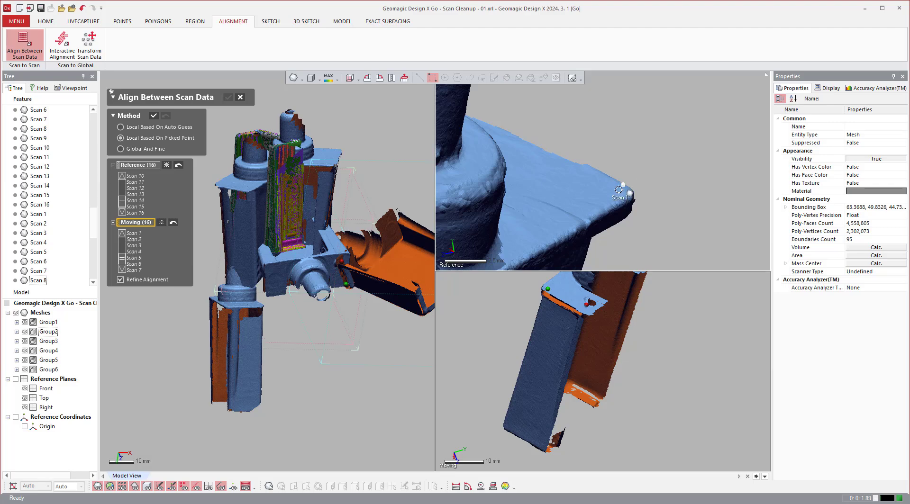
pyautogui.click(617, 189)
pyautogui.scroll(6, 654, 291)
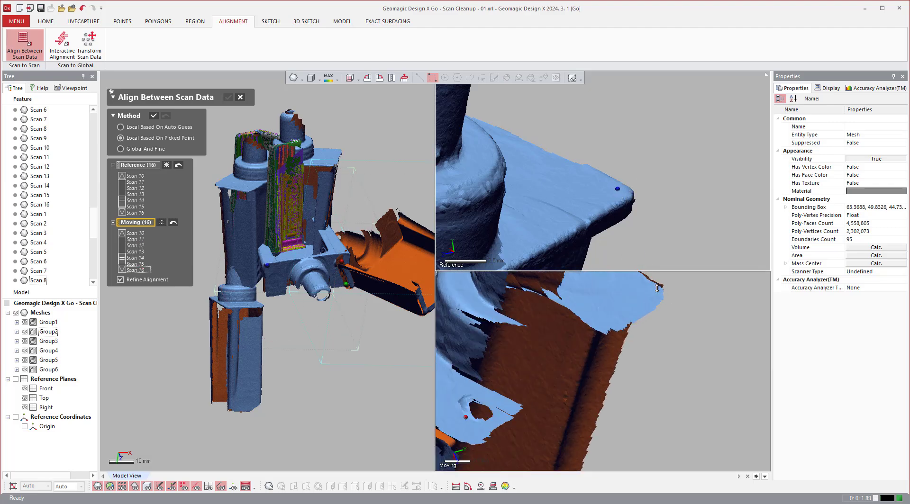
pyautogui.click(653, 290)
pyautogui.scroll(-5, 701, 298)
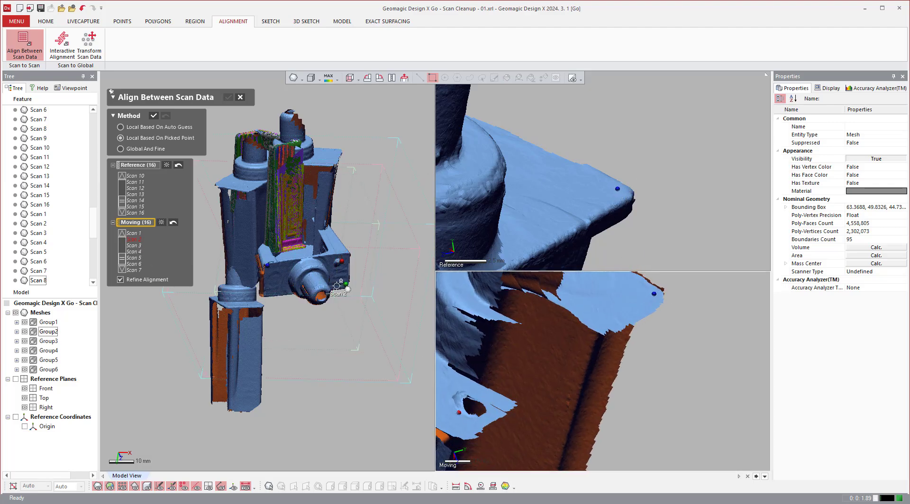
# Try a fourth point pair at the bottom corner of the side wall on the turned-around parts, and undo it.
pyautogui.moveTo(702, 298); pyautogui.dragTo(670, 250, button='right')
pyautogui.scroll(-1, 703, 299)
pyautogui.scroll(-4, 701, 195)
pyautogui.scroll(-3, 702, 195)
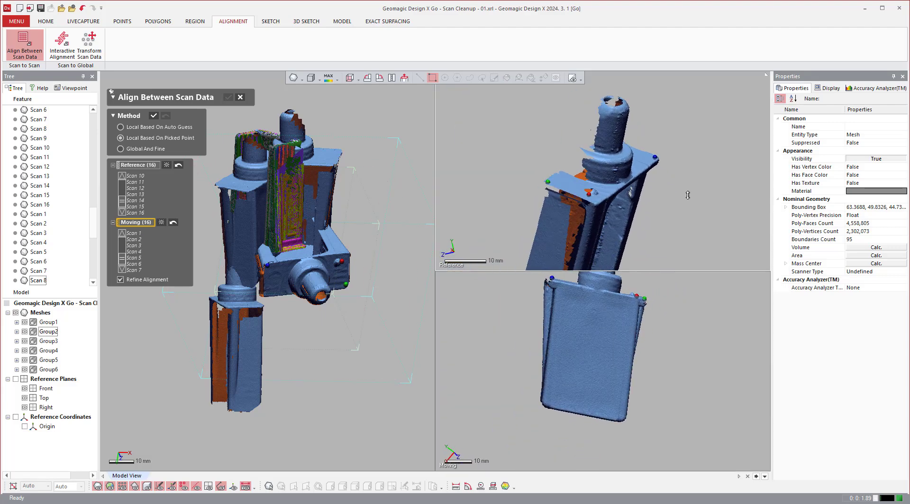
pyautogui.moveTo(686, 194); pyautogui.dragTo(543, 230, button='right')
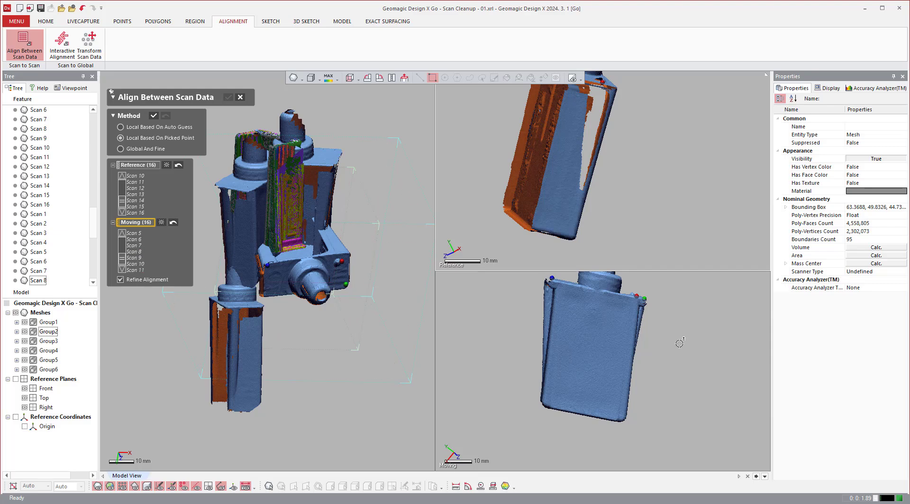
pyautogui.moveTo(679, 343); pyautogui.dragTo(587, 382, button='right')
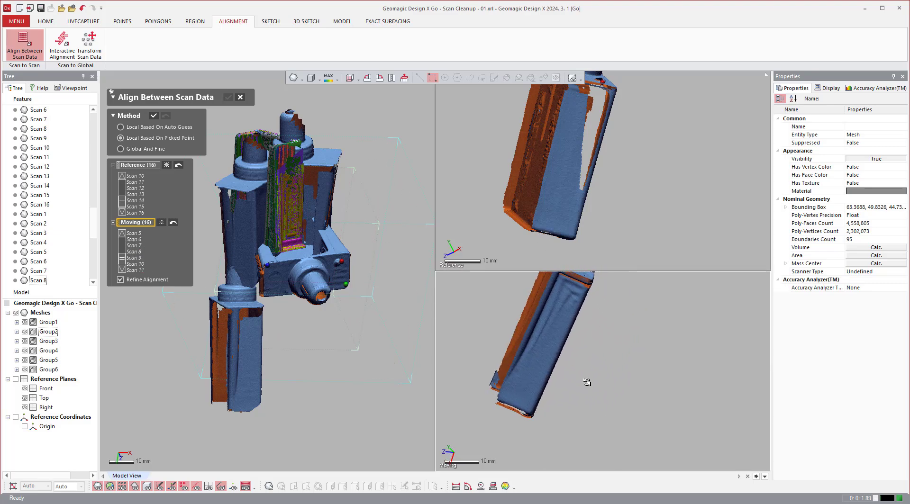
pyautogui.scroll(3, 536, 415)
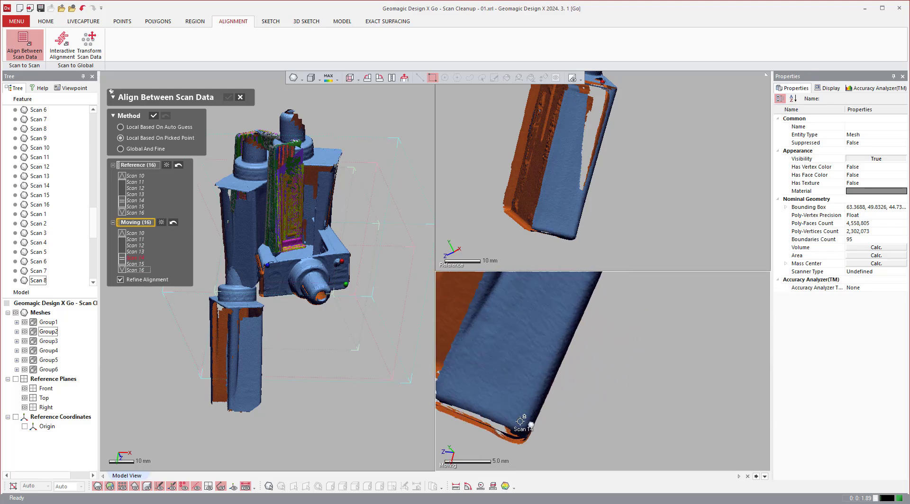
pyautogui.click(569, 233)
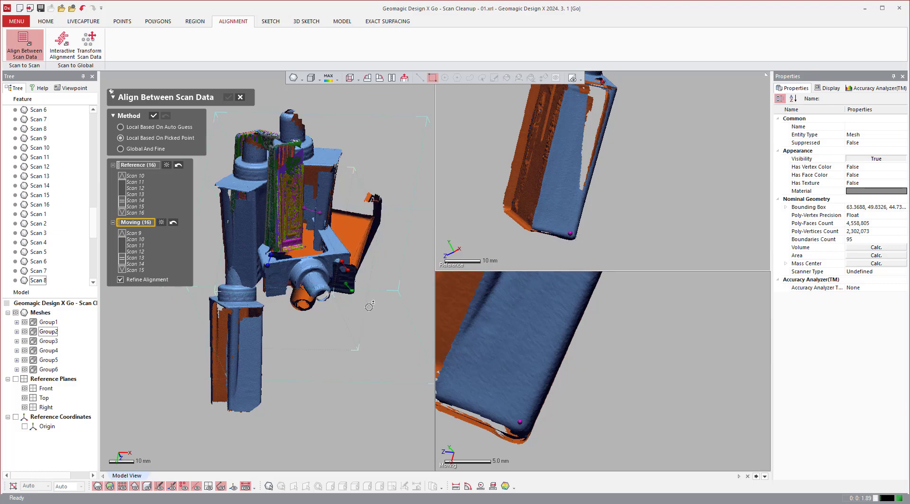
pyautogui.moveTo(630, 328); pyautogui.dragTo(620, 330, button='right')
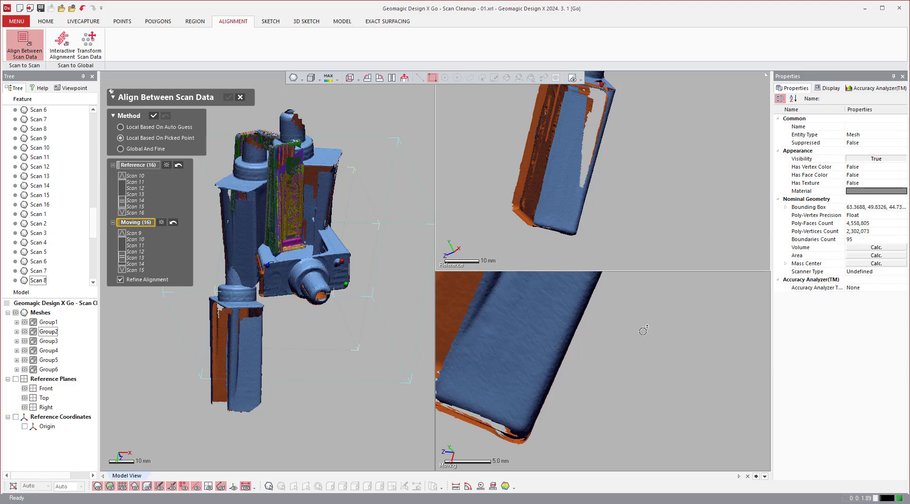
# Reorient both parts alike and pick the fourth matching point pair at the side wall's lower outer corner.
pyautogui.moveTo(655, 186); pyautogui.dragTo(680, 182, button='right')
pyautogui.scroll(-5, 674, 175)
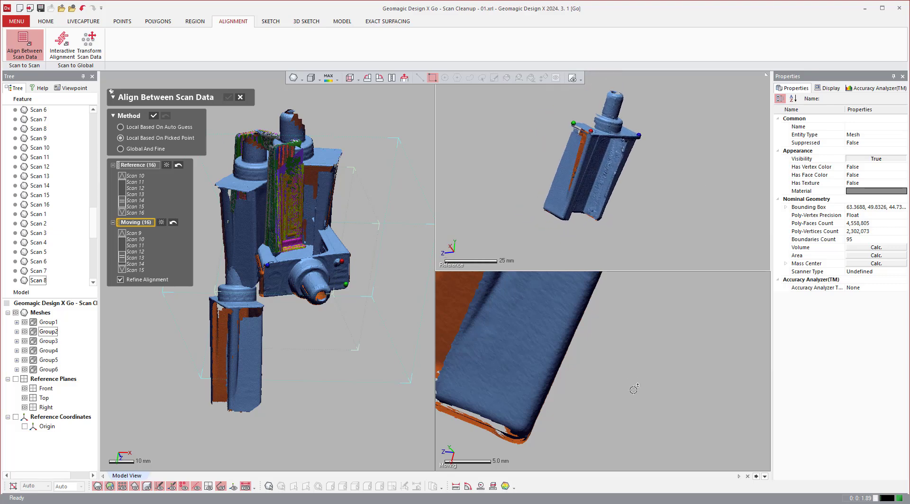
pyautogui.scroll(-7, 634, 389)
pyautogui.moveTo(632, 392); pyautogui.dragTo(642, 394, button='right')
pyautogui.scroll(5, 546, 207)
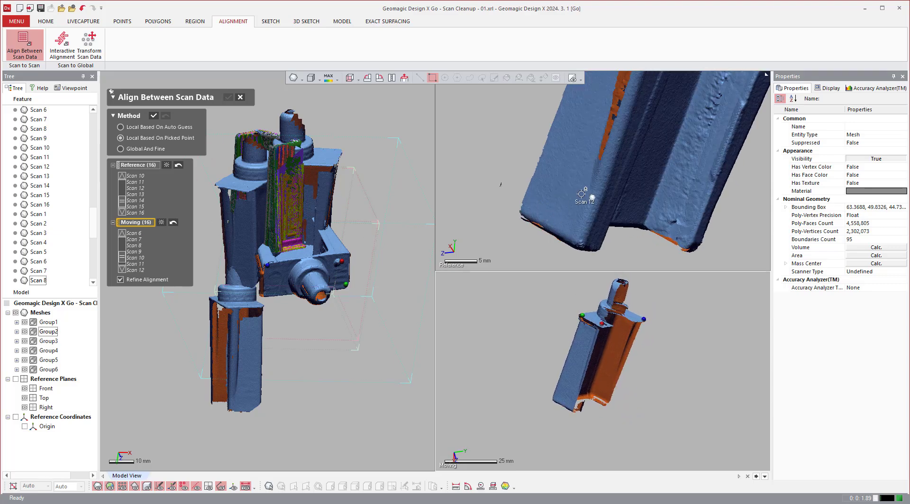
pyautogui.scroll(-3, 625, 118)
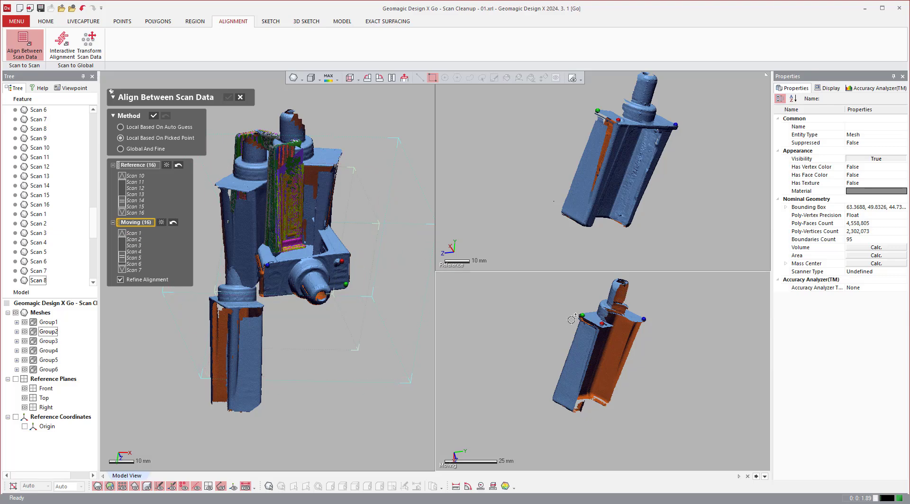
pyautogui.click(555, 398)
pyautogui.click(565, 210)
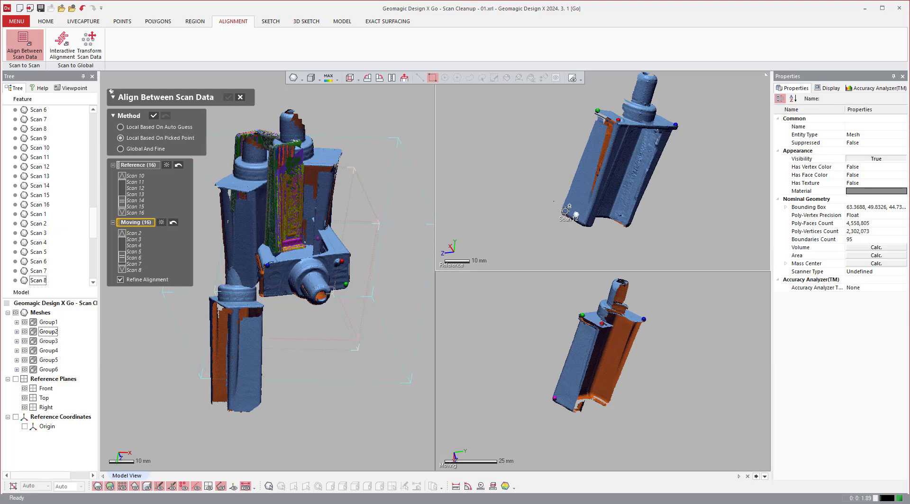
# Pick the fifth matching point pair at the other lower corner of the same side wall.
pyautogui.scroll(3, 573, 407)
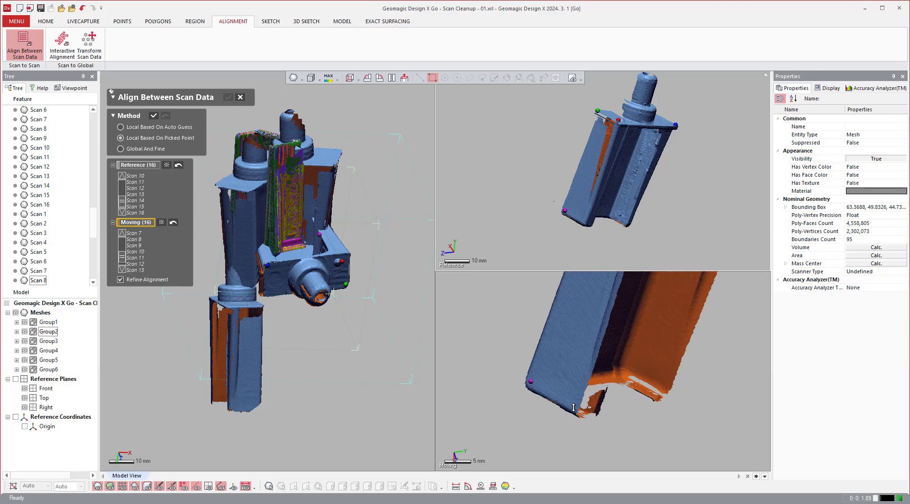
pyautogui.click(573, 405)
pyautogui.scroll(3, 563, 219)
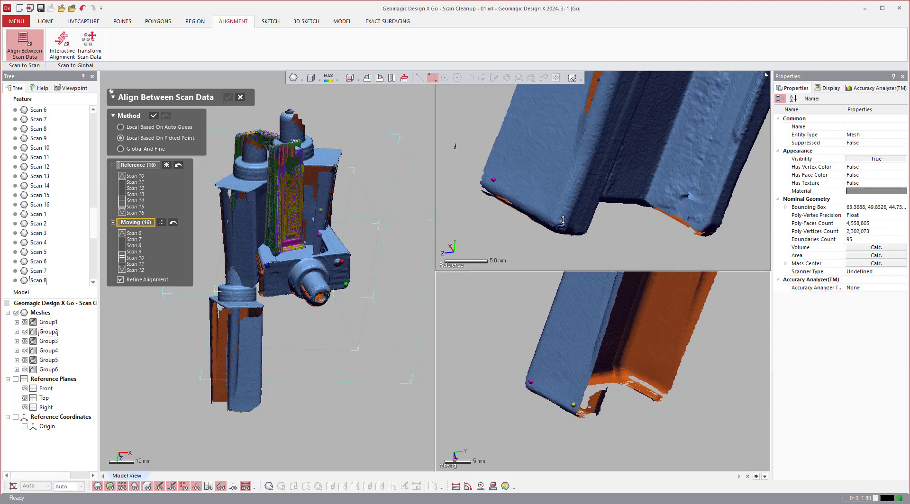
pyautogui.click(549, 209)
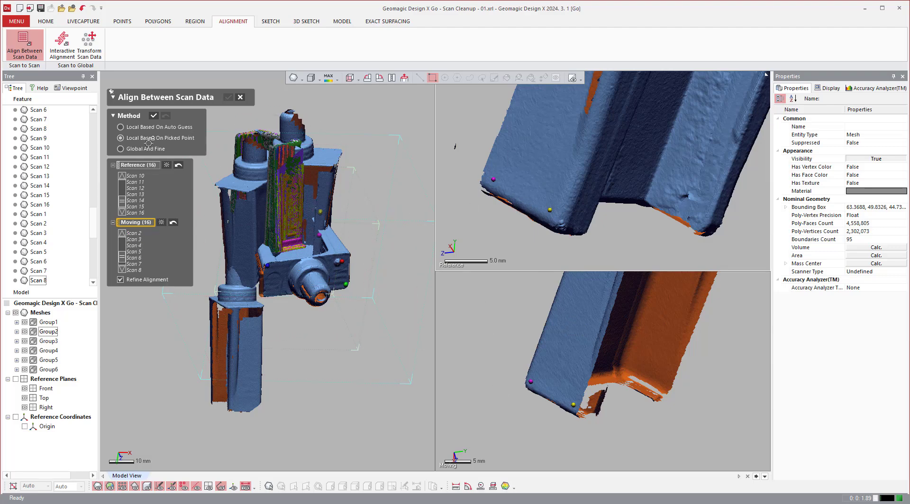
# Apply the picked-point alignment of Group2 to the reference scans and choose Group3 as the next moving data.
pyautogui.click(153, 117)
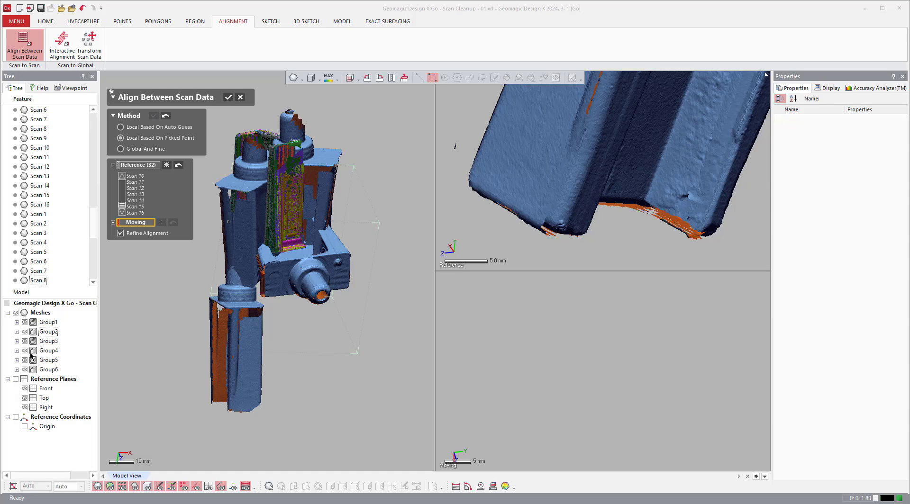
pyautogui.click(48, 340)
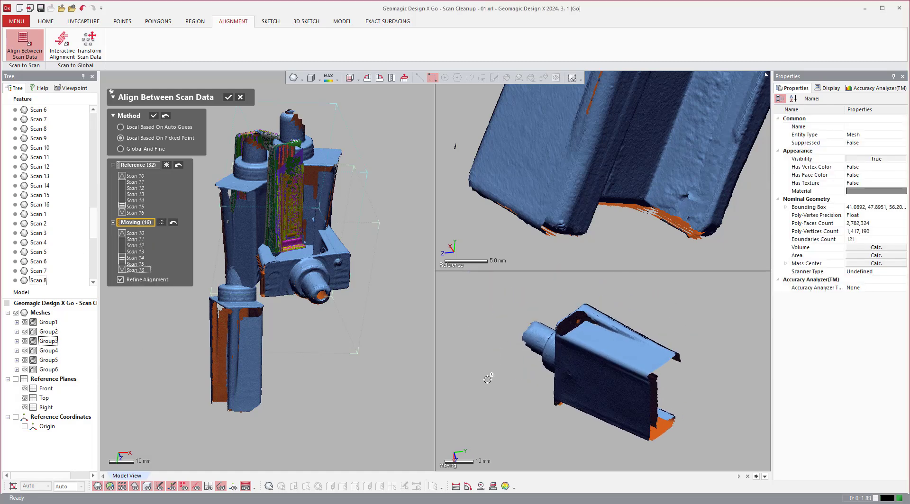
# Orient the reference and Group3 alike and pick the first matching point pair at the base of the round bump on the top plate.
pyautogui.moveTo(485, 377); pyautogui.dragTo(551, 222, button='right')
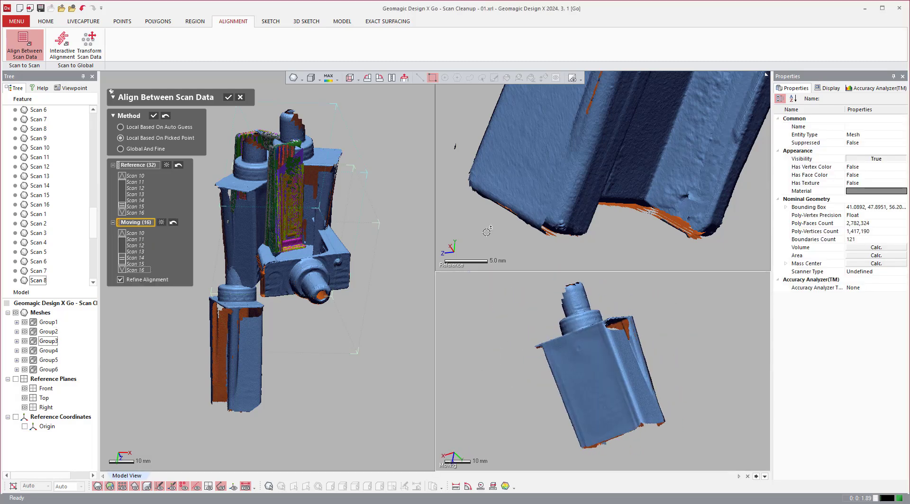
pyautogui.moveTo(486, 233); pyautogui.dragTo(740, 290, button='right')
pyautogui.scroll(-5, 493, 236)
pyautogui.moveTo(677, 244); pyautogui.dragTo(677, 229, button='right')
pyautogui.moveTo(673, 336); pyautogui.dragTo(593, 316, button='right')
pyautogui.moveTo(563, 357); pyautogui.dragTo(553, 332, button='right')
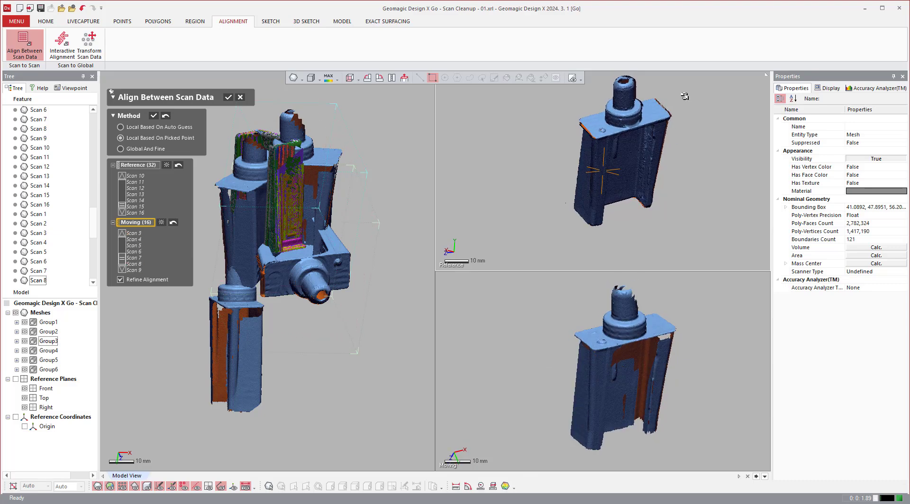
pyautogui.scroll(3, 612, 132)
pyautogui.scroll(2, 612, 132)
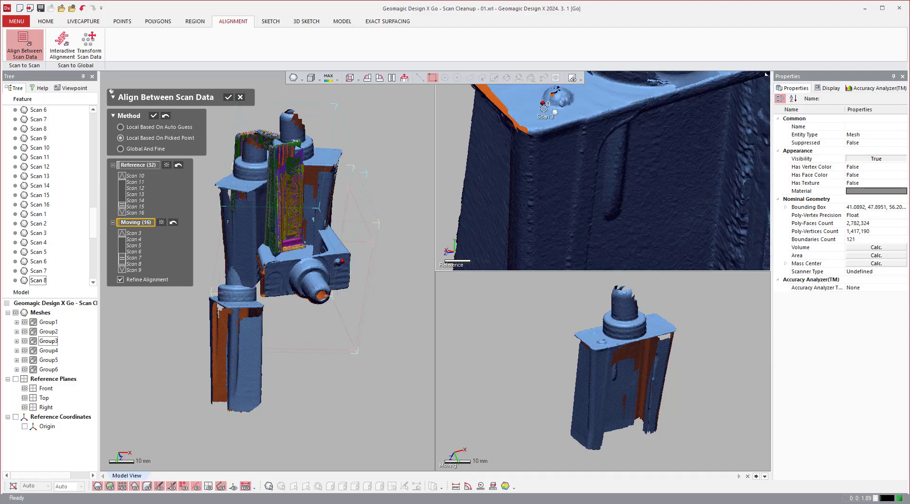
pyautogui.scroll(5, 584, 341)
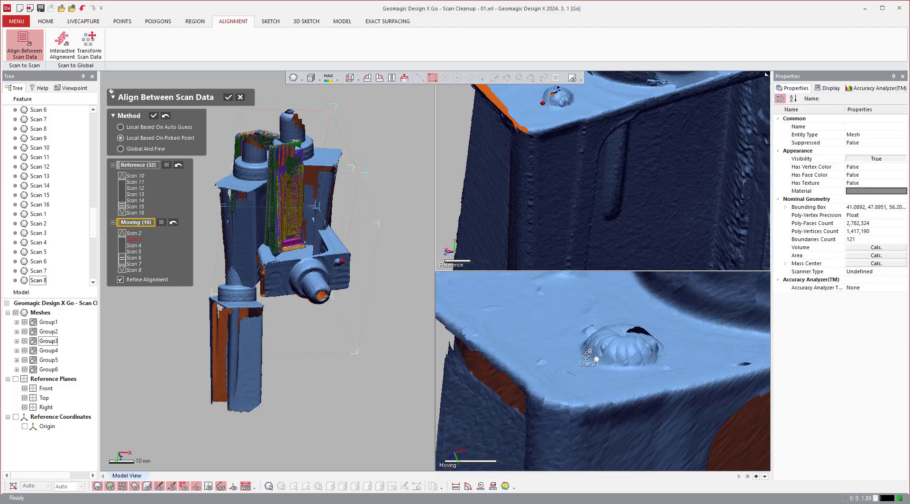
pyautogui.click(586, 356)
# Pick the second matching point pair at the top plate's corner beside the round bump.
pyautogui.scroll(-3, 559, 343)
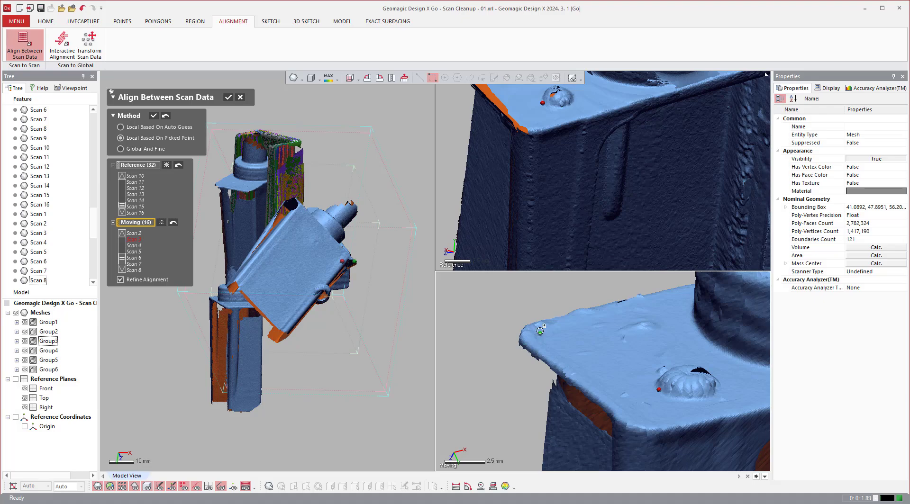
pyautogui.scroll(-5, 553, 334)
pyautogui.scroll(-5, 506, 156)
pyautogui.scroll(6, 496, 100)
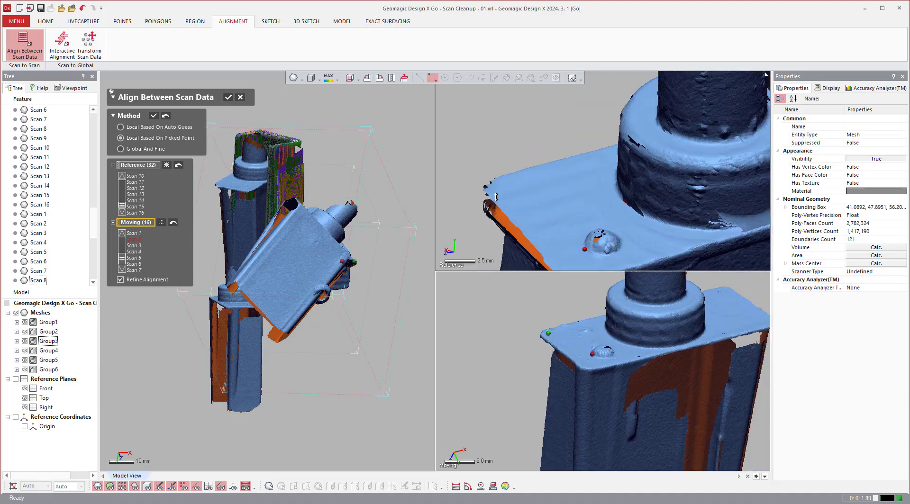
pyautogui.click(501, 190)
# Pick the third matching point pair at the top plate's corner on the end away from the bump.
pyautogui.scroll(-4, 545, 228)
pyautogui.scroll(5, 664, 206)
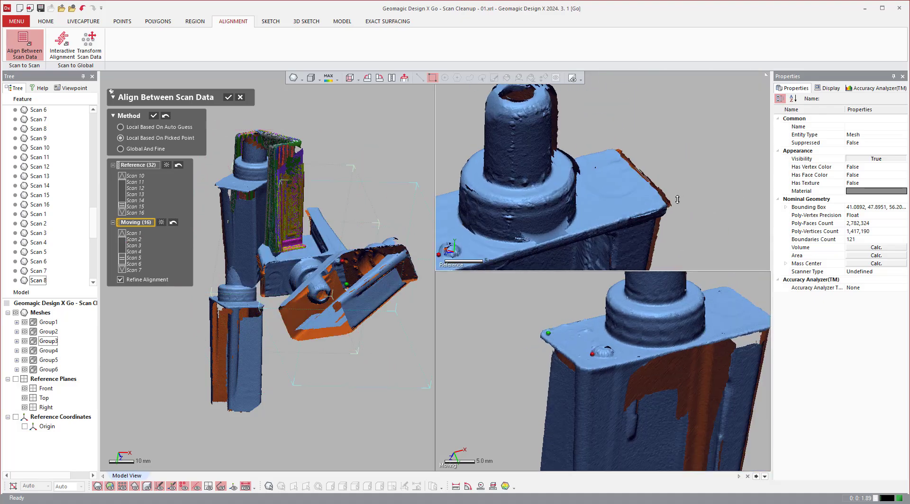
pyautogui.click(645, 205)
pyautogui.scroll(-3, 645, 205)
pyautogui.scroll(4, 739, 303)
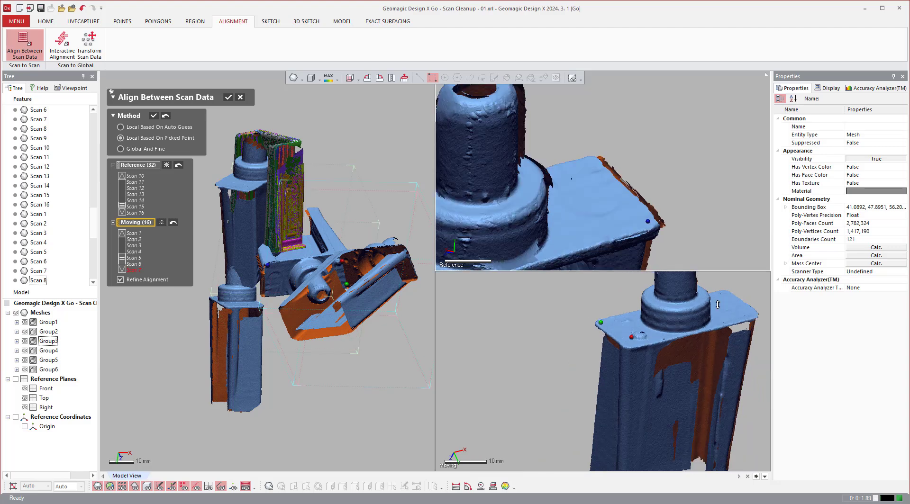
pyautogui.click(721, 312)
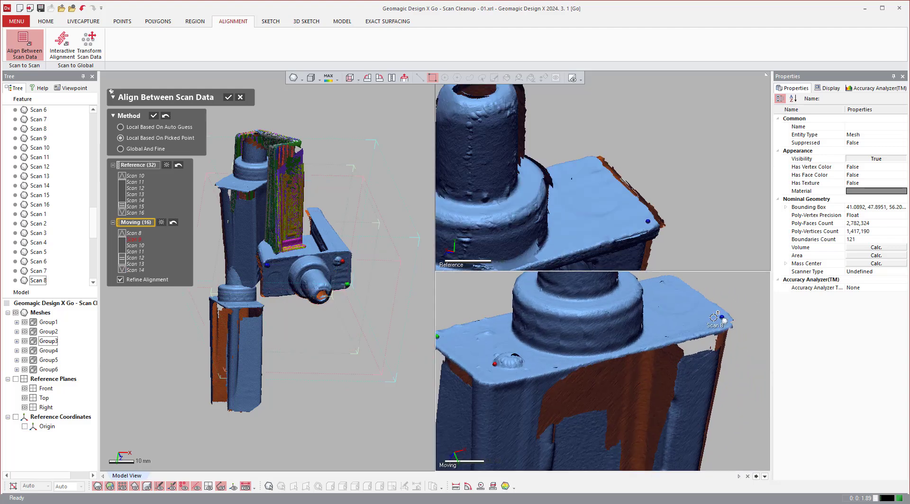
# Pick the fourth matching point pair at the lower end of the side wall's groove and try the Group3 alignment.
pyautogui.scroll(-3, 633, 295)
pyautogui.scroll(-3, 633, 295)
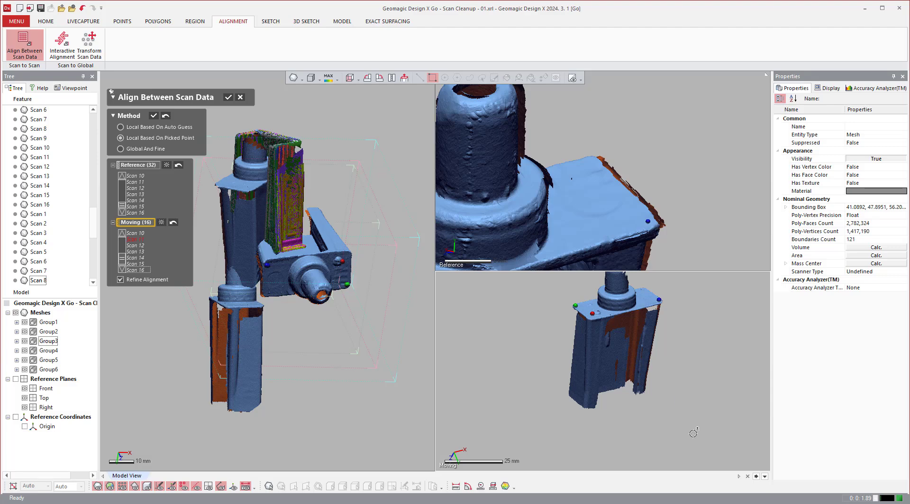
pyautogui.moveTo(699, 199); pyautogui.dragTo(545, 176, button='right')
pyautogui.scroll(3, 545, 176)
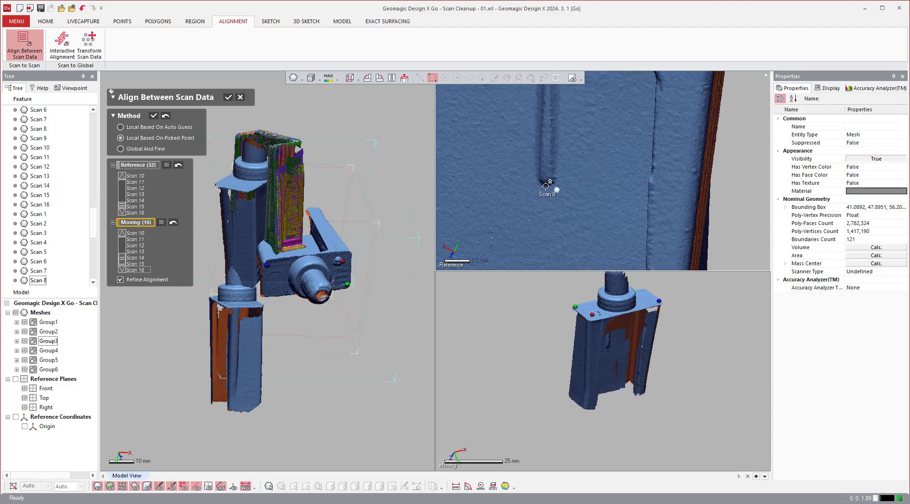
pyautogui.click(546, 187)
pyautogui.moveTo(616, 341); pyautogui.dragTo(606, 346, button='right')
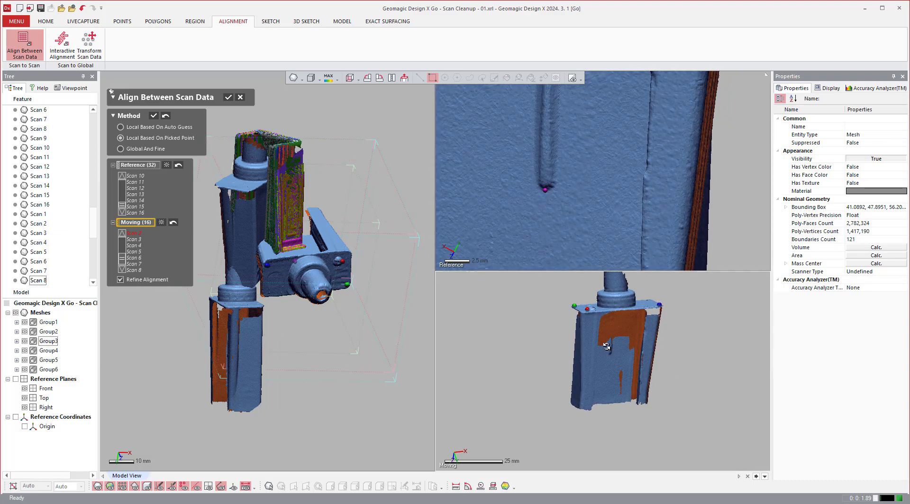
pyautogui.scroll(5, 606, 346)
pyautogui.click(617, 365)
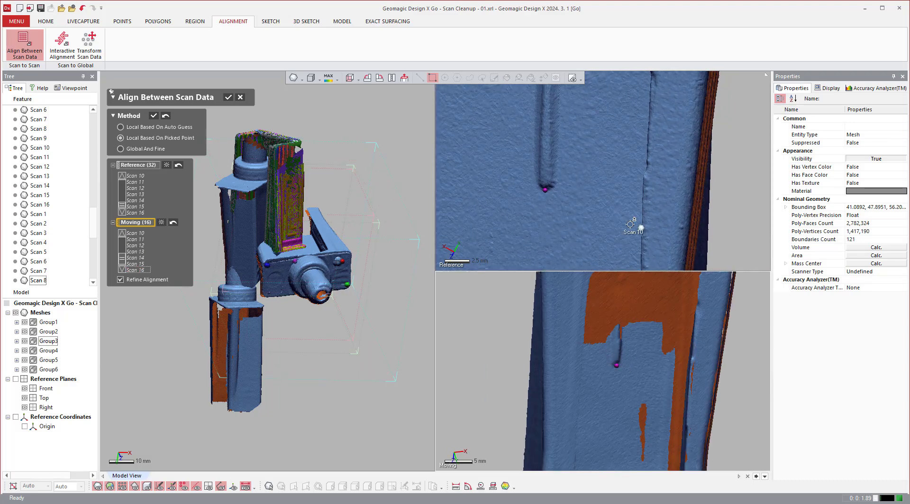
pyautogui.click(152, 116)
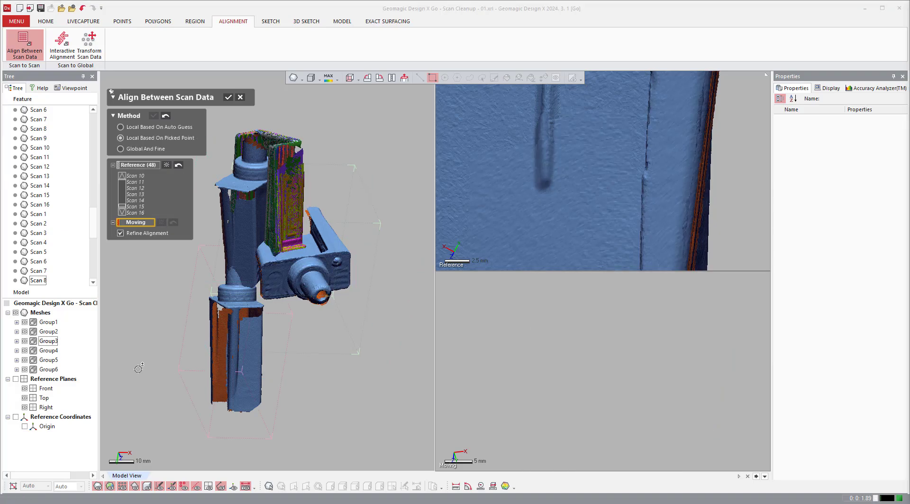
# Choose Group3 again as moving data and pick the first matching point pair at the lower end of the side wall's groove.
pyautogui.click(49, 341)
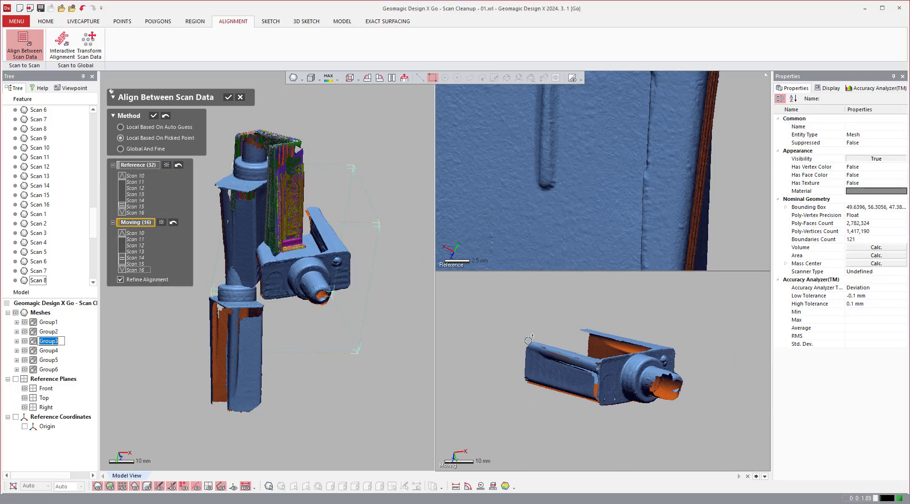
pyautogui.scroll(-5, 735, 185)
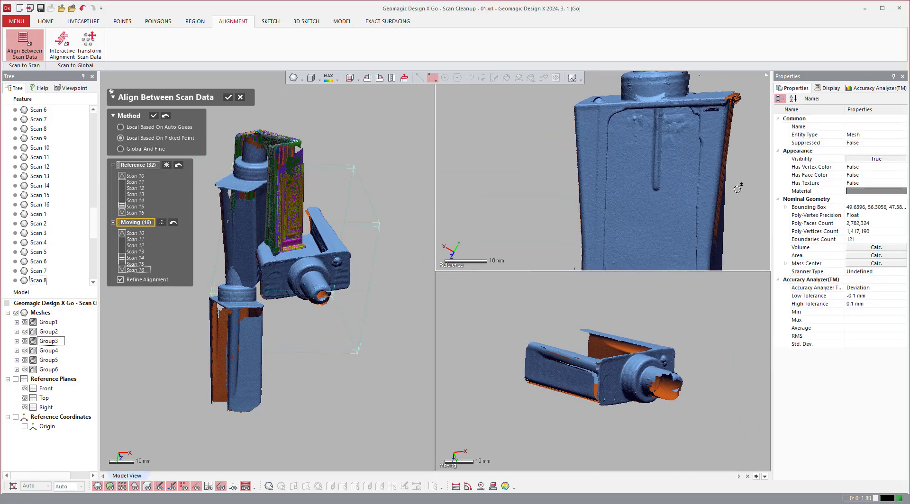
pyautogui.moveTo(736, 368); pyautogui.dragTo(601, 372, button='right')
pyautogui.scroll(3, 587, 374)
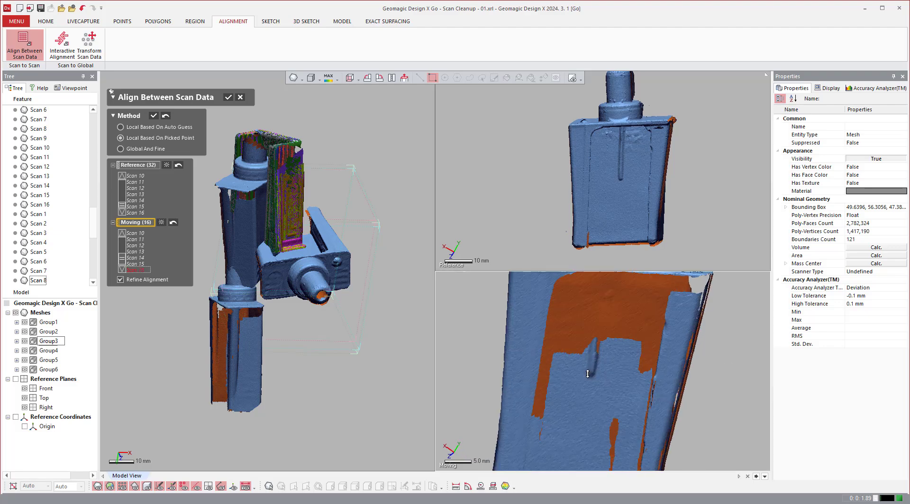
pyautogui.scroll(4, 601, 202)
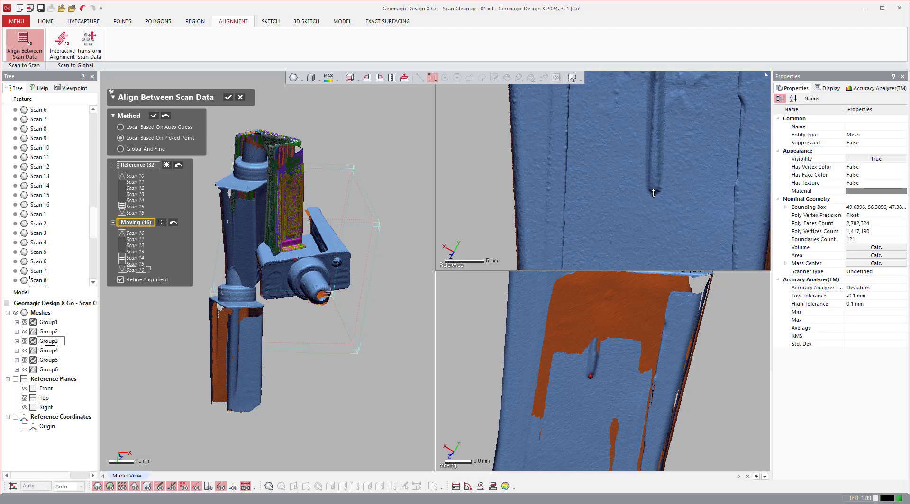
pyautogui.click(652, 193)
# Pick the second matching point pair at the base of the round bump on the top plate.
pyautogui.scroll(-2, 645, 215)
pyautogui.moveTo(645, 215); pyautogui.dragTo(652, 243, button='right')
pyautogui.scroll(5, 611, 166)
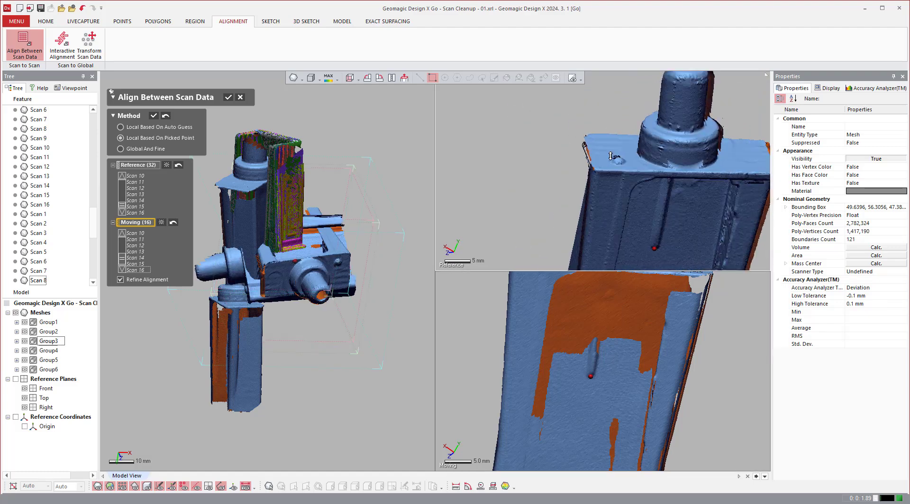
pyautogui.click(619, 173)
pyautogui.scroll(-4, 608, 237)
pyautogui.scroll(-5, 587, 291)
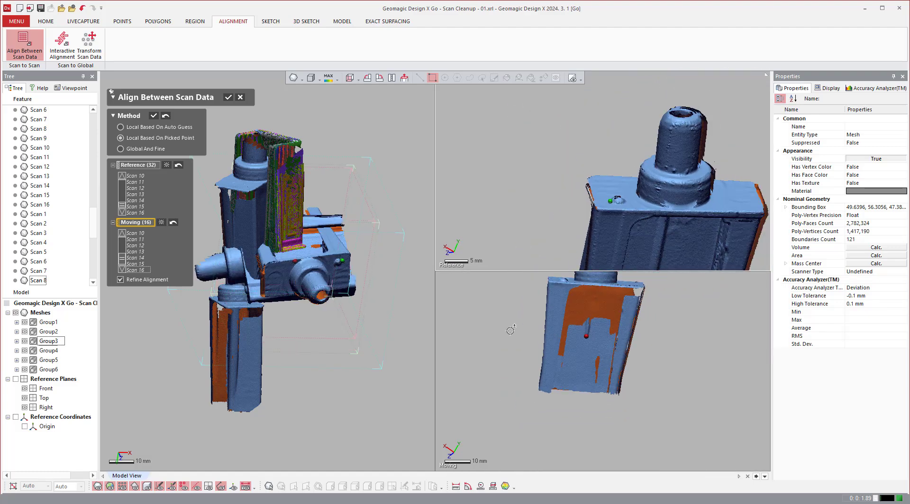
pyautogui.moveTo(508, 254); pyautogui.dragTo(491, 362, button='right')
pyautogui.scroll(8, 478, 345)
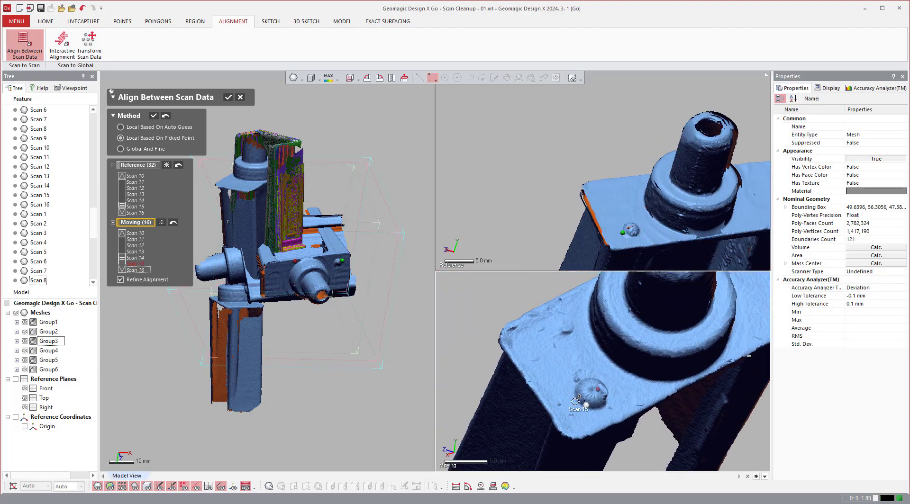
pyautogui.click(575, 402)
# Pick the third matching point pair at the top plate's corner near the bump and apply the Group3 alignment.
pyautogui.click(517, 344)
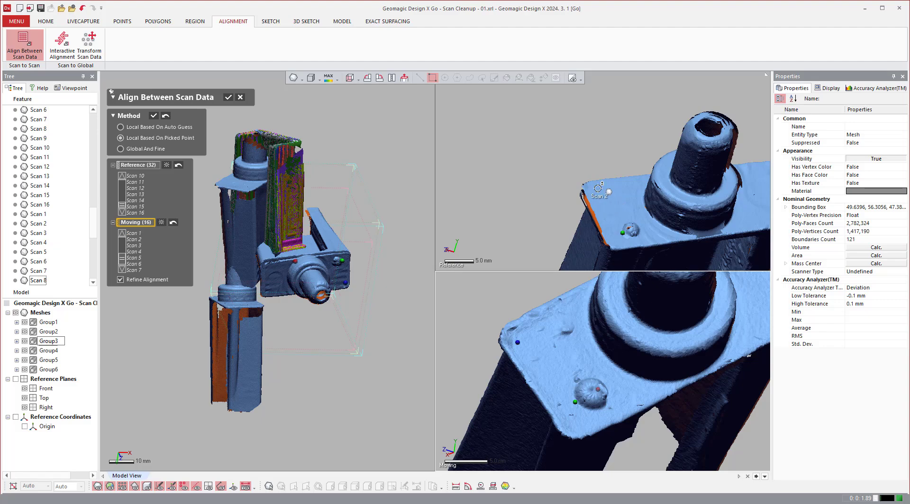
pyautogui.click(591, 187)
pyautogui.scroll(-3, 521, 229)
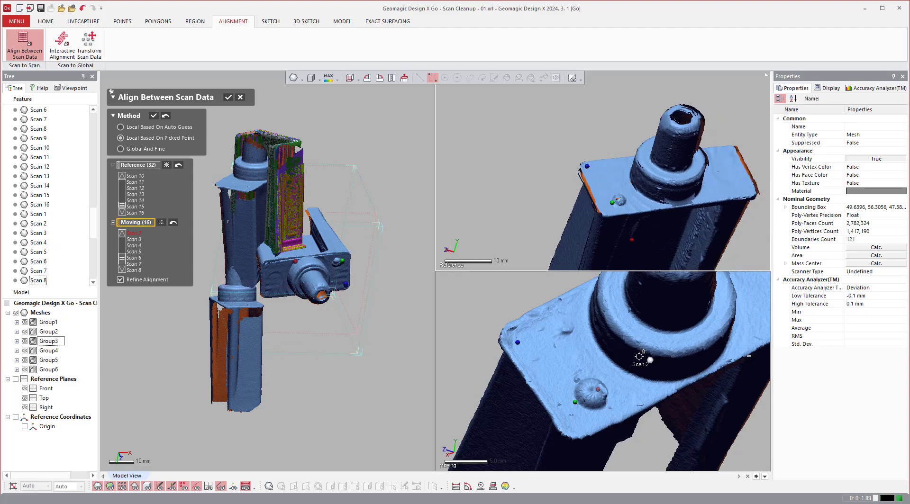
pyautogui.scroll(-2, 521, 207)
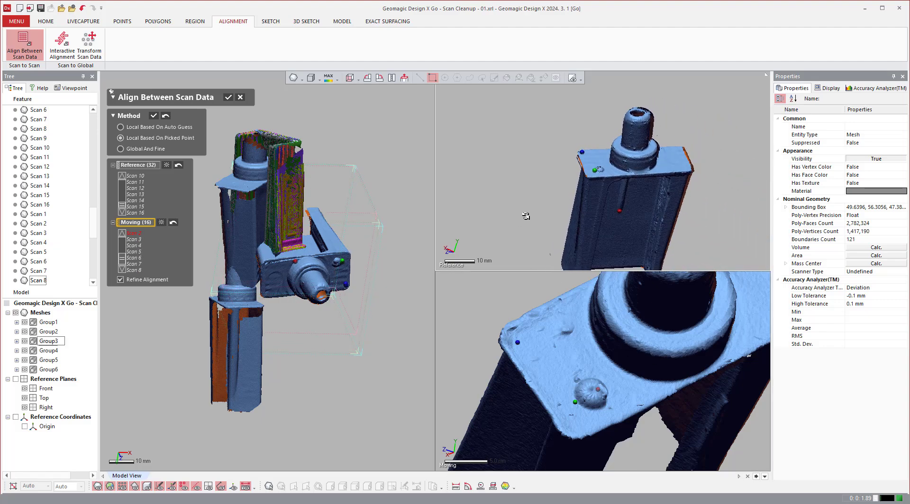
pyautogui.scroll(-3, 516, 207)
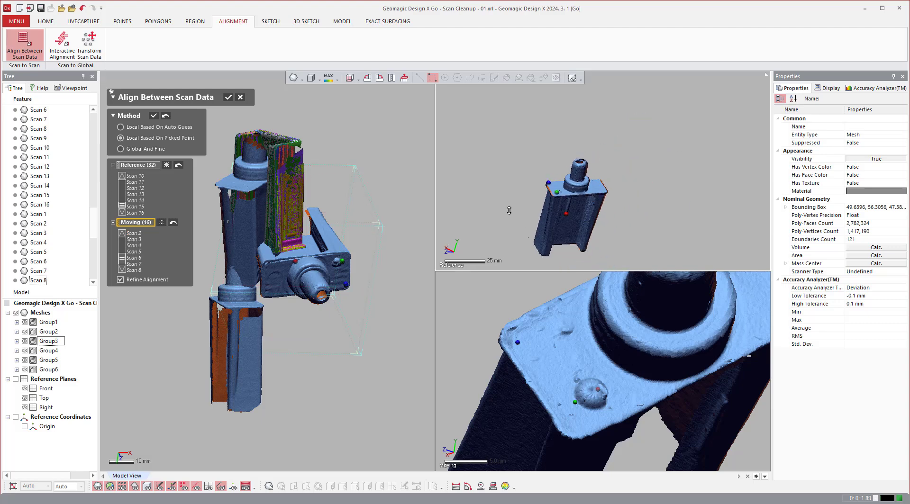
pyautogui.scroll(-3, 498, 316)
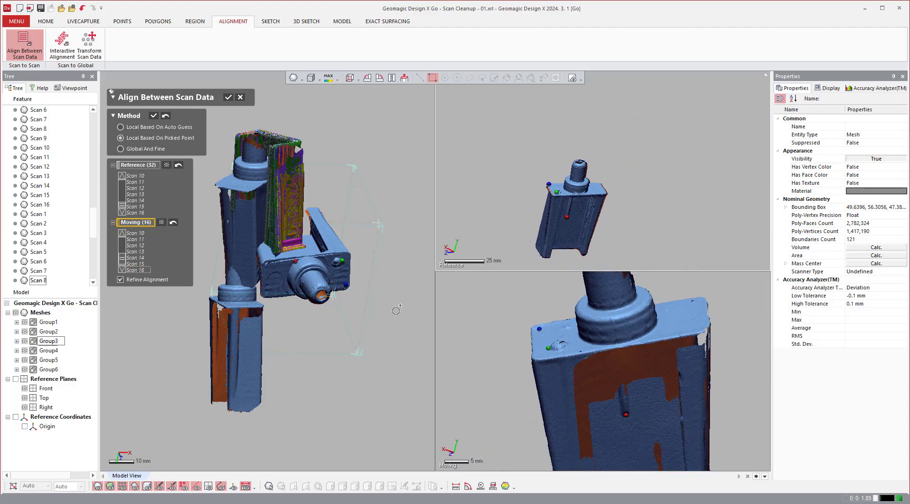
pyautogui.click(154, 117)
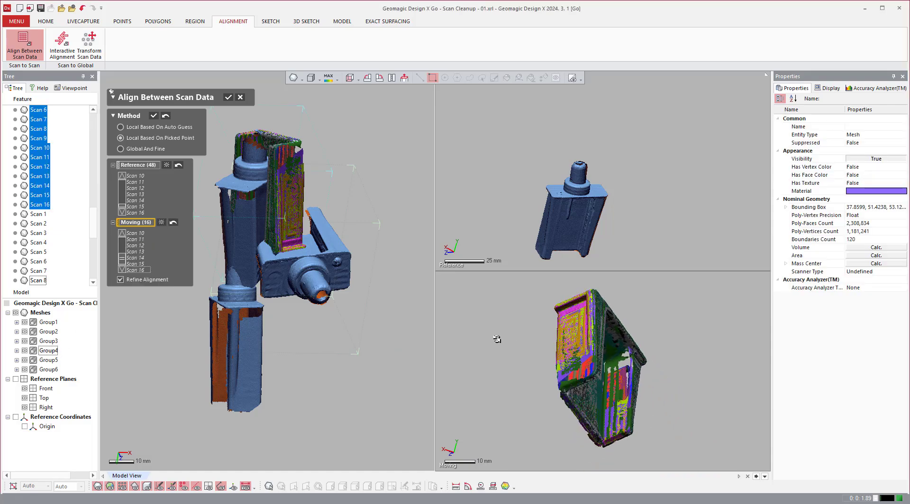
# With Group4 as moving data, orient both parts alike and pick the first matching point at the lower corner of the side recess near the connector.
pyautogui.moveTo(497, 340); pyautogui.dragTo(686, 331, button='right')
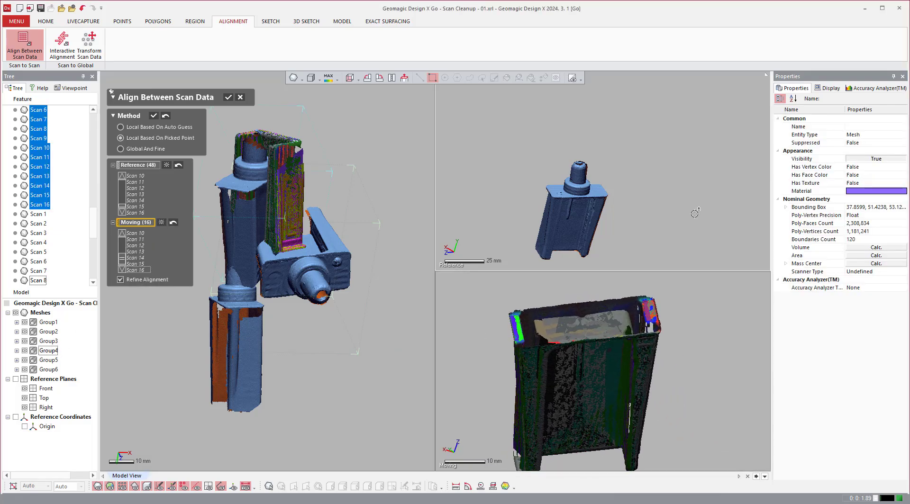
pyautogui.moveTo(694, 212); pyautogui.dragTo(674, 230, button='right')
pyautogui.moveTo(701, 289); pyautogui.dragTo(694, 324, button='right')
pyautogui.moveTo(659, 208); pyautogui.dragTo(703, 399, button='right')
pyautogui.scroll(10, 704, 399)
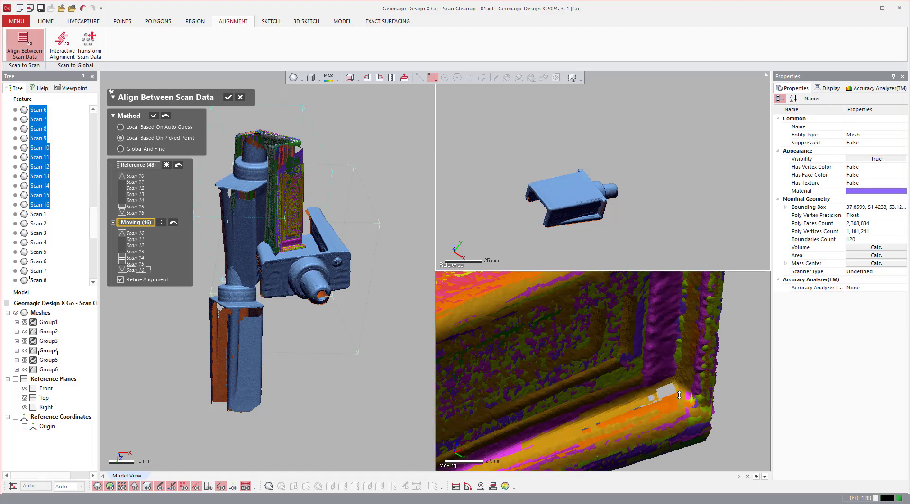
pyautogui.scroll(10, 648, 247)
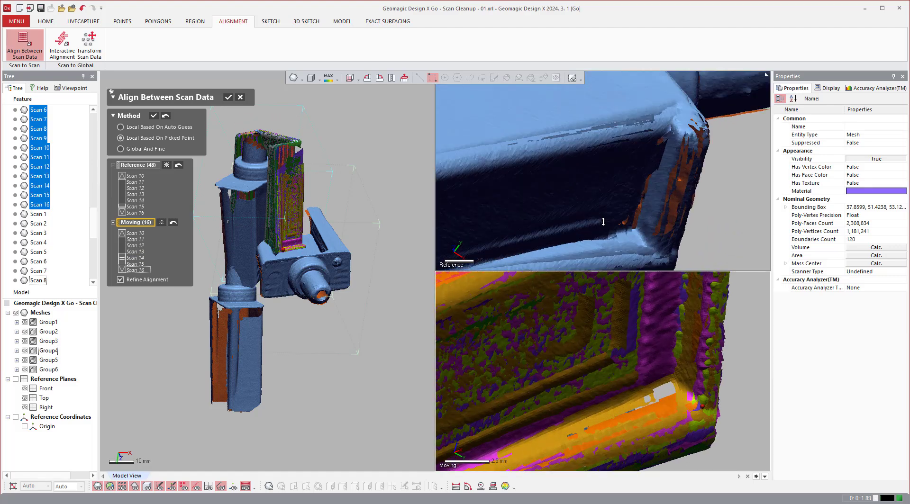
pyautogui.click(648, 247)
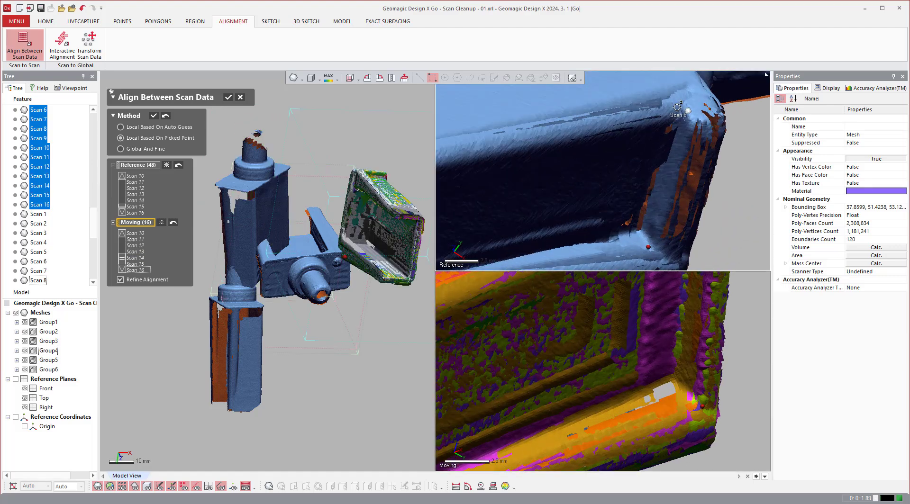
# Pick the second matching point pair at the upper corner of the same side recess.
pyautogui.click(677, 107)
pyautogui.scroll(-5, 638, 331)
pyautogui.scroll(3, 652, 286)
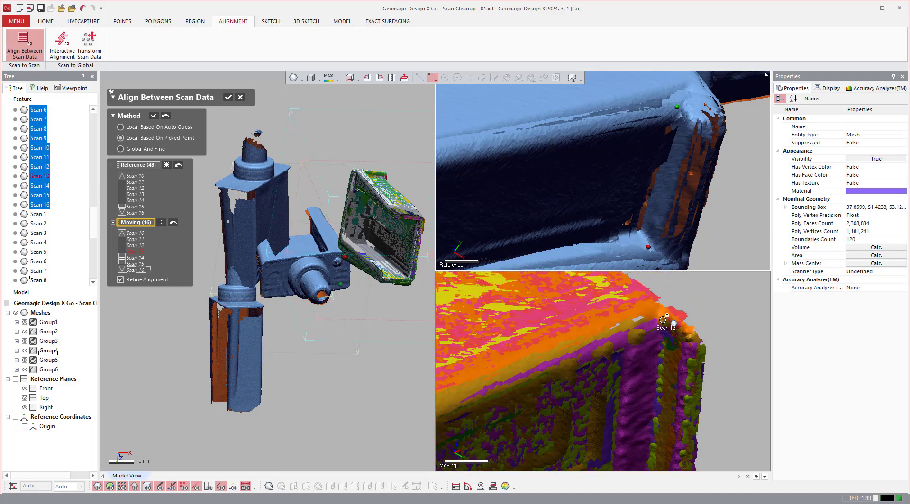
pyautogui.scroll(-5, 656, 331)
# Pick the third matching point pair on the opposite side near the connector plate and apply the Group4 alignment.
pyautogui.moveTo(656, 335); pyautogui.dragTo(753, 341, button='right')
pyautogui.moveTo(591, 396); pyautogui.dragTo(470, 196, button='right')
pyautogui.scroll(-1, 716, 195)
pyautogui.scroll(-6, 714, 223)
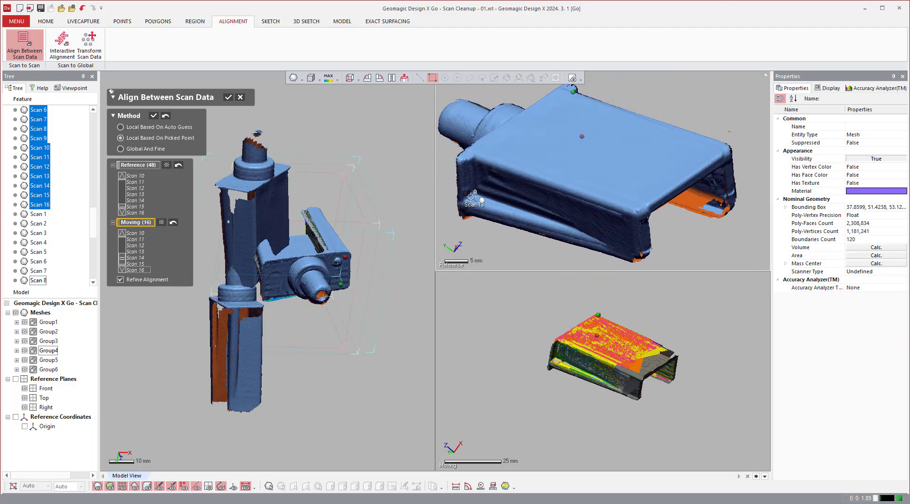
pyautogui.click(470, 195)
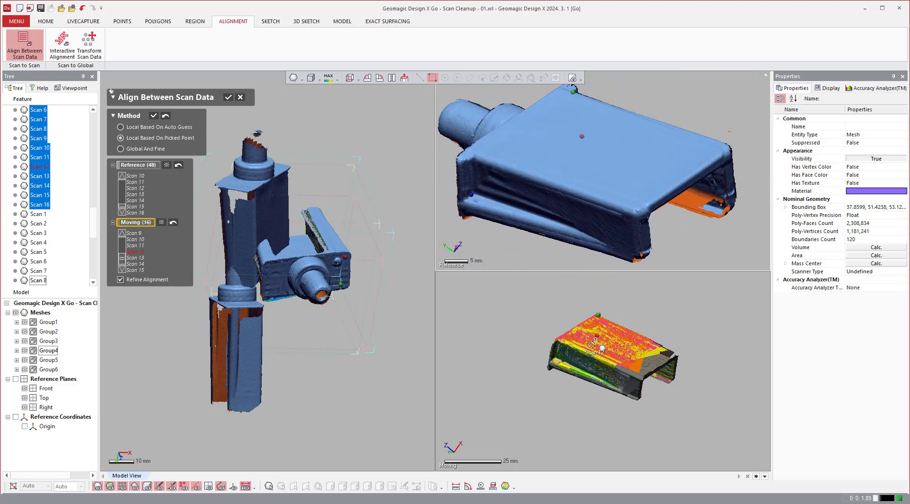
pyautogui.click(557, 359)
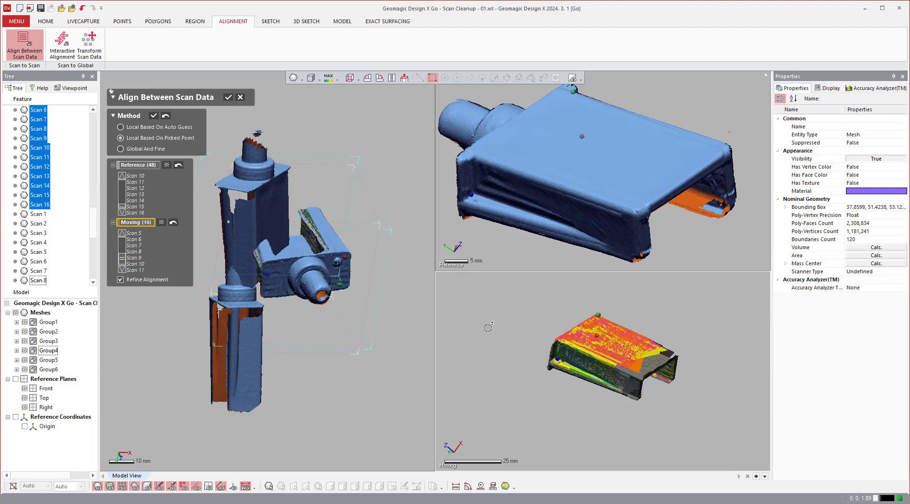
pyautogui.click(154, 116)
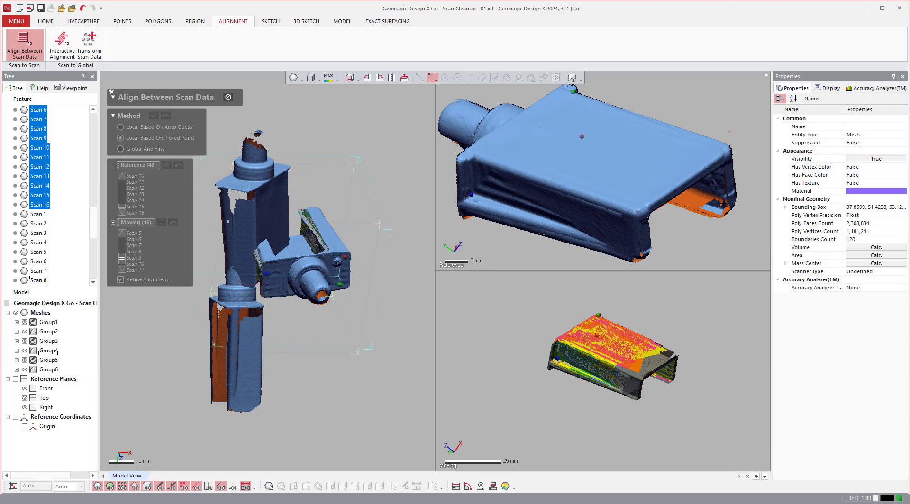
# With Group5 as moving data, orient both parts alike and pick the first matching point pair at the small round bump on the connector plate.
pyautogui.click(49, 361)
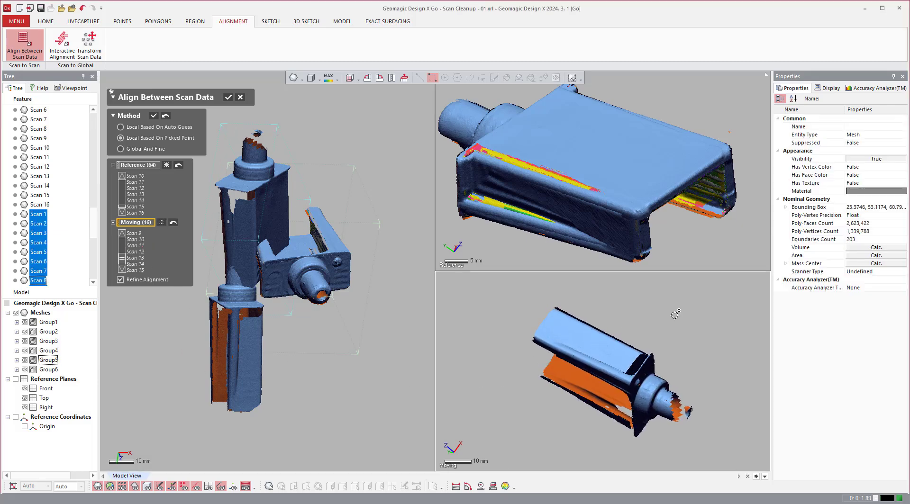
pyautogui.moveTo(675, 315); pyautogui.dragTo(640, 327, button='right')
pyautogui.scroll(1, 665, 317)
pyautogui.scroll(4, 592, 409)
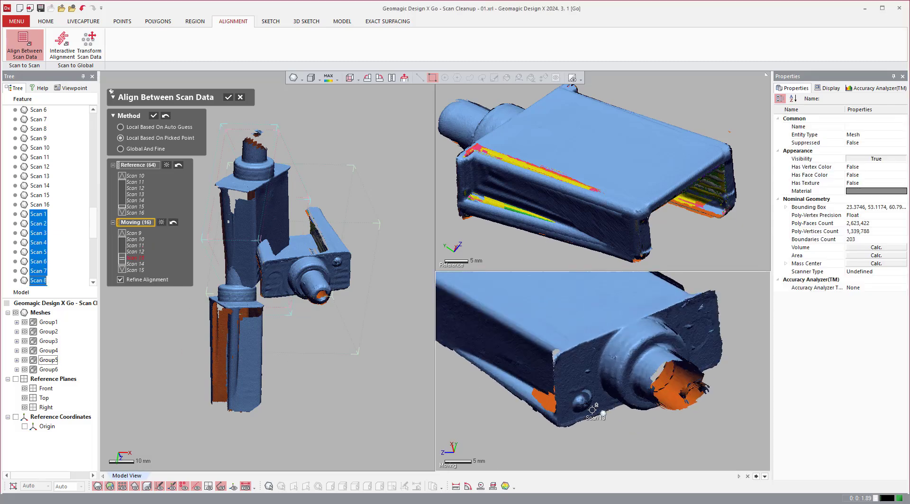
pyautogui.scroll(2, 591, 410)
pyautogui.click(571, 388)
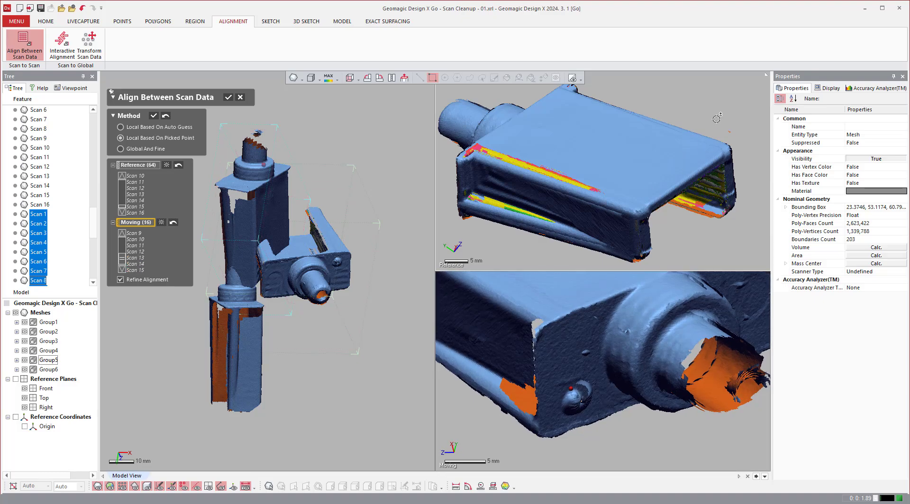
pyautogui.moveTo(716, 119); pyautogui.dragTo(617, 220, button='right')
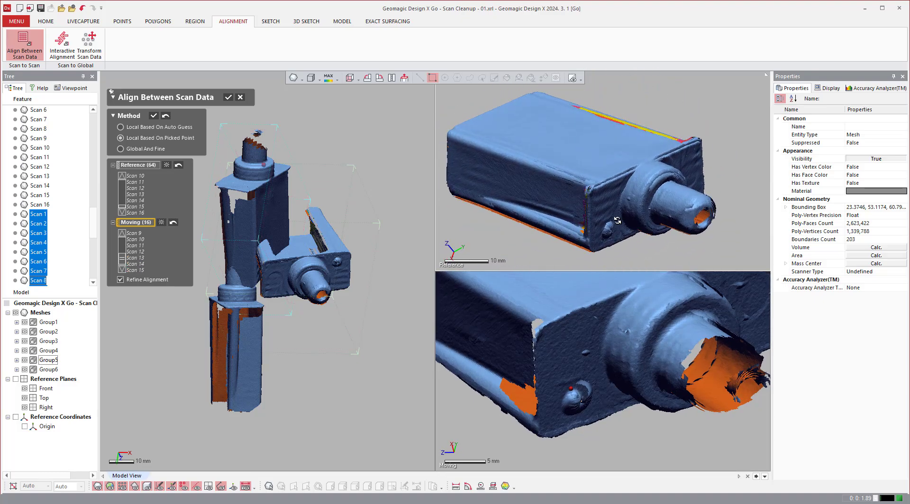
pyautogui.scroll(5, 609, 225)
pyautogui.click(610, 220)
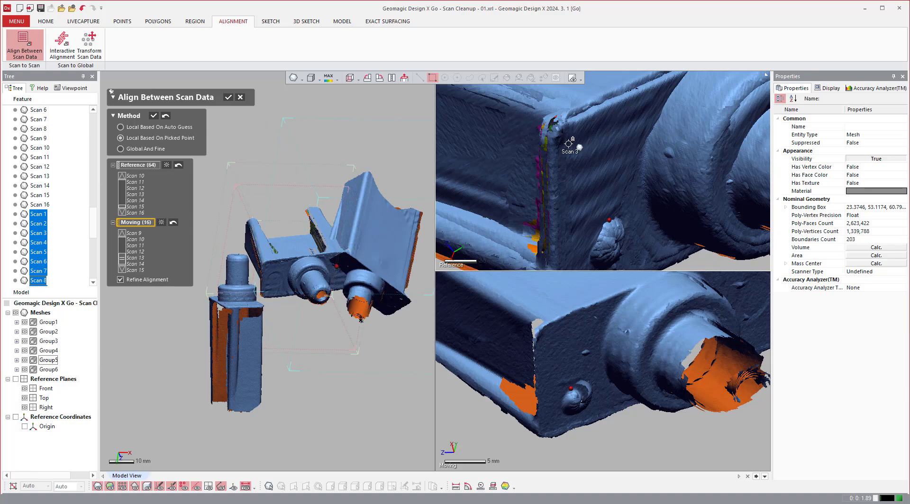
# Pick the second and third matching point pairs at the connector plate's two upper corners.
pyautogui.click(550, 335)
pyautogui.scroll(-5, 550, 336)
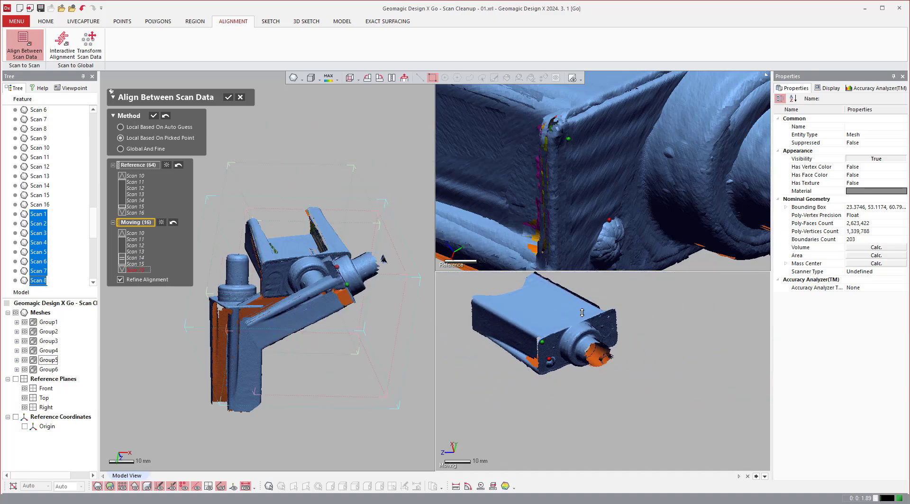
pyautogui.scroll(5, 606, 320)
pyautogui.scroll(-5, 635, 323)
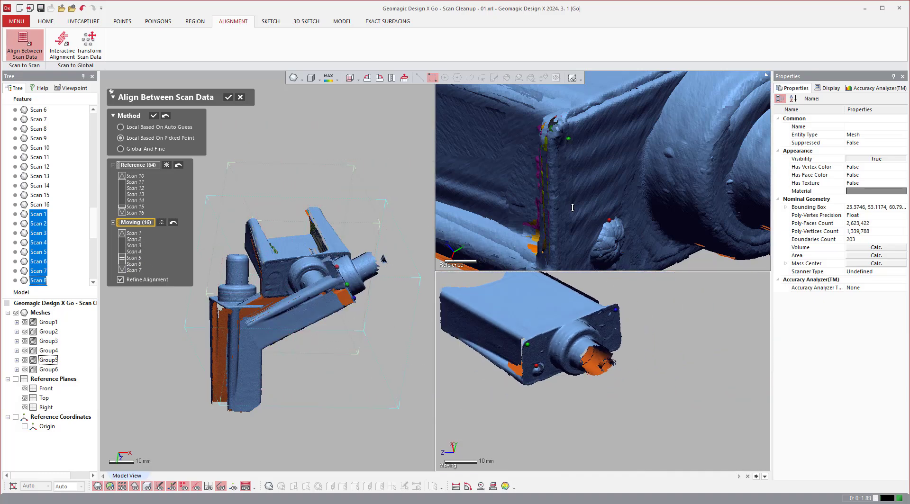
pyautogui.scroll(-5, 653, 150)
pyautogui.scroll(5, 654, 142)
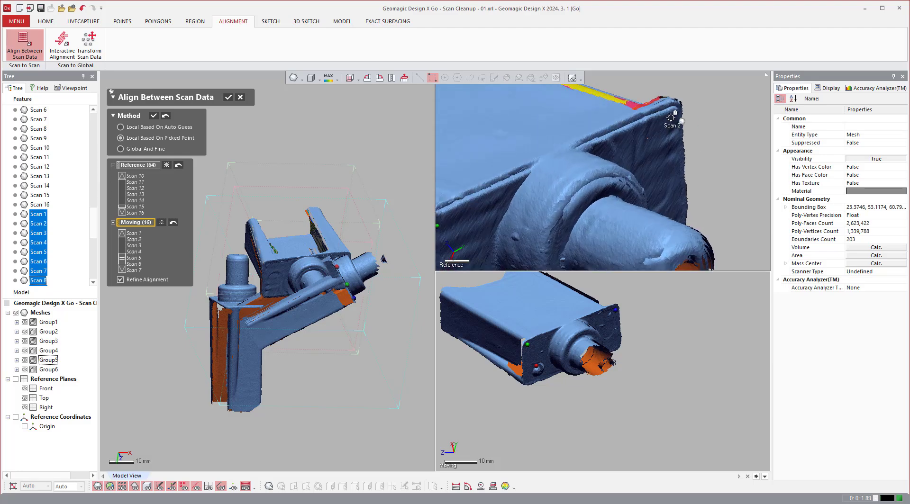
pyautogui.click(670, 117)
# Pick the fourth matching point pair near the connector plate's edge, below the upper corner farthest from the bump.
pyautogui.scroll(3, 606, 350)
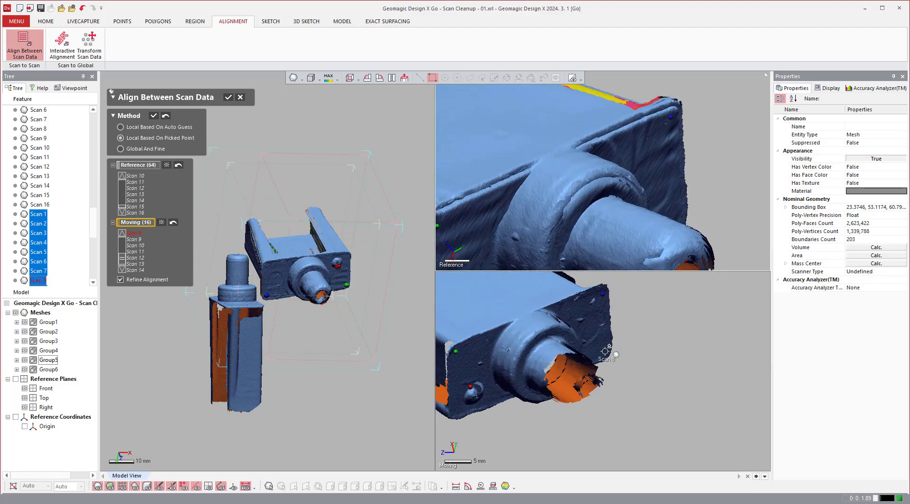
pyautogui.click(605, 351)
pyautogui.scroll(3, 697, 227)
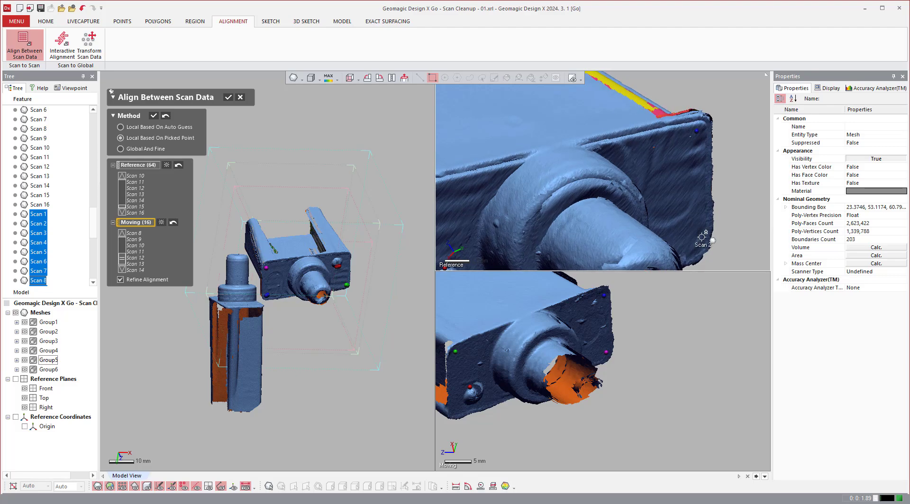
pyautogui.click(701, 240)
# Pick the fifth matching point pair on the long side's lower edge near its rear end and apply the Group5 alignment.
pyautogui.scroll(-4, 727, 353)
pyautogui.scroll(5, 543, 362)
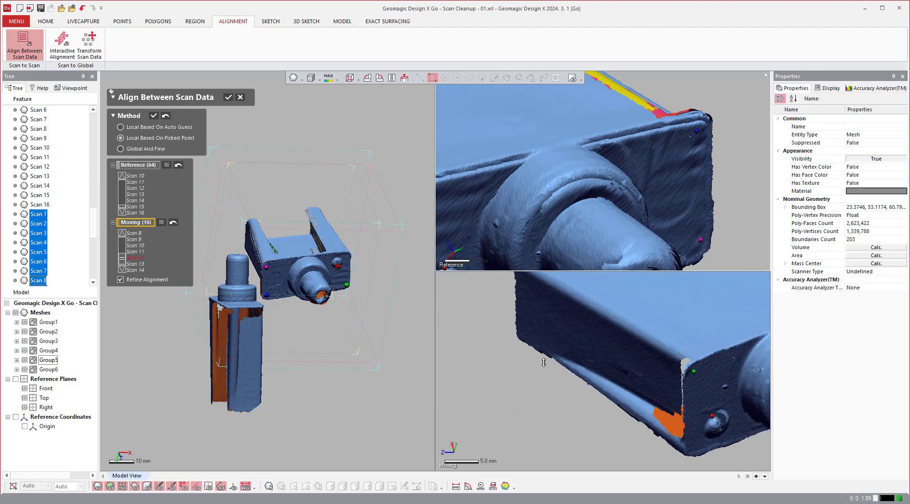
pyautogui.click(559, 356)
pyautogui.scroll(-5, 571, 198)
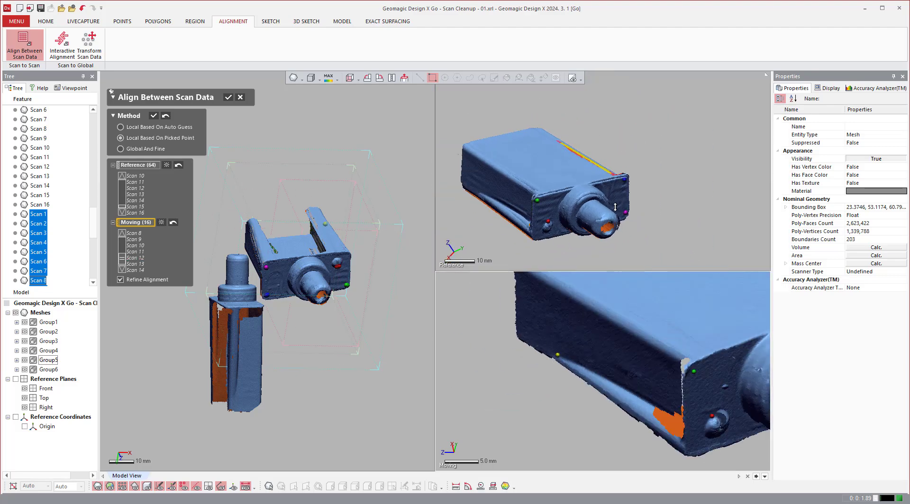
pyautogui.scroll(3, 502, 195)
pyautogui.click(467, 191)
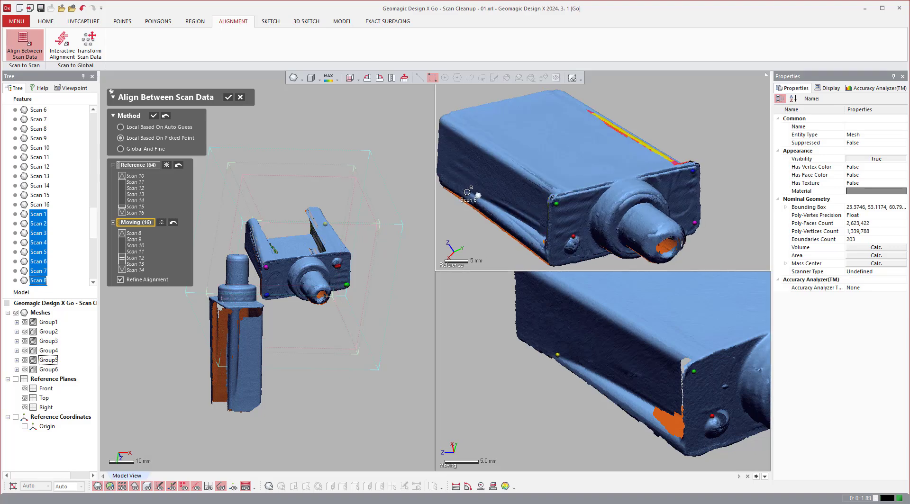
pyautogui.click(153, 116)
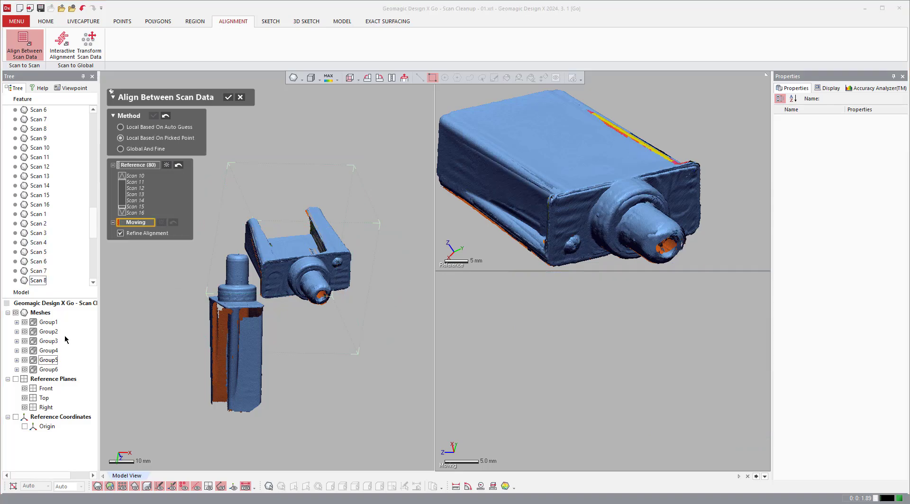
# With Group6 as moving data, orient it like the reference and pick the first matching point pair at the connector plate's round bump.
pyautogui.click(48, 369)
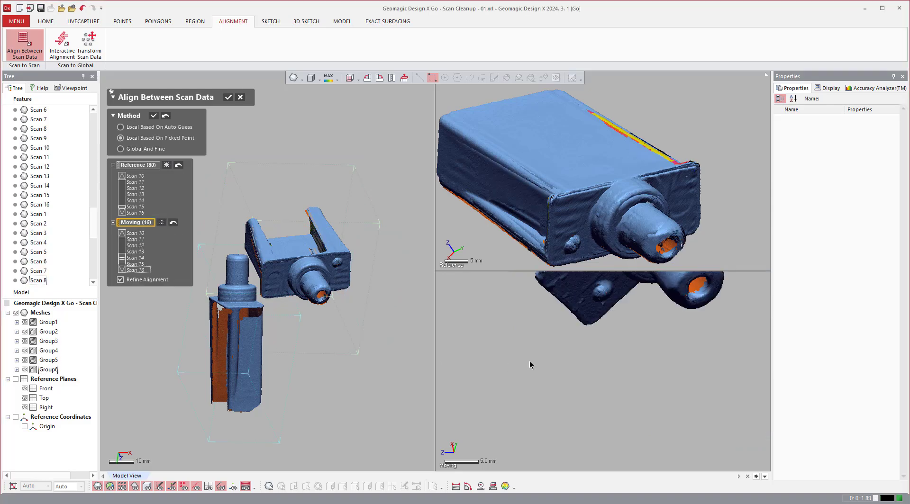
pyautogui.moveTo(524, 390); pyautogui.dragTo(617, 413, button='right')
pyautogui.scroll(4, 617, 413)
pyautogui.scroll(2, 618, 413)
pyautogui.click(585, 396)
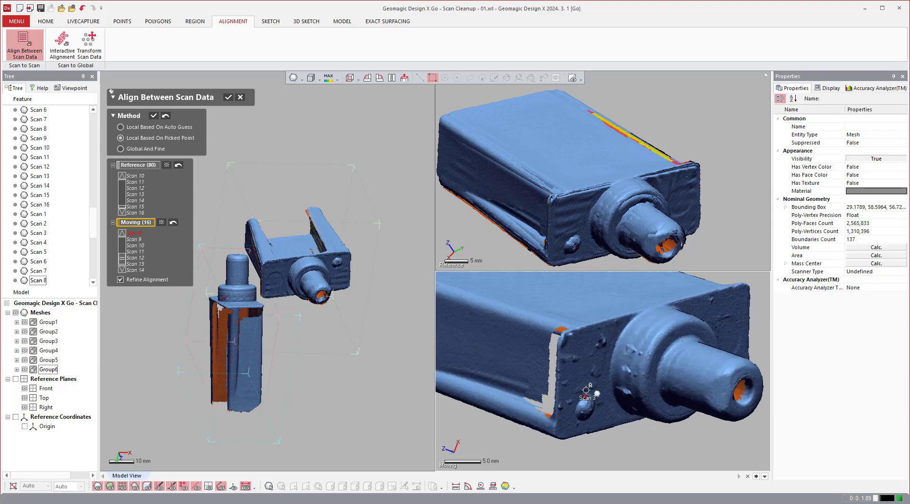
pyautogui.click(572, 233)
# Pick Group6's second and third matching point pairs at the two upper corners of the connector plate.
pyautogui.click(558, 205)
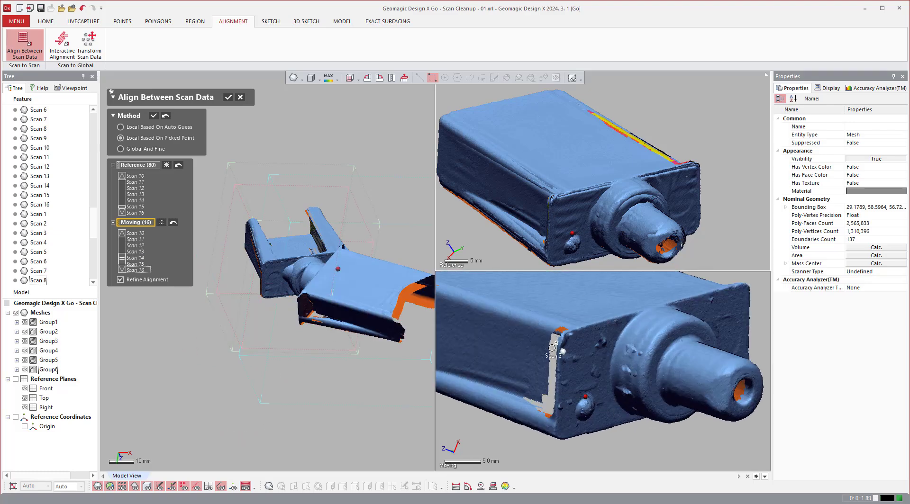
pyautogui.click(570, 345)
pyautogui.click(743, 295)
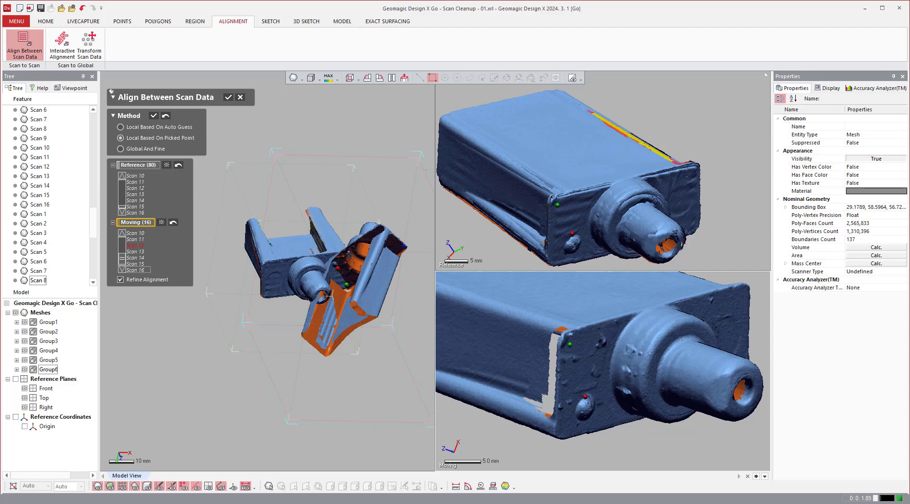
pyautogui.click(691, 173)
# Pick the fourth matching point pair near the rear of the long side's lower edge, apply the Group6 alignment and accept the result.
pyautogui.scroll(-5, 491, 357)
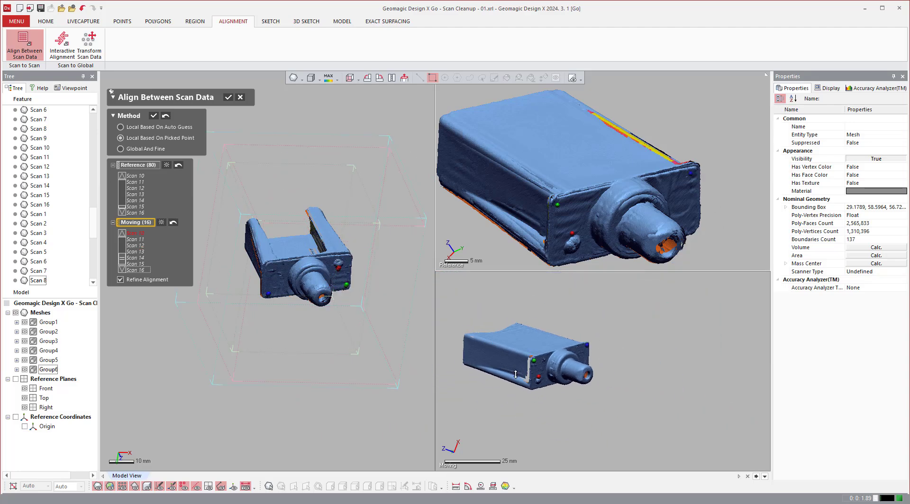
pyautogui.scroll(4, 473, 358)
pyautogui.click(481, 362)
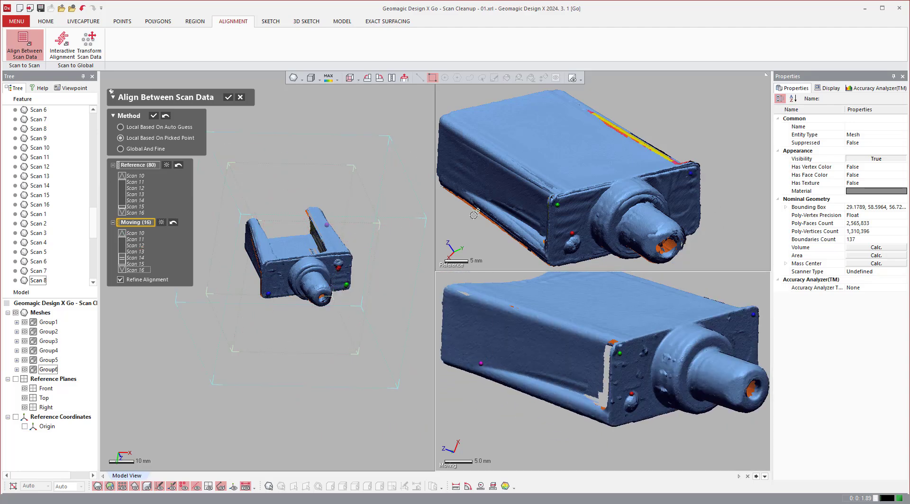
pyautogui.click(468, 190)
pyautogui.click(153, 115)
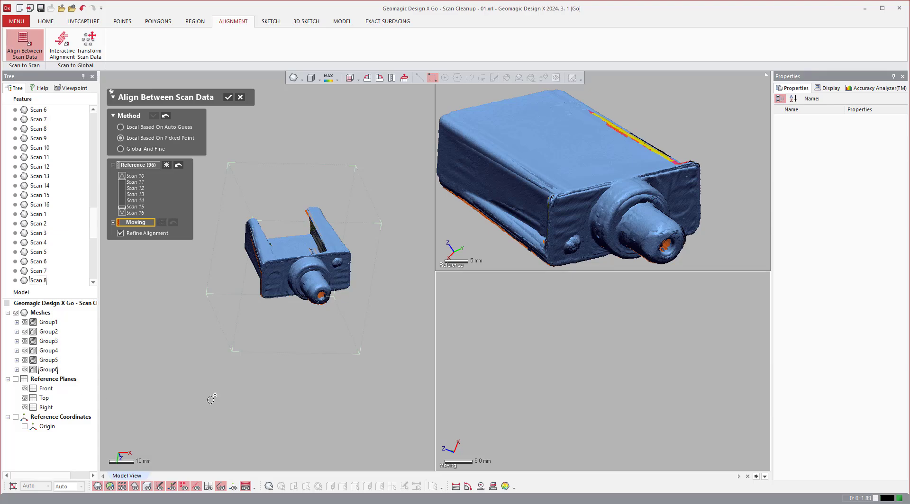
pyautogui.scroll(-2, 211, 399)
pyautogui.click(226, 97)
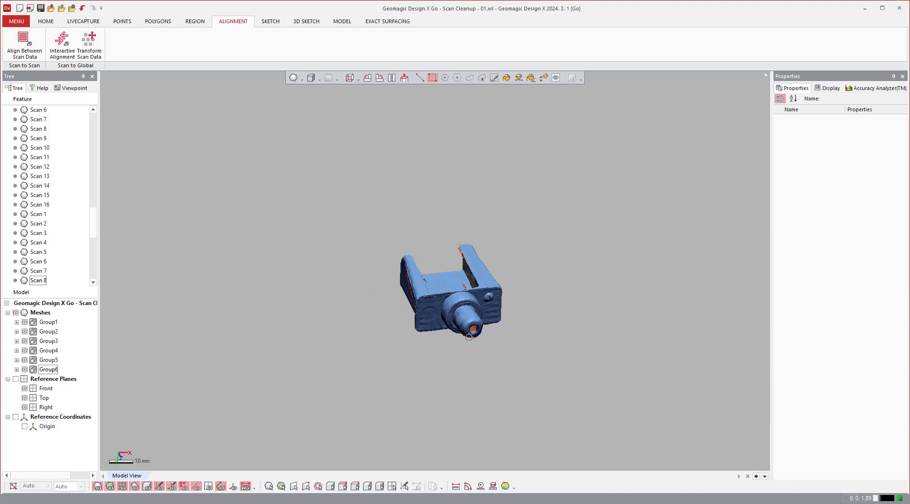
# Run a Global And Fine alignment with all meshes as moving data and accept the result.
pyautogui.scroll(2, 597, 350)
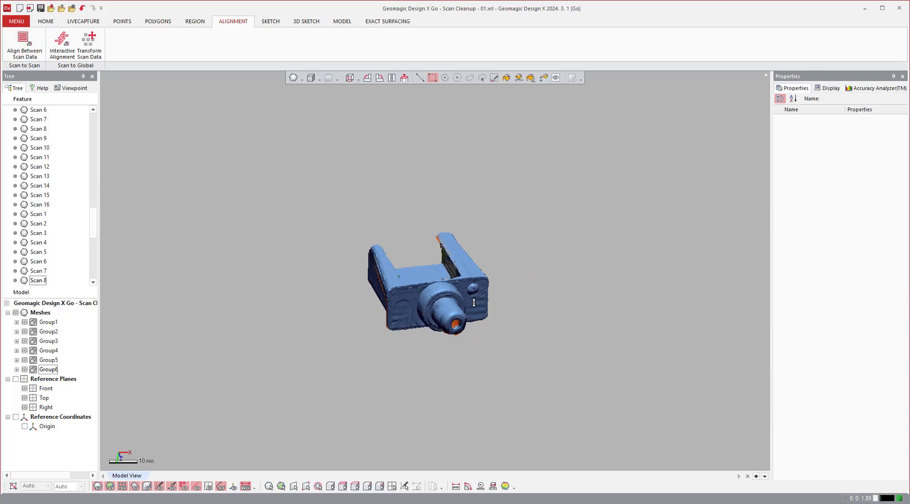
pyautogui.click(24, 42)
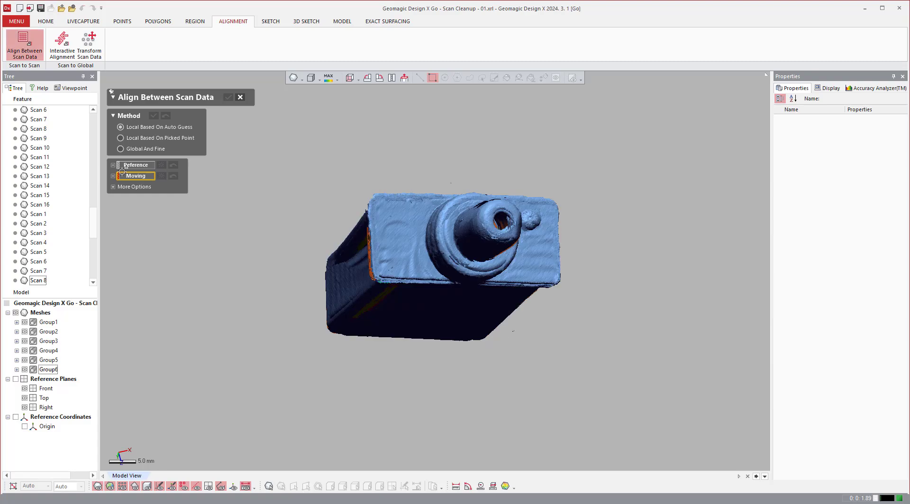
pyautogui.click(122, 149)
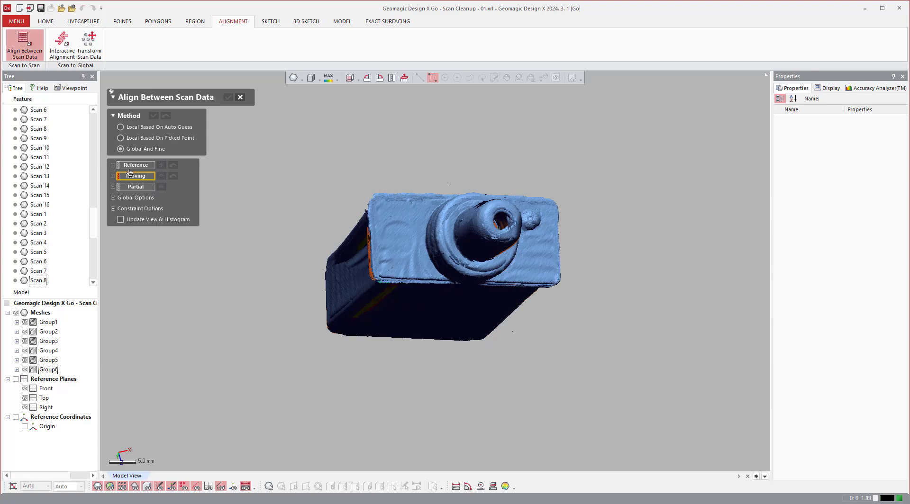
pyautogui.click(33, 305)
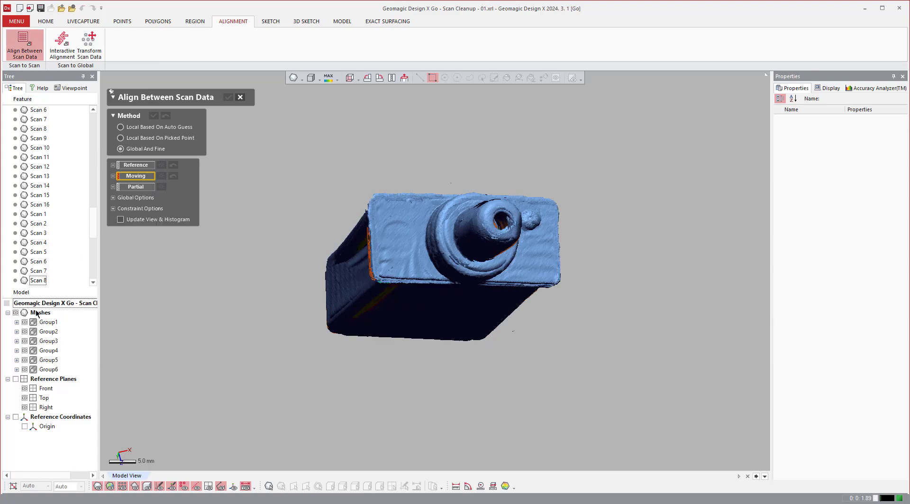
pyautogui.click(37, 313)
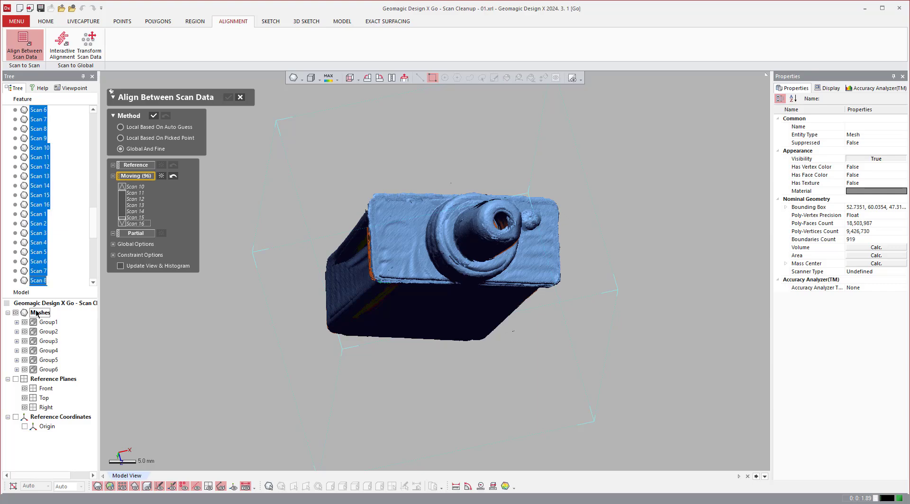
pyautogui.scroll(3, 136, 205)
pyautogui.click(154, 117)
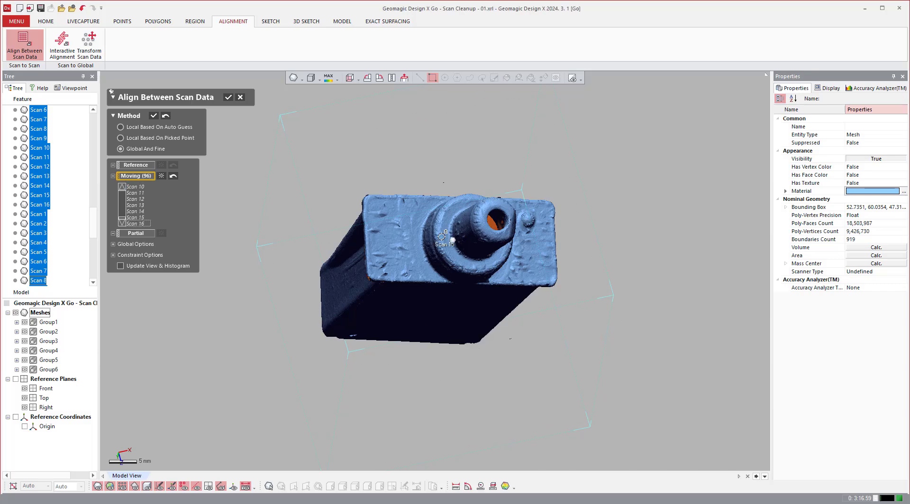
pyautogui.scroll(2, 451, 240)
pyautogui.moveTo(451, 240); pyautogui.dragTo(202, 107, button='right')
pyautogui.click(228, 97)
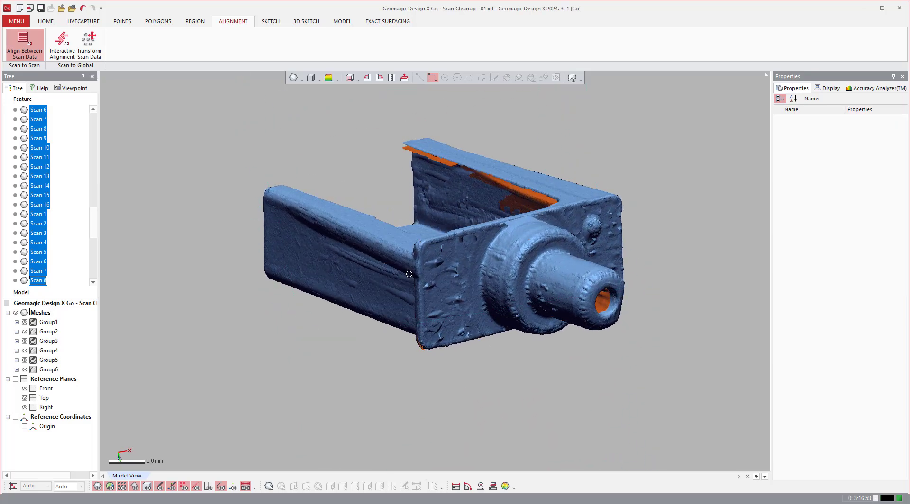
# Examine the aligned scans closely around the connector, the round bump and the plate edges.
pyautogui.scroll(5, 472, 279)
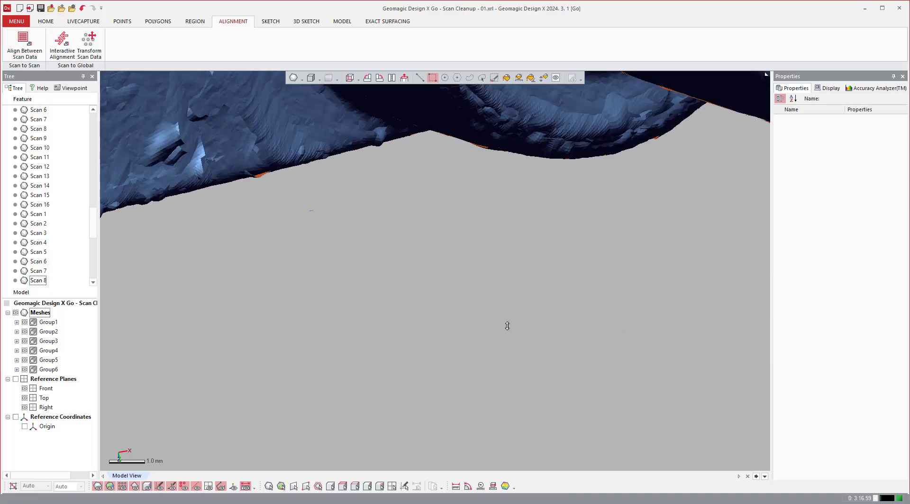
pyautogui.scroll(-4, 507, 326)
pyautogui.moveTo(391, 199); pyautogui.dragTo(408, 265, button='right')
pyautogui.moveTo(602, 213); pyautogui.dragTo(411, 291, button='right')
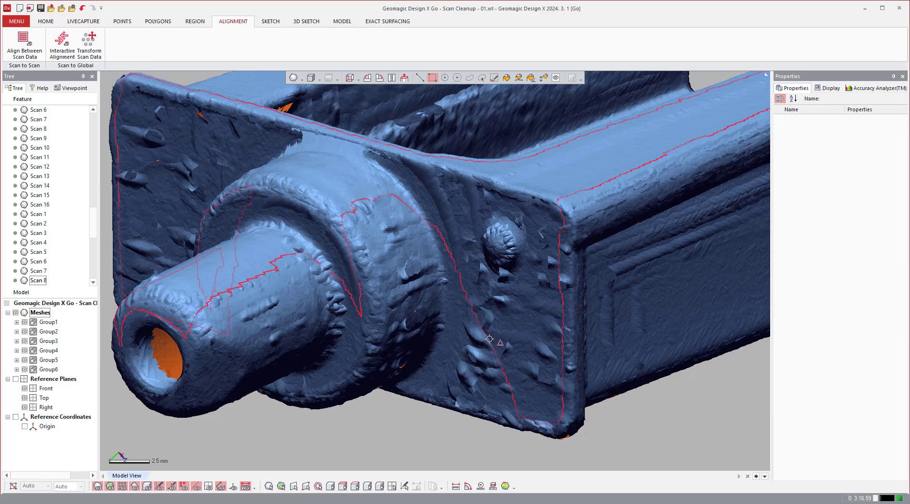
pyautogui.moveTo(489, 339); pyautogui.dragTo(431, 295, button='right')
pyautogui.moveTo(456, 339); pyautogui.dragTo(339, 244, button='right')
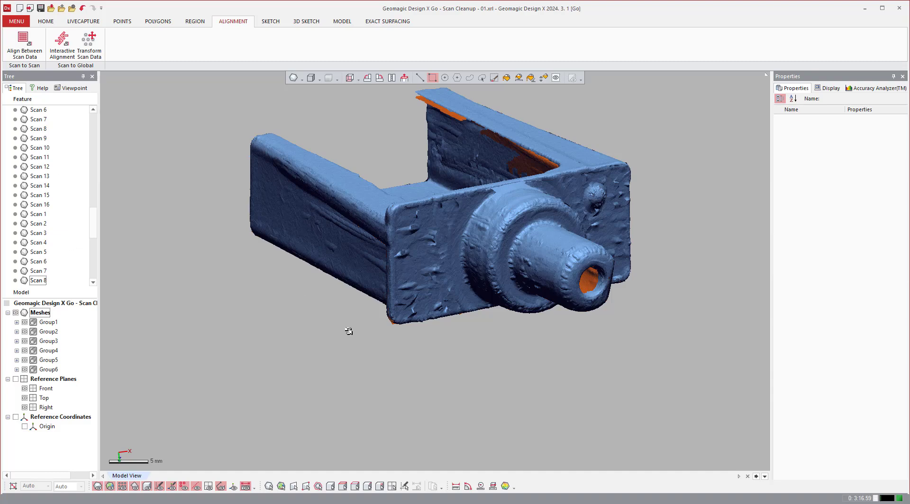
# Merge all scan meshes of the six groups into one shell with Volume Merge, keeping the original data.
pyautogui.moveTo(349, 331); pyautogui.dragTo(349, 335, button='right')
pyautogui.click(418, 230)
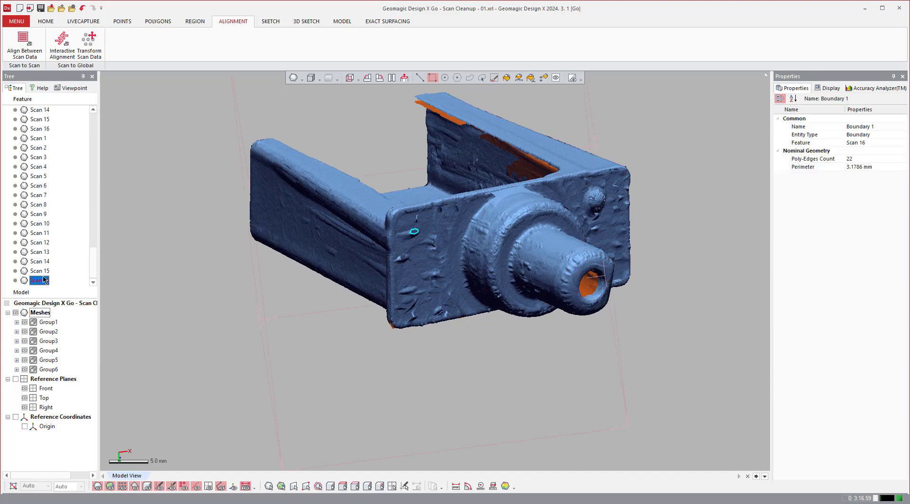
pyautogui.click(412, 364)
pyautogui.moveTo(412, 363); pyautogui.dragTo(422, 358, button='right')
pyautogui.scroll(4, 422, 358)
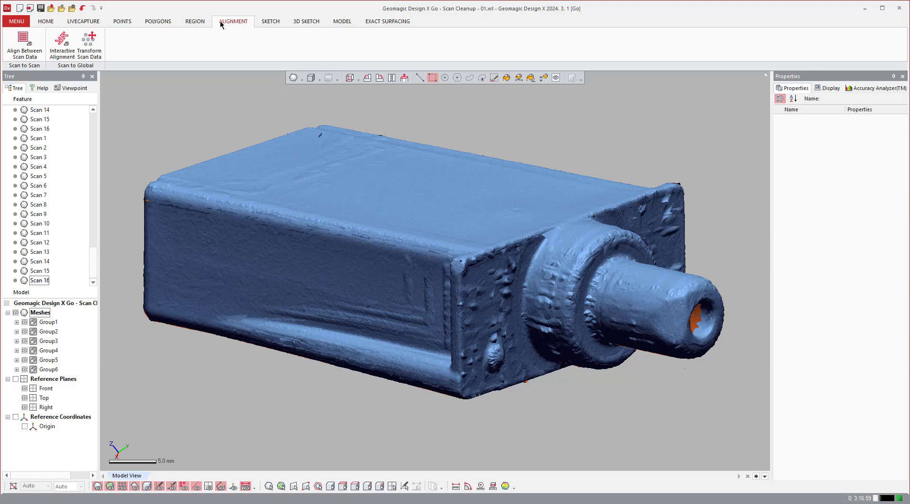
pyautogui.click(163, 22)
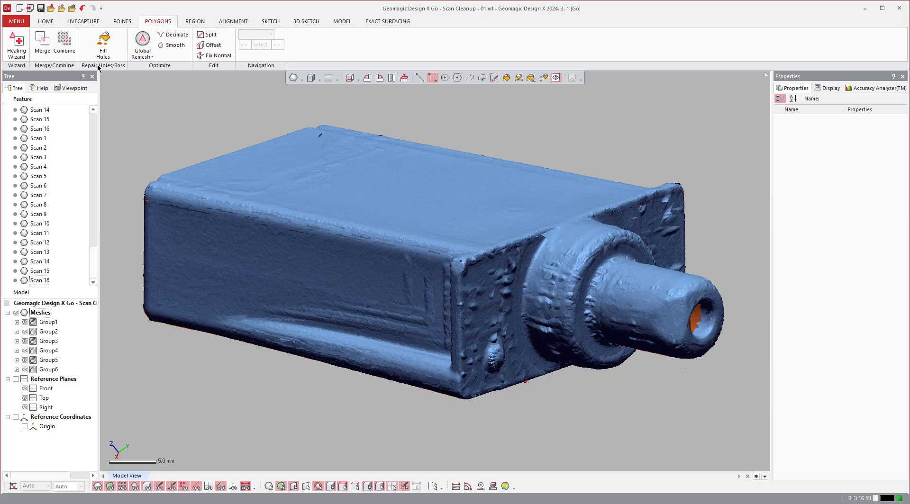
pyautogui.click(43, 44)
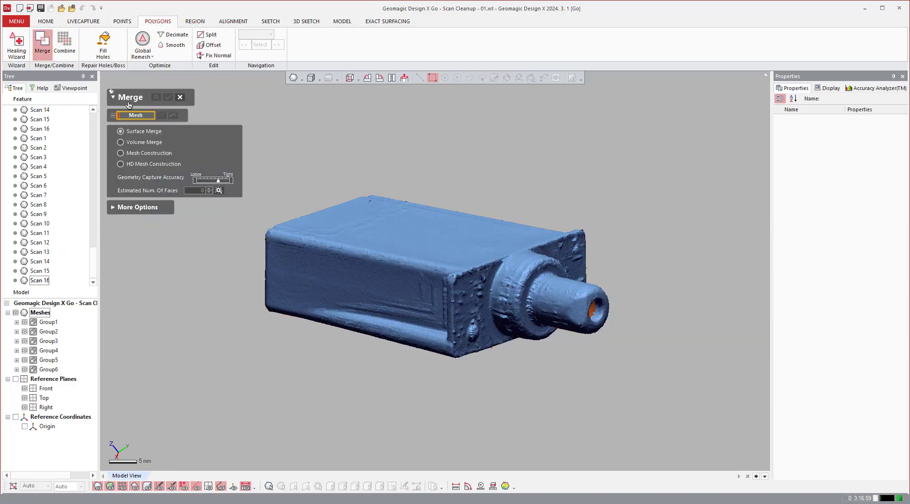
pyautogui.click(136, 145)
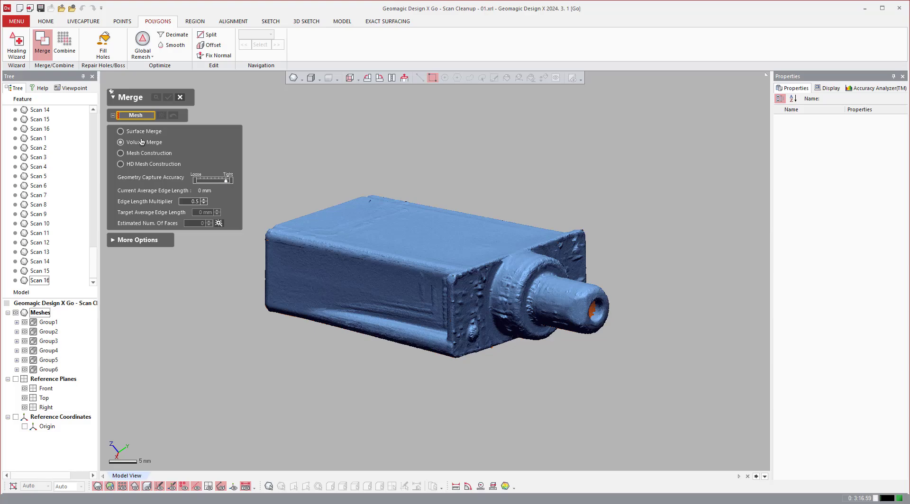
pyautogui.click(144, 240)
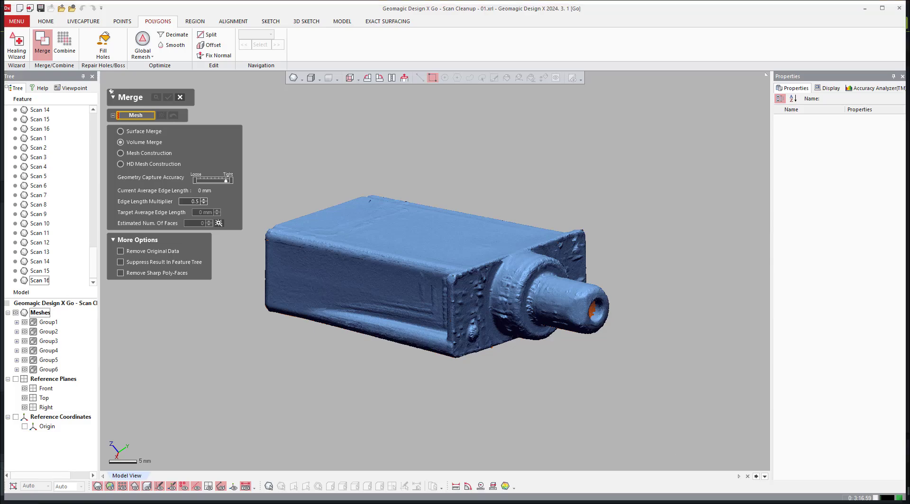
pyautogui.hotkey('ctrl', 'a')
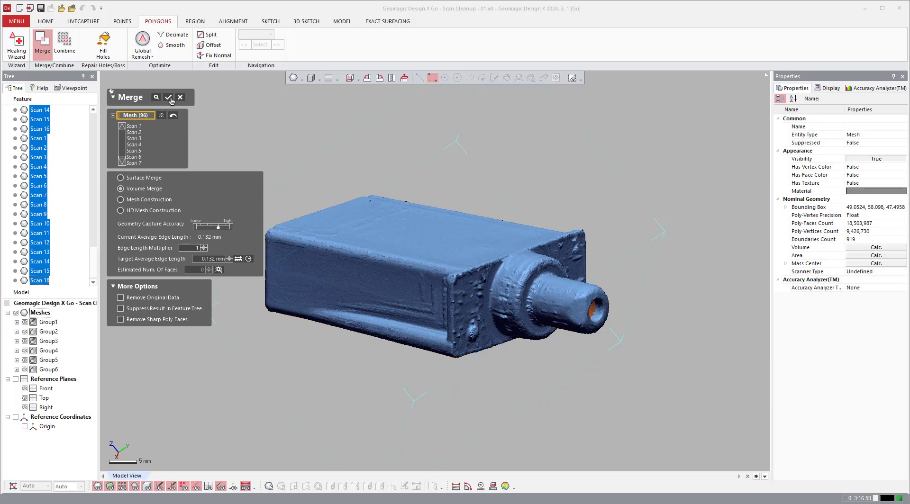
pyautogui.click(167, 98)
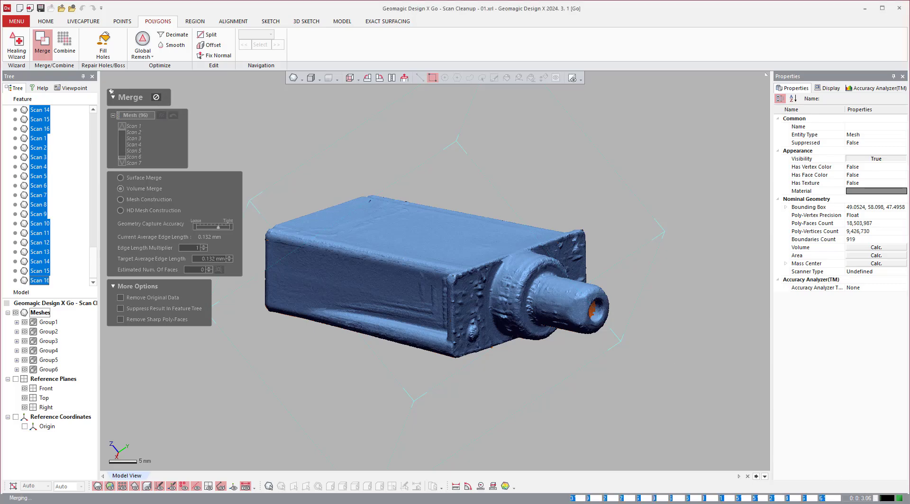
# Hide Group1 to Group6 and examine the merged shell on its own around the connector and plate corner.
pyautogui.click(25, 369)
pyautogui.click(25, 360)
pyautogui.click(25, 350)
pyautogui.click(25, 341)
pyautogui.click(25, 331)
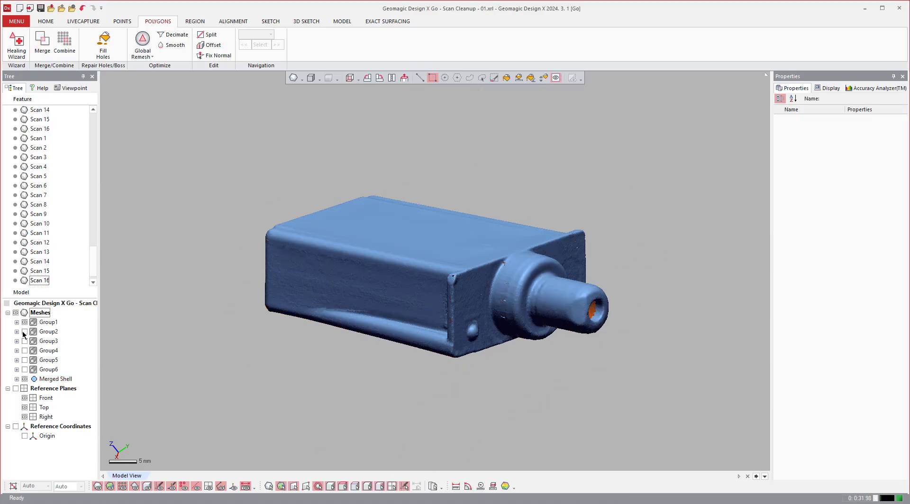
pyautogui.click(25, 322)
pyautogui.moveTo(588, 409); pyautogui.dragTo(467, 253, button='right')
pyautogui.scroll(3, 455, 266)
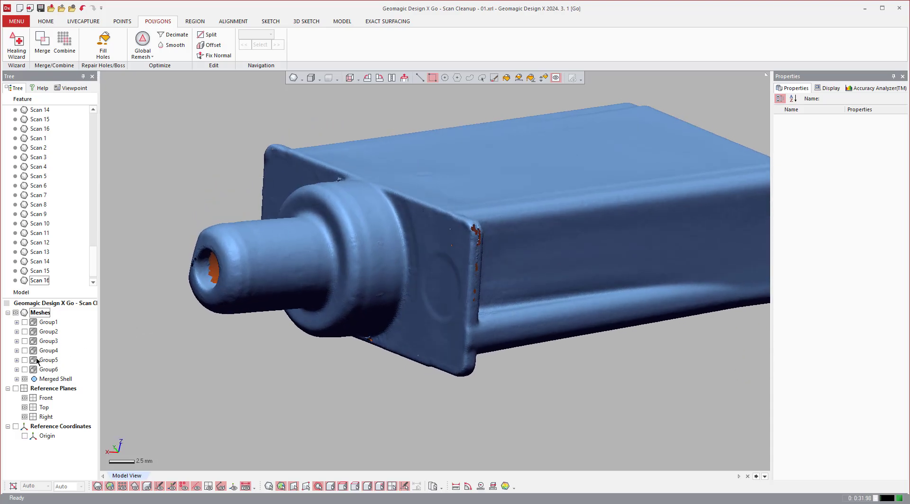
# Hide the merged shell with Group1 to Group6 shown again, and set up a new Merge using HD Mesh Construction.
pyautogui.click(25, 379)
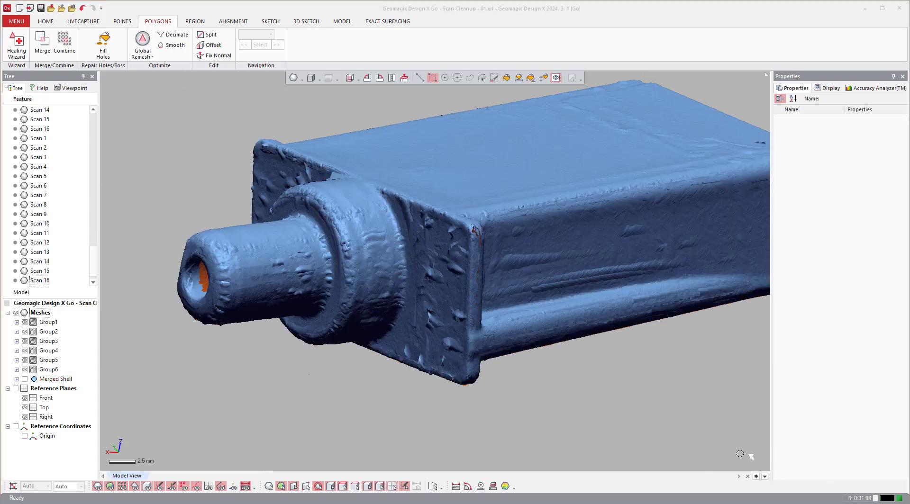
pyautogui.scroll(-3, 597, 406)
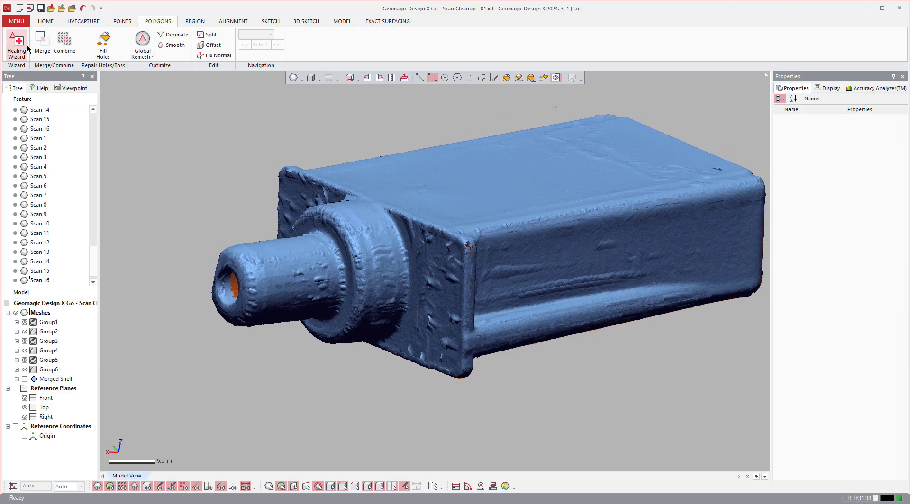
pyautogui.click(42, 43)
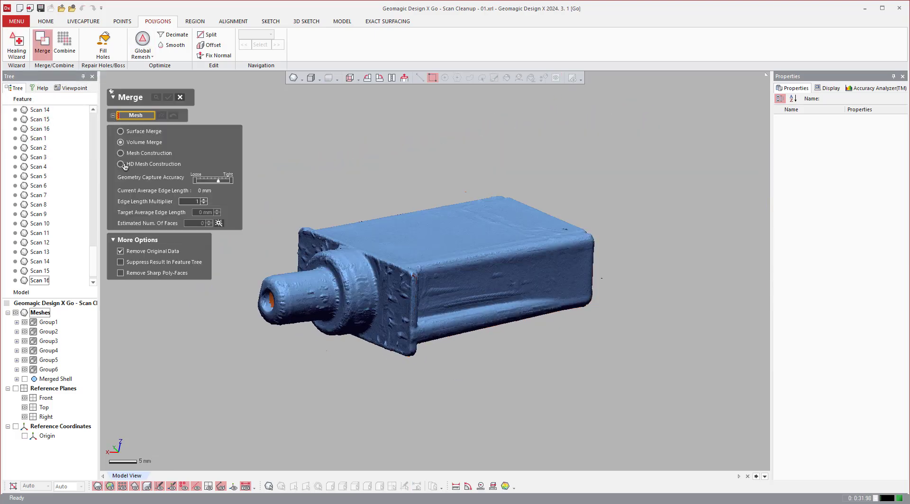
pyautogui.click(121, 164)
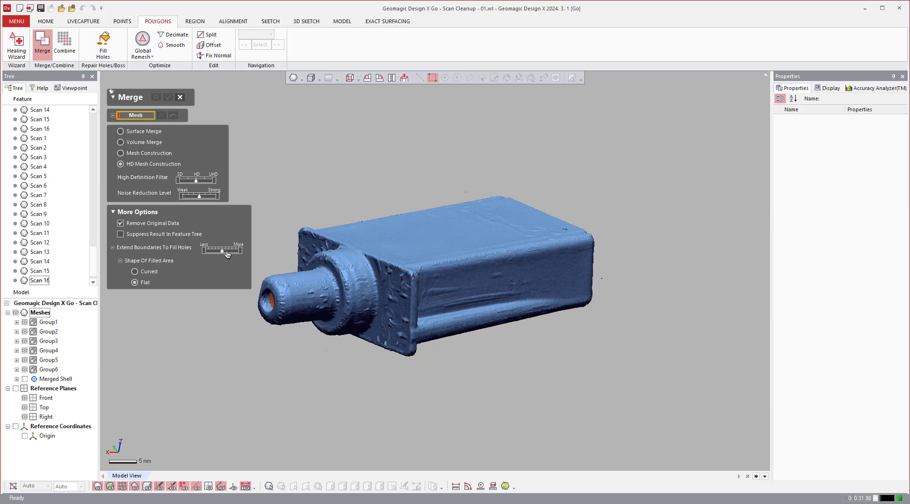
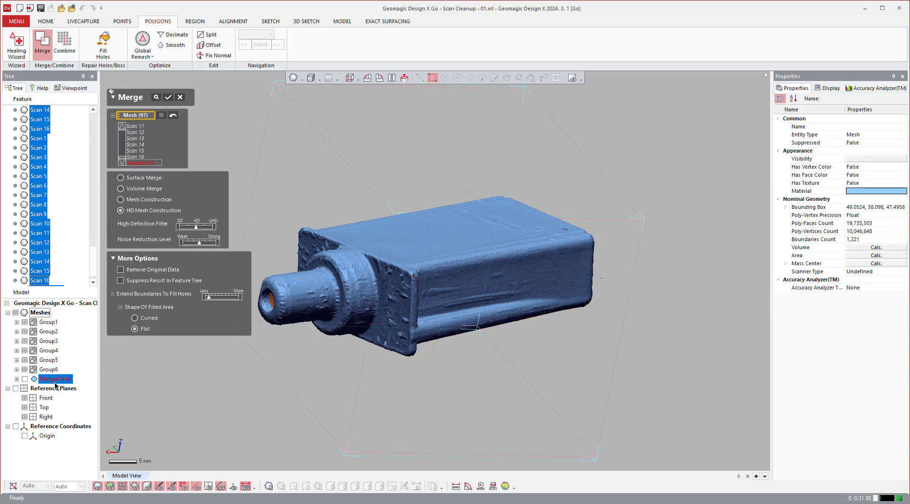
# Remove the earlier merged shell from the Merge selection and merge the scan meshes with HD Mesh Construction, keeping the original data.
pyautogui.click(148, 164)
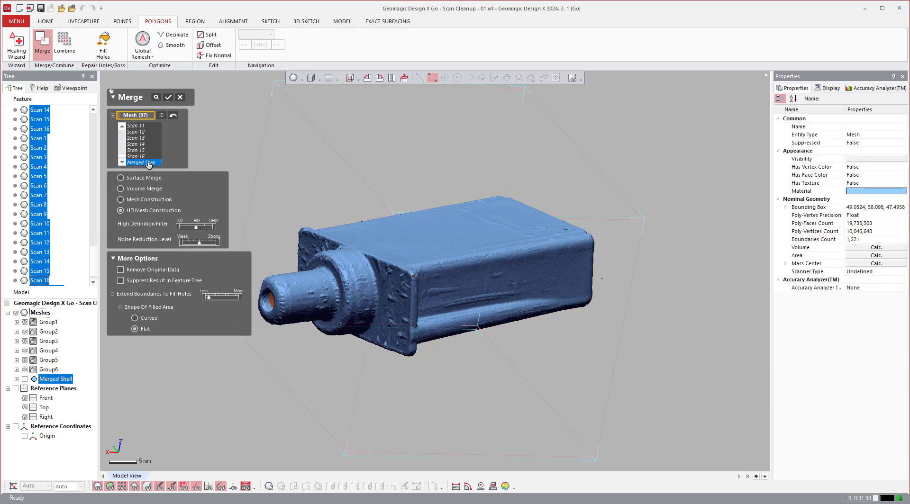
pyautogui.press('Delete')
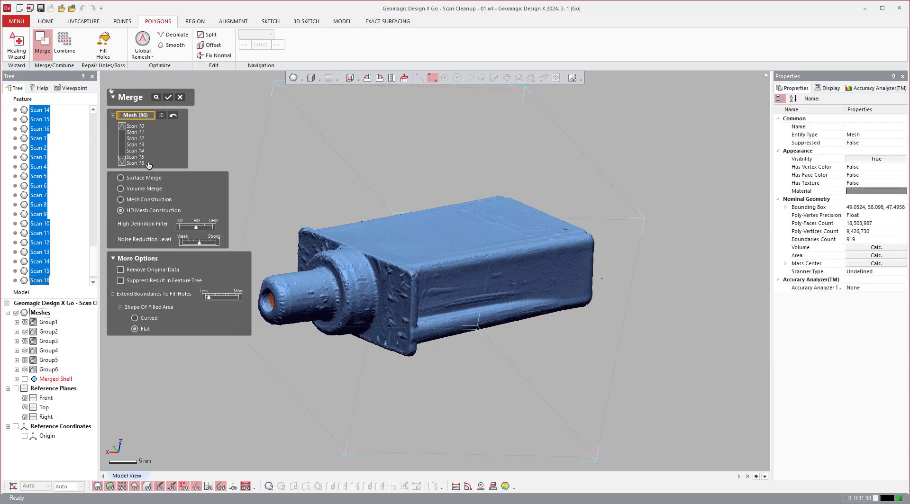
pyautogui.click(168, 97)
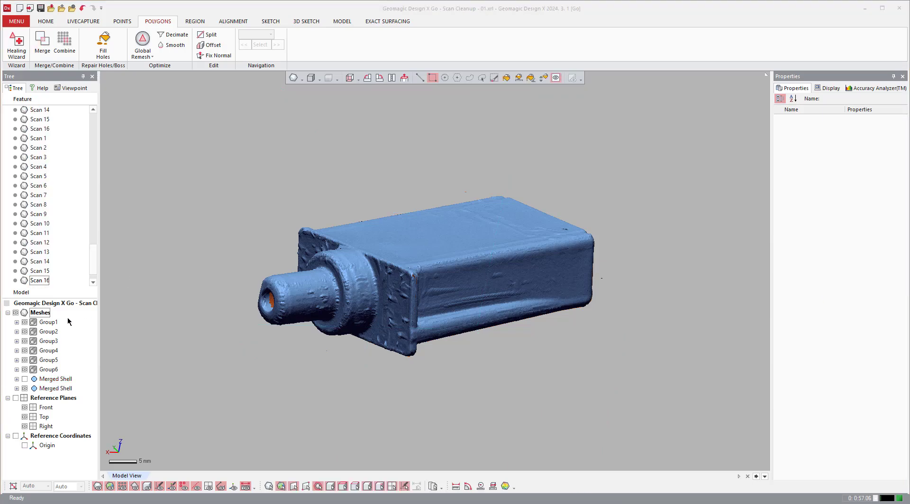
# Hide Group1 to Group6 and examine the HD-constructed merged shell around the connector, plate and housing sides.
pyautogui.moveTo(24, 323); pyautogui.dragTo(23, 366)
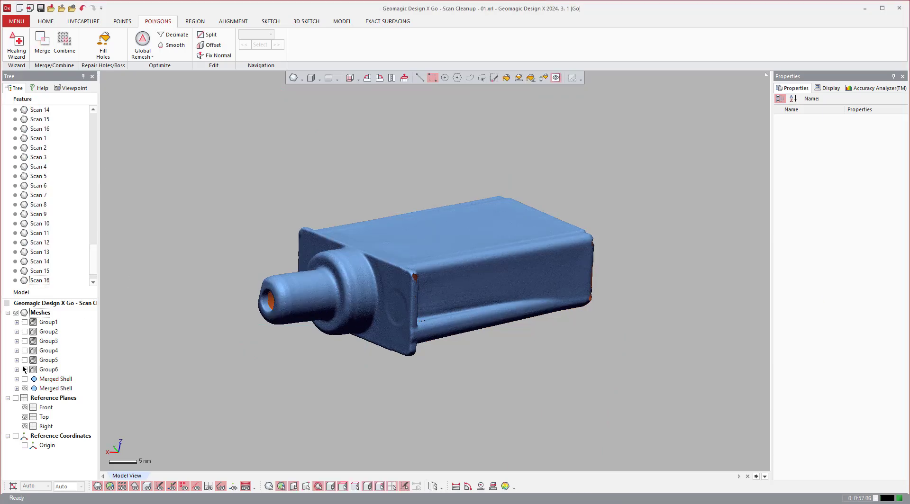
pyautogui.moveTo(430, 324); pyautogui.dragTo(275, 271, button='right')
pyautogui.scroll(4, 275, 271)
pyautogui.moveTo(342, 301); pyautogui.dragTo(339, 258, button='right')
pyautogui.scroll(-3, 426, 266)
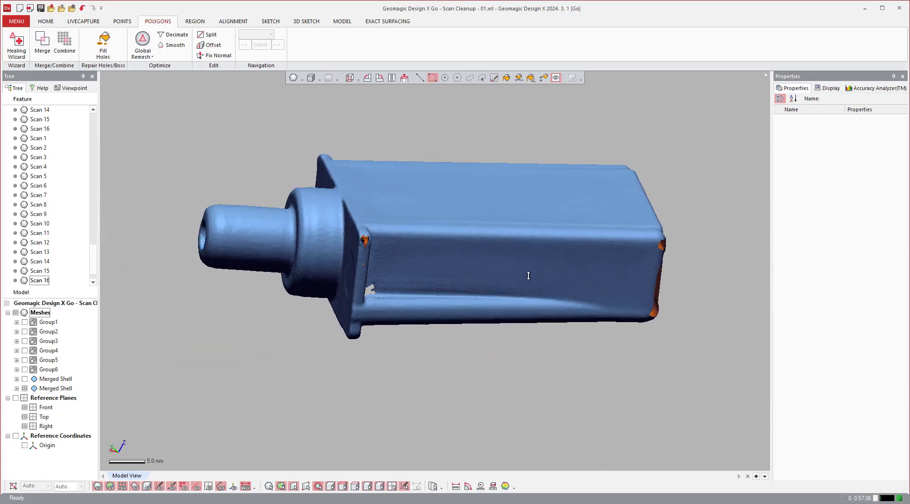
pyautogui.moveTo(527, 266)
pyautogui.mouseDown(button='right')
pyautogui.moveTo(587, 256)
pyautogui.moveTo(422, 235)
pyautogui.moveTo(429, 232)
pyautogui.mouseUp(button='right')
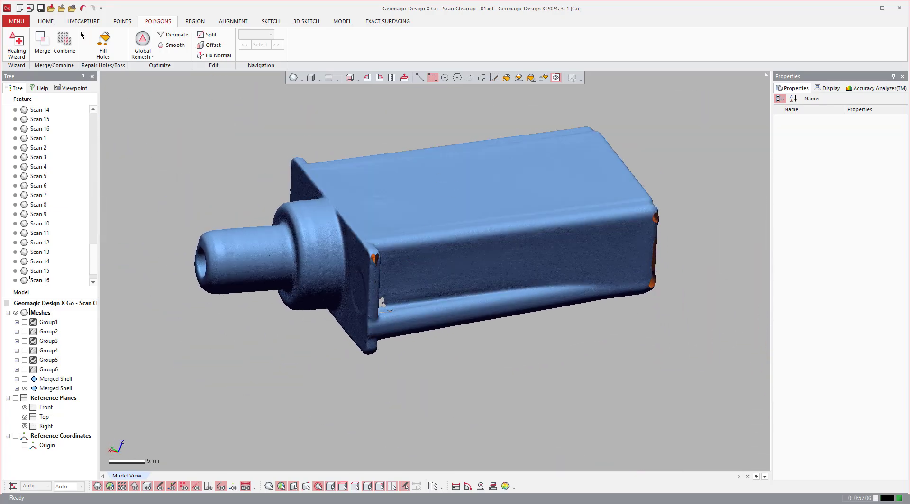
pyautogui.click(19, 47)
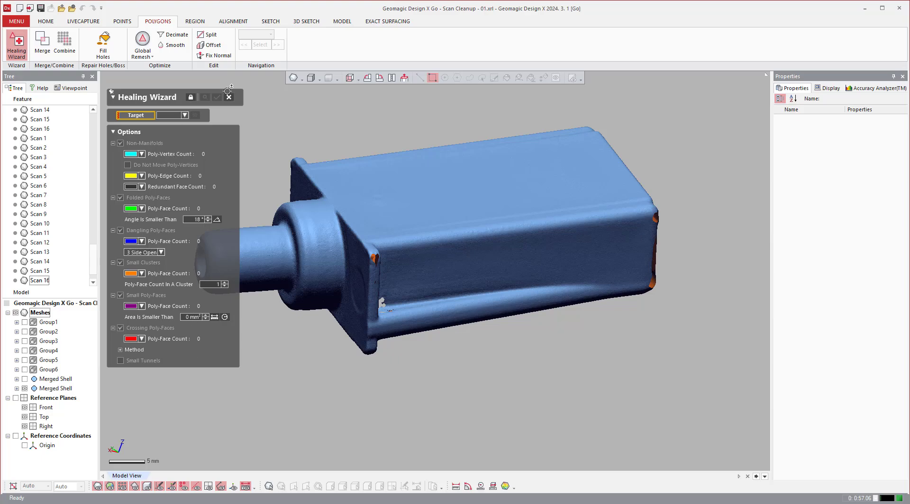
pyautogui.click(188, 115)
pyautogui.scroll(-5, 182, 213)
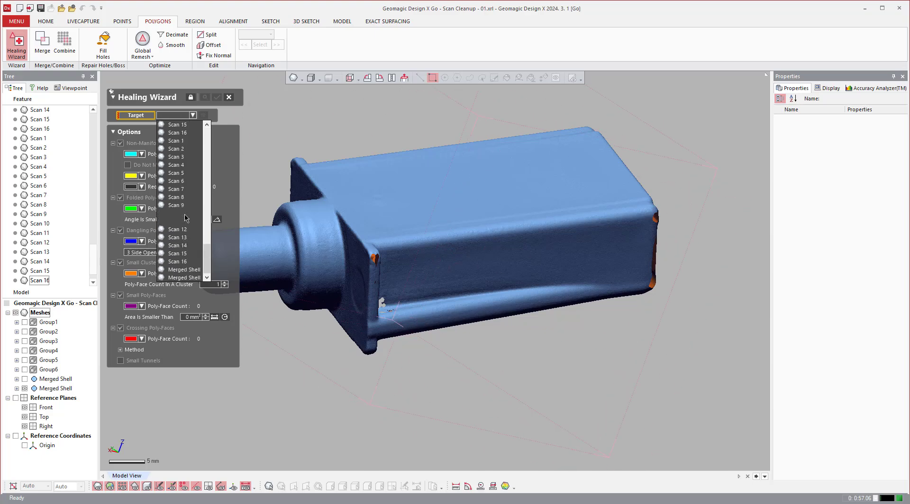
pyautogui.click(185, 278)
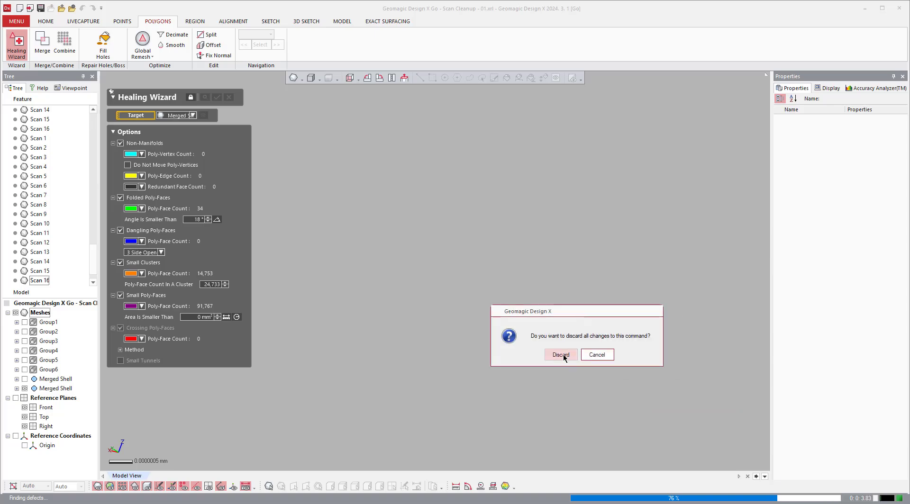
pyautogui.click(597, 354)
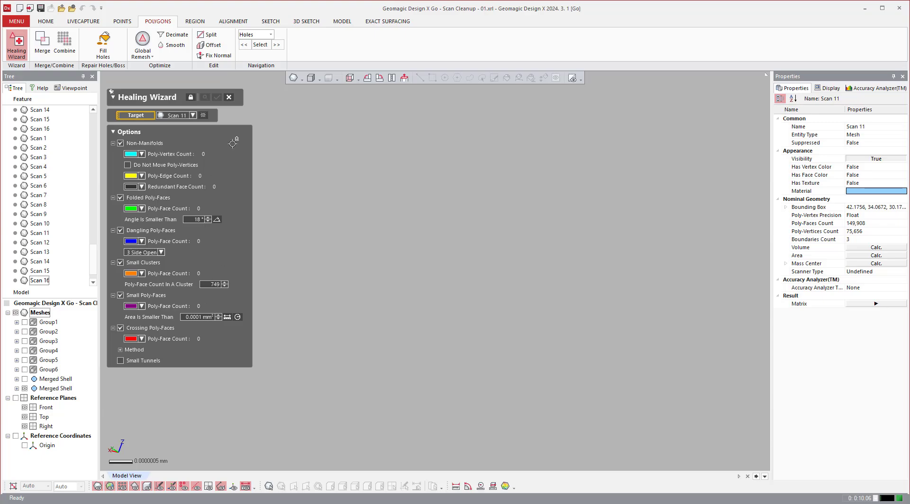
pyautogui.click(228, 96)
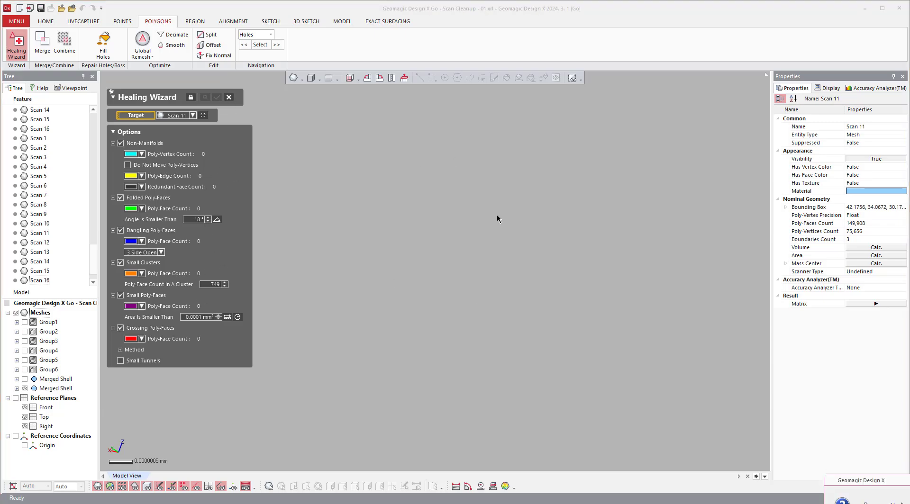
pyautogui.click(499, 294)
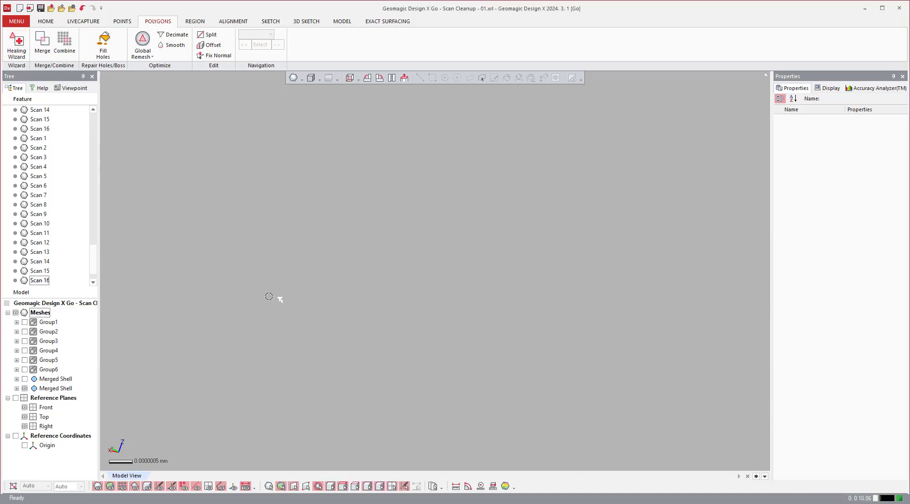
# Repair the HD-constructed merged shell with the Healing Wizard, keeping the detected defect options.
pyautogui.click(17, 47)
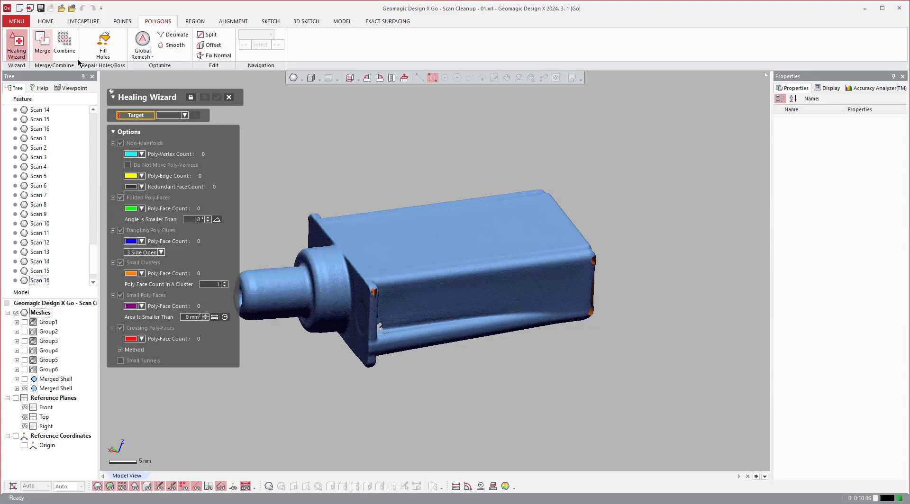
pyautogui.click(184, 116)
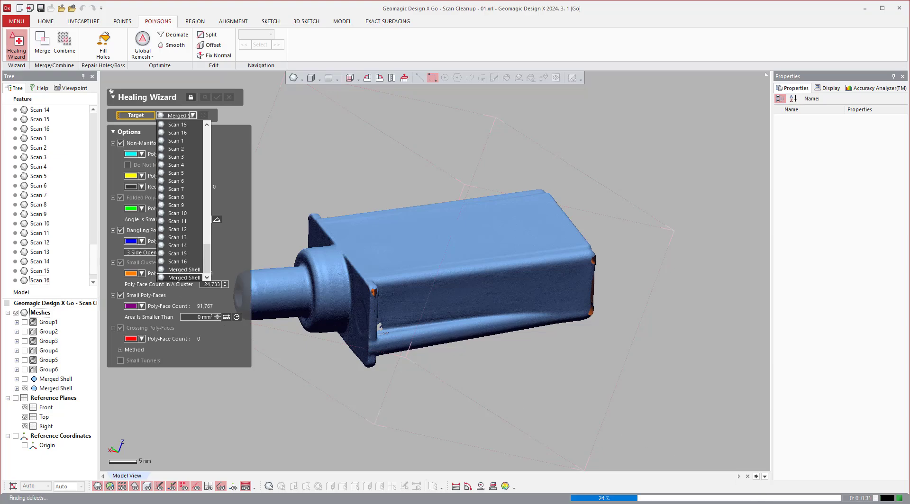
pyautogui.click(184, 278)
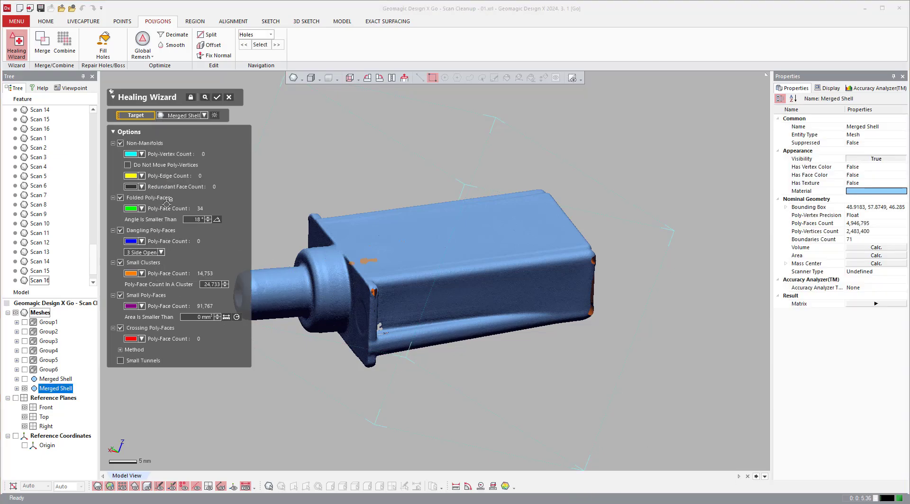
pyautogui.click(217, 97)
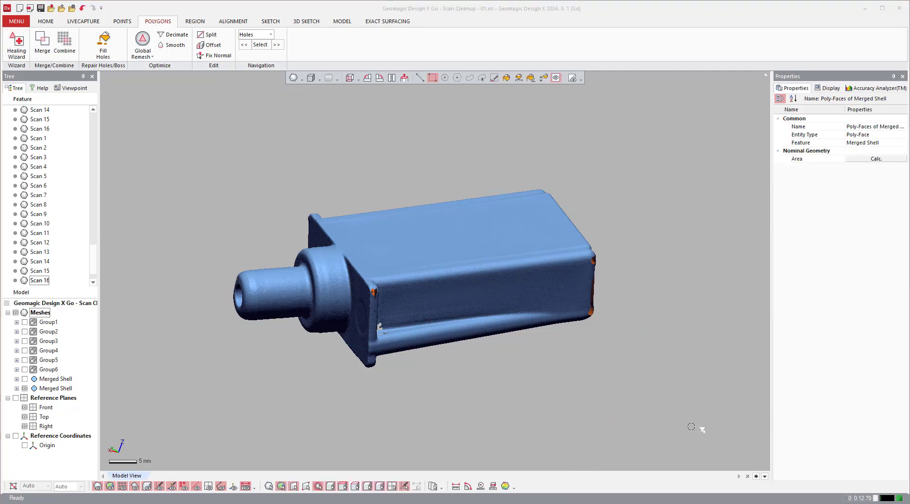
pyautogui.click(698, 427)
# Fill the two holes along the side of the raised rib inside the housing of the HD-constructed shell with Fill Holes.
pyautogui.scroll(5, 380, 311)
pyautogui.moveTo(440, 316)
pyautogui.mouseDown(button='right')
pyautogui.moveTo(422, 219)
pyautogui.moveTo(445, 128)
pyautogui.moveTo(538, 37)
pyautogui.moveTo(514, 24)
pyautogui.mouseUp(button='right')
pyautogui.moveTo(463, 198); pyautogui.dragTo(415, 242, button='right')
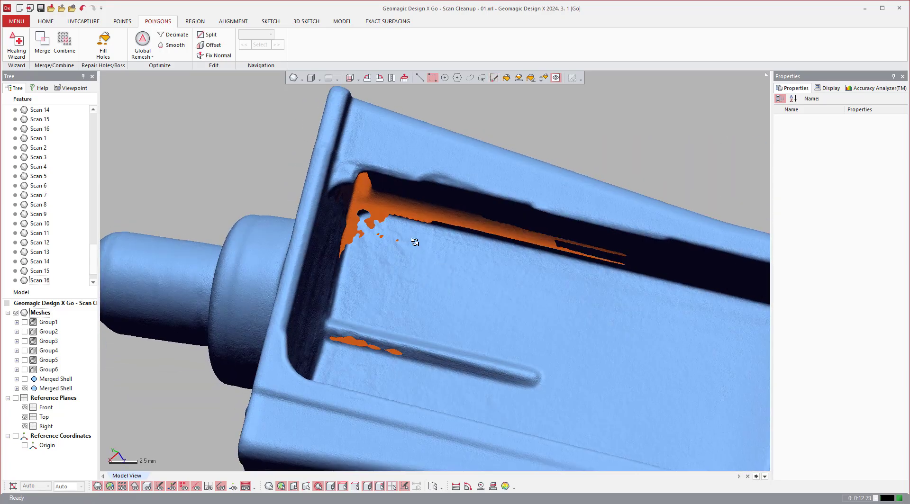
pyautogui.click(103, 42)
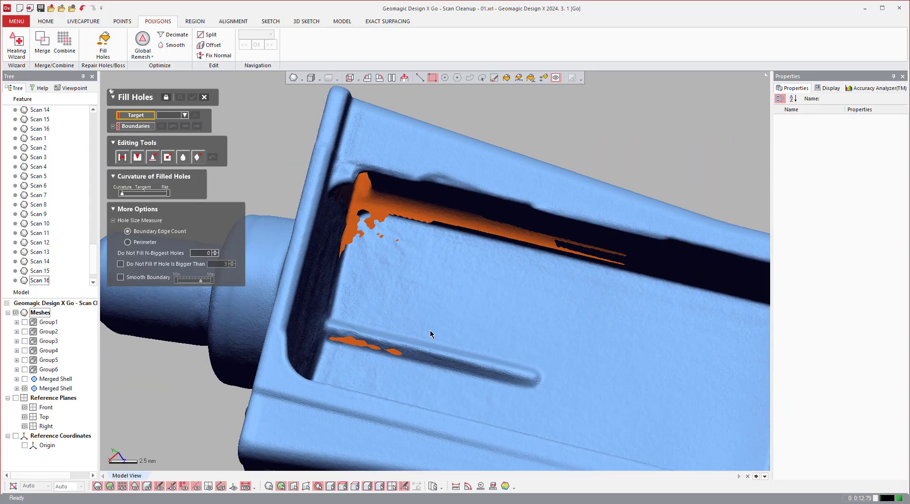
pyautogui.scroll(5, 357, 368)
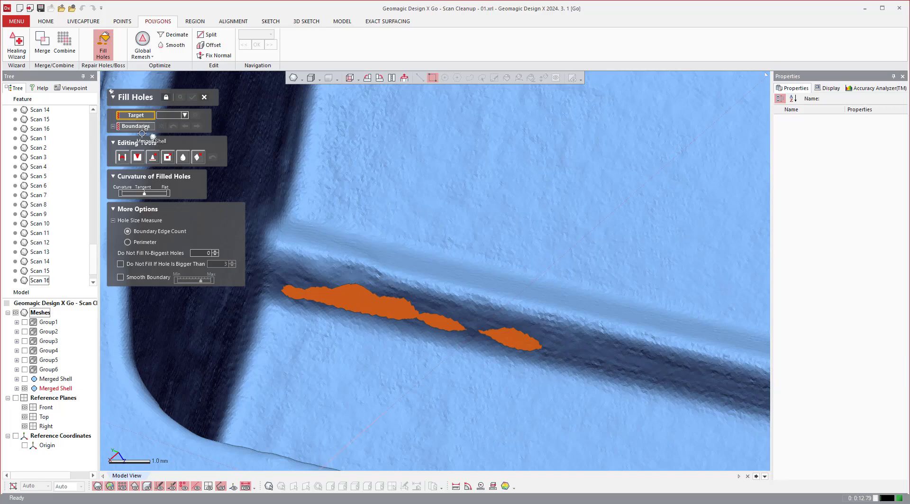
pyautogui.click(184, 116)
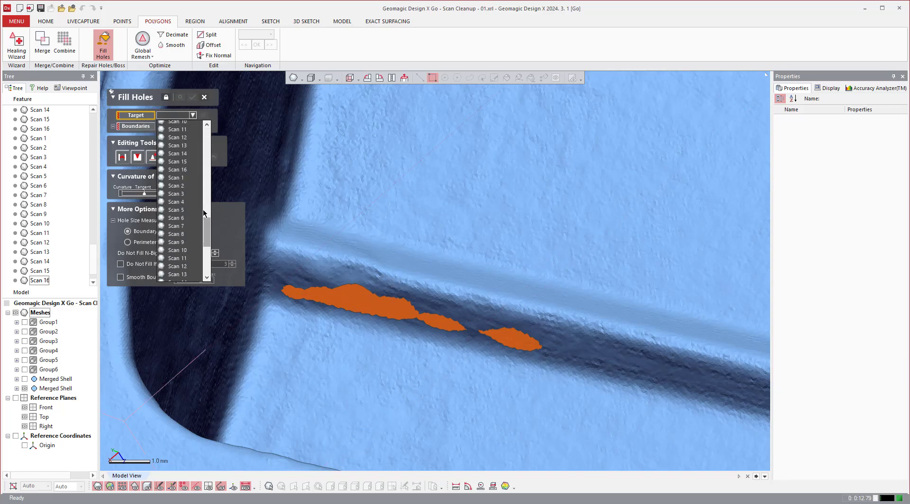
pyautogui.scroll(-2, 182, 228)
pyautogui.click(182, 276)
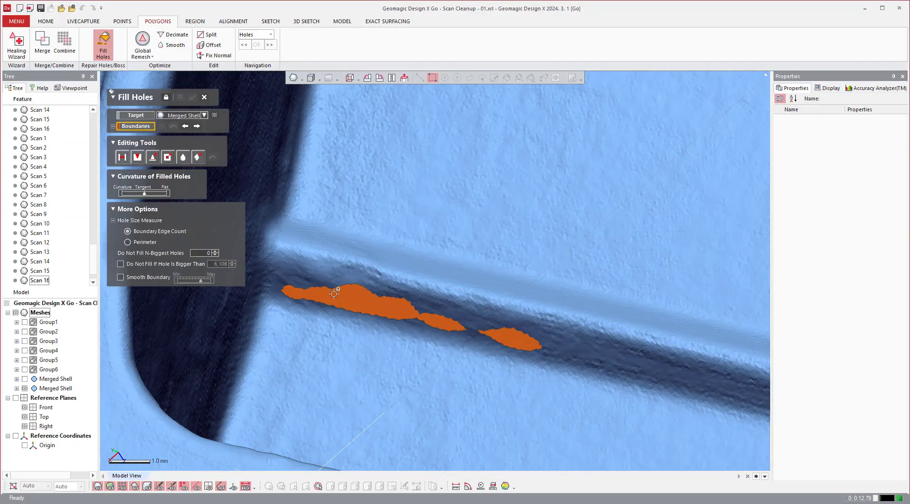
pyautogui.click(385, 298)
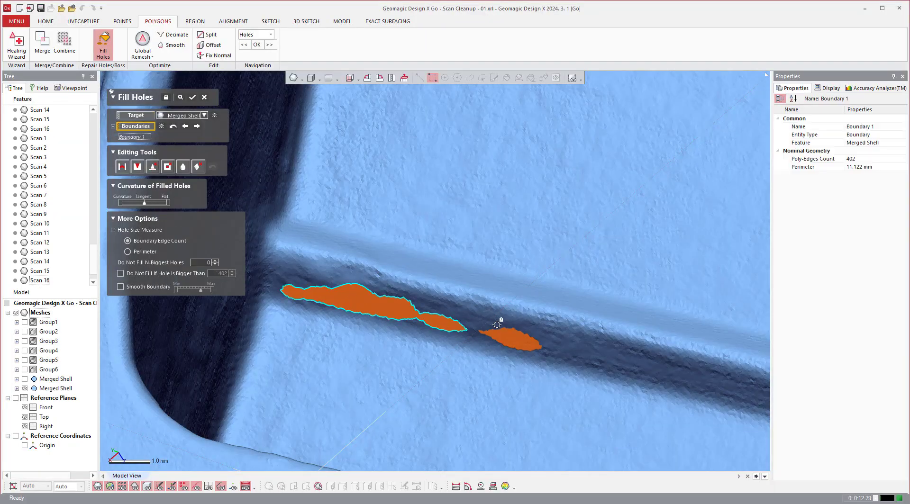
pyautogui.click(496, 325)
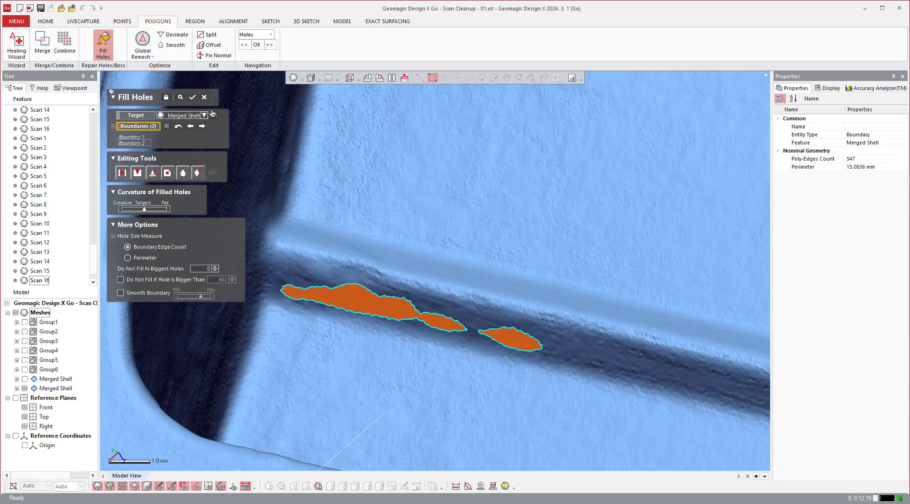
pyautogui.click(193, 97)
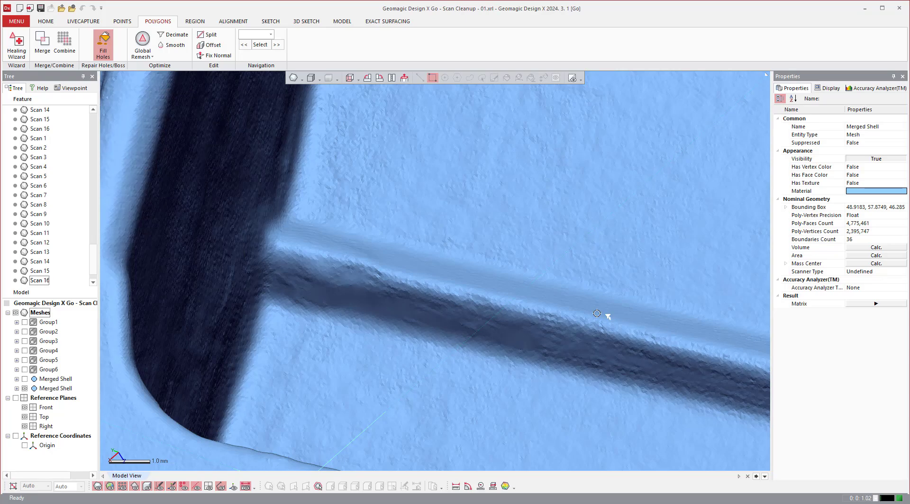
pyautogui.scroll(-10, 612, 303)
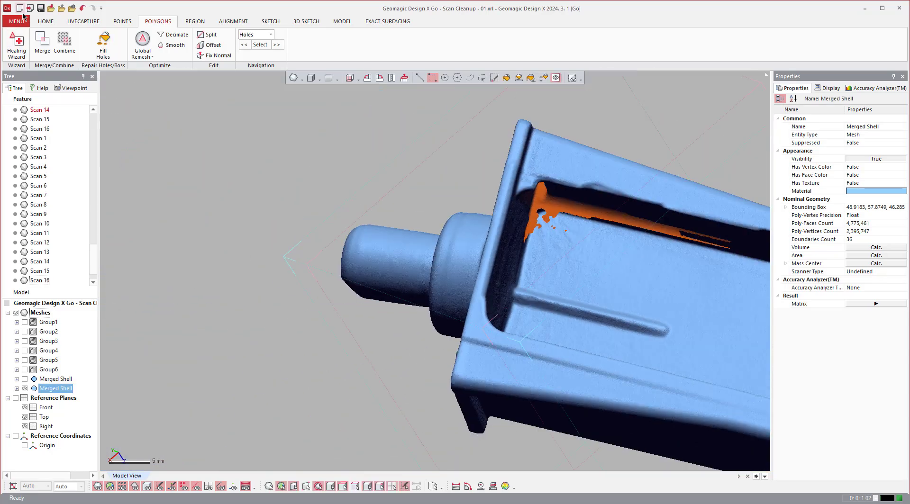
# Save the model as a new file named Geomagic Design X Go - Scan Cleanup - 02.xrl.
pyautogui.click(17, 22)
pyautogui.moveTo(28, 33)
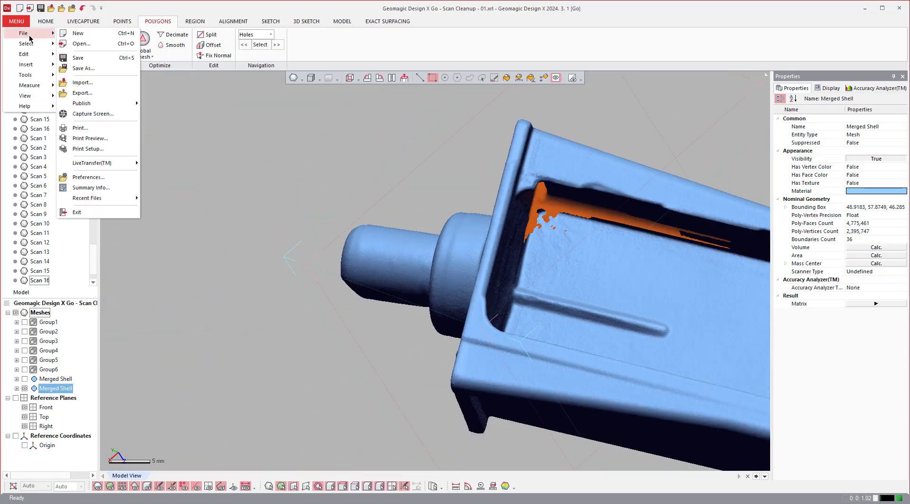
pyautogui.click(83, 68)
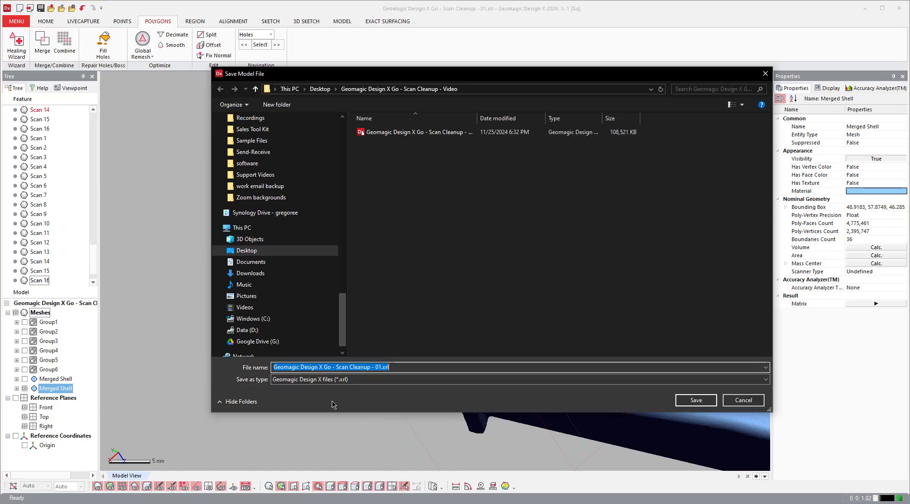
pyautogui.click(381, 367)
pyautogui.press('Delete')
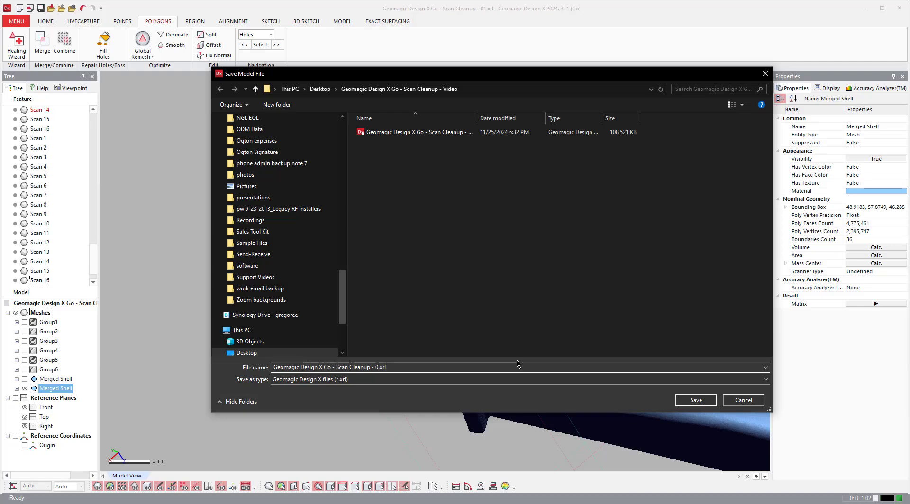
pyautogui.write('2')
pyautogui.click(697, 401)
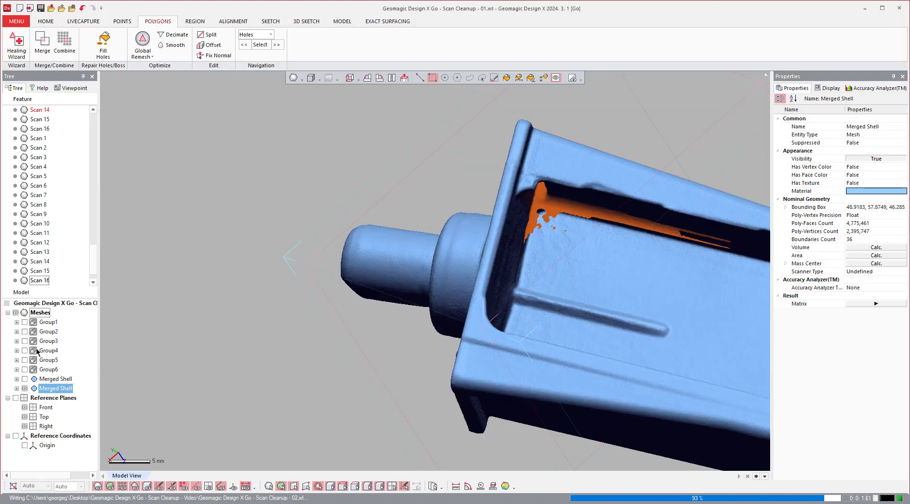
# Delete Group1 to Group6 and the first merged shell, keeping only the healed HD-constructed shell.
pyautogui.click(55, 324)
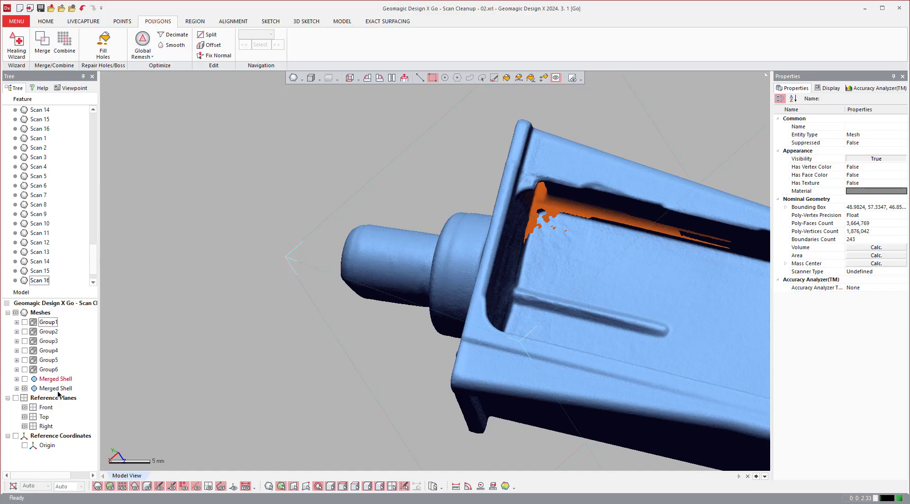
pyautogui.click(49, 380)
pyautogui.rightClick(49, 380)
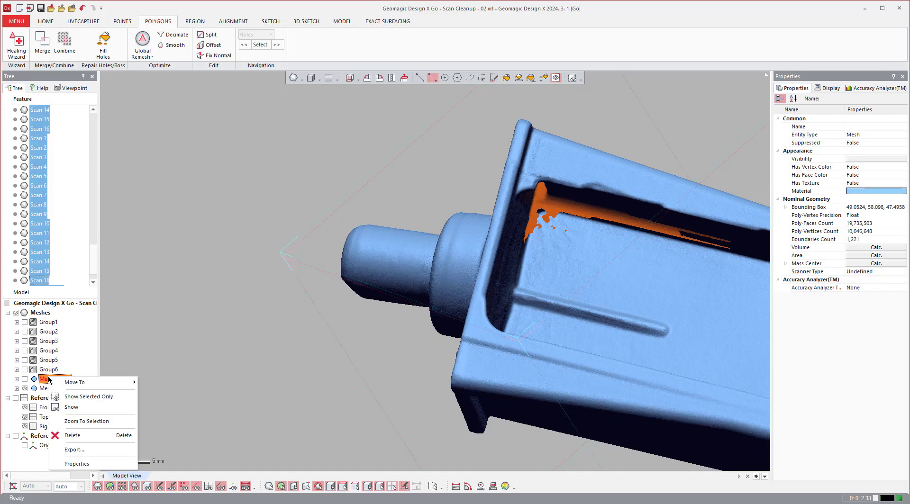
pyautogui.click(67, 435)
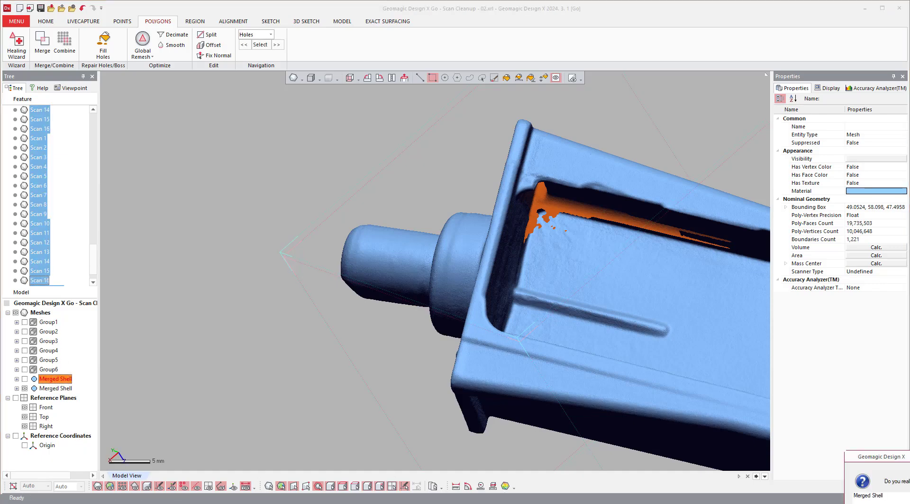
pyautogui.click(399, 349)
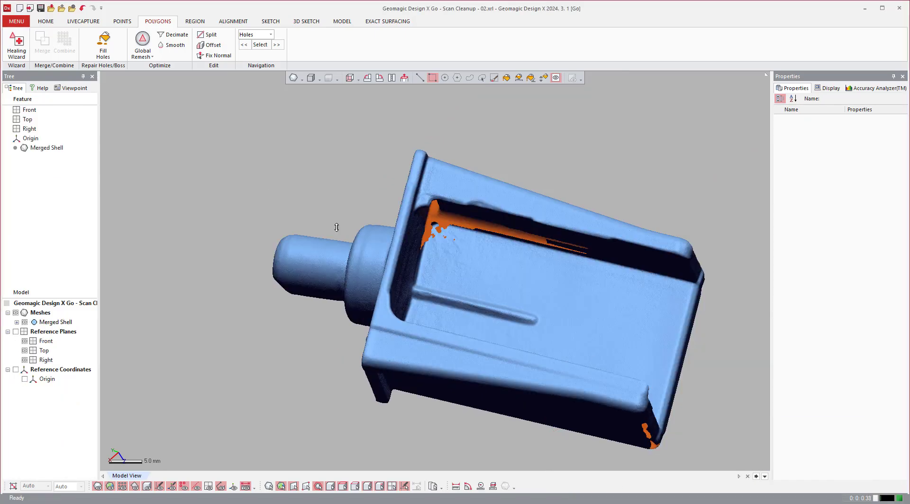
pyautogui.scroll(-4, 337, 227)
pyautogui.scroll(3, 421, 243)
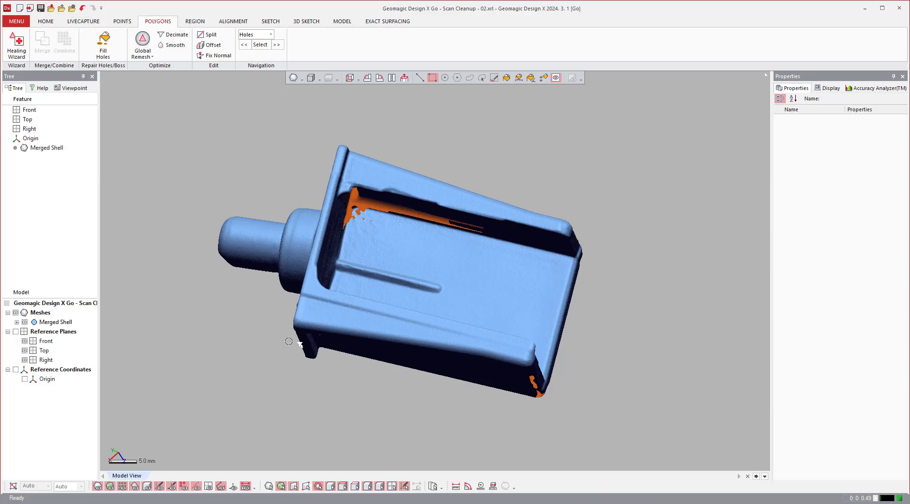
pyautogui.moveTo(392, 382); pyautogui.dragTo(334, 276, button='right')
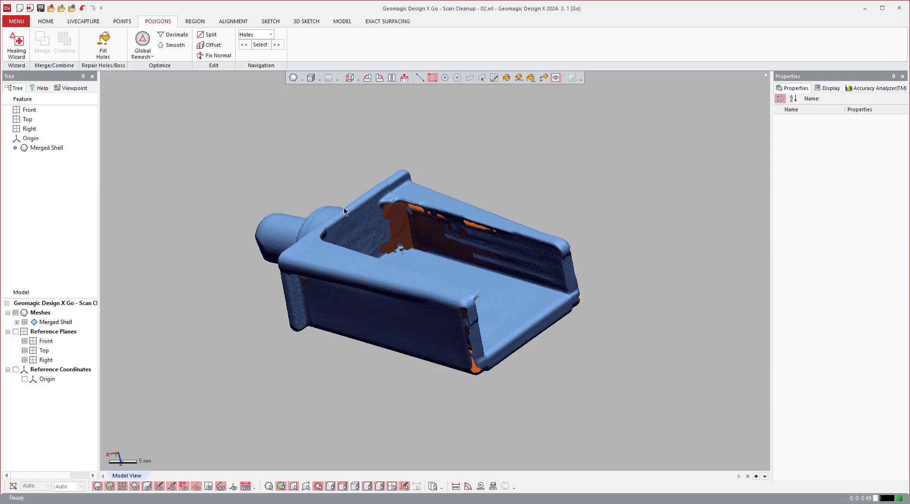
# Fill the long ragged hole and its small neighbouring hole just below the rim on the shell's inner side wall with Fill Holes.
pyautogui.scroll(3, 449, 222)
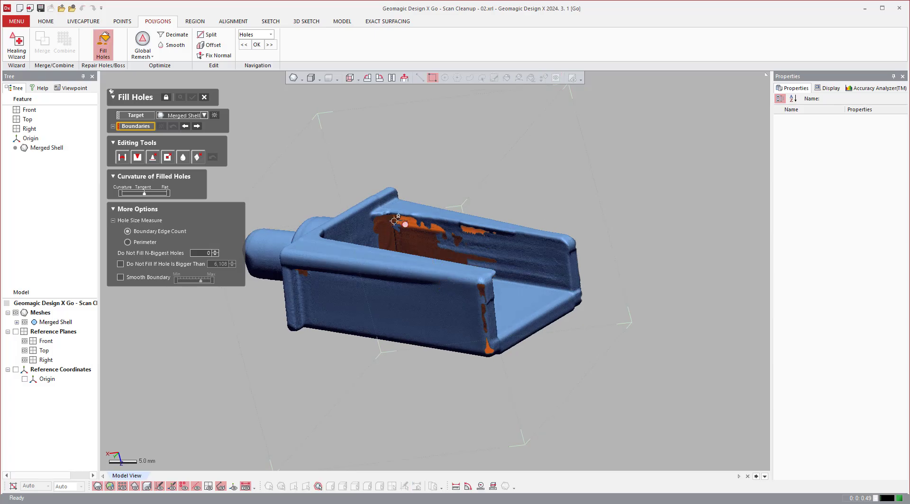
pyautogui.scroll(4, 454, 221)
pyautogui.click(699, 290)
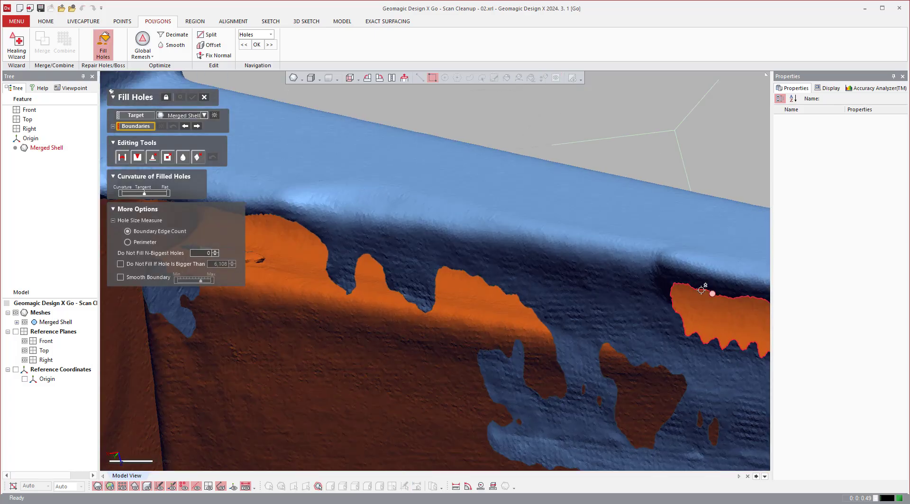
pyautogui.scroll(-3, 574, 284)
pyautogui.scroll(-2, 429, 264)
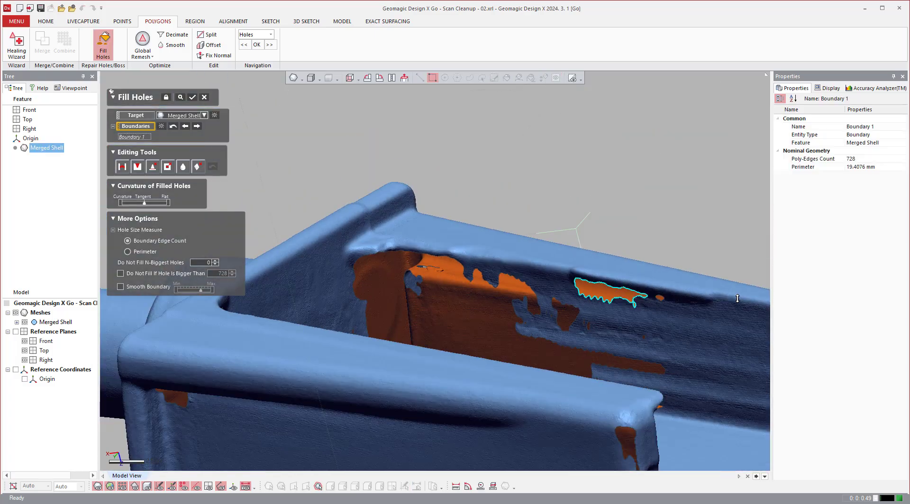
pyautogui.click(660, 297)
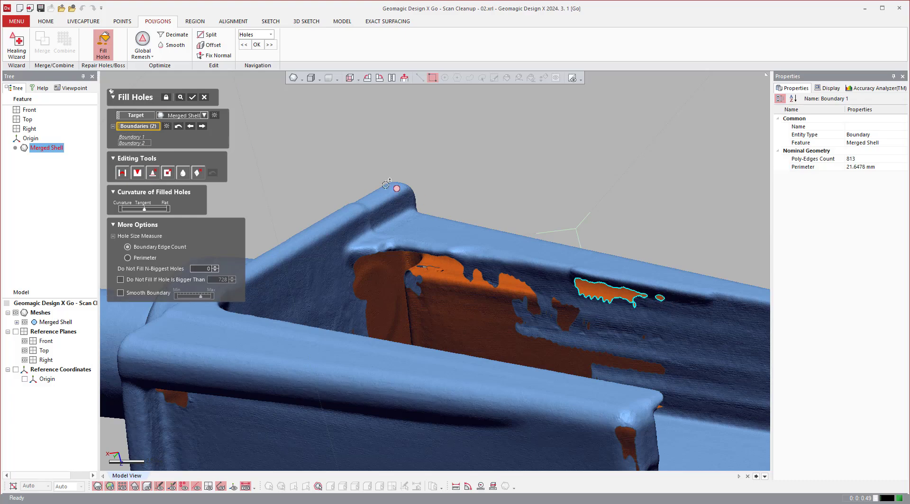
pyautogui.click(192, 98)
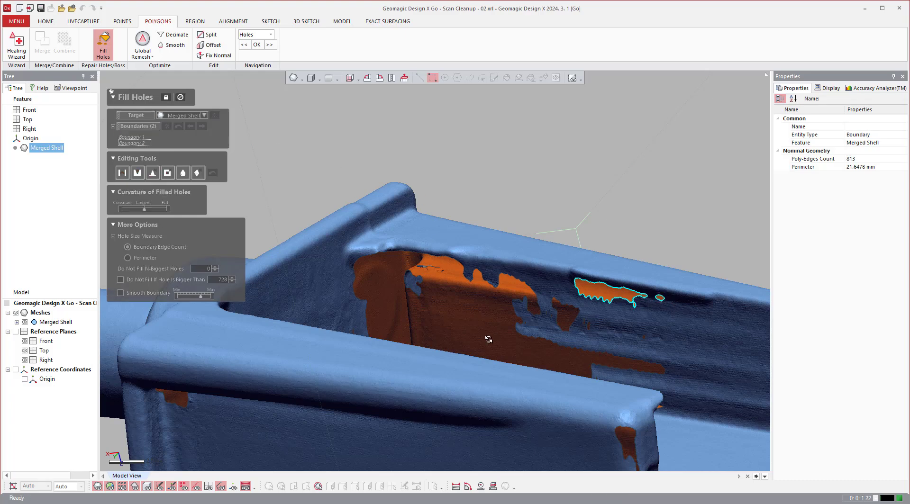
# Reopen Fill Holes and fill the curved gulf on the upper edge of the large hole in the inner side wall.
pyautogui.scroll(-3, 513, 345)
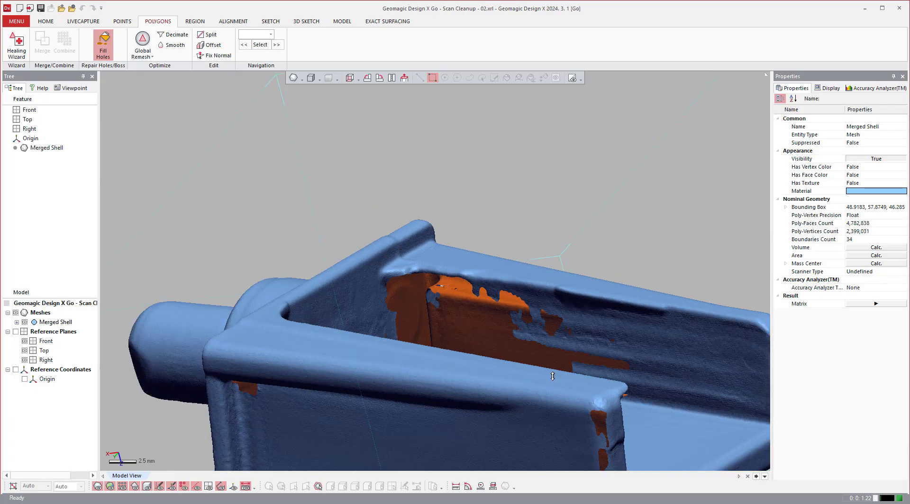
pyautogui.scroll(4, 575, 319)
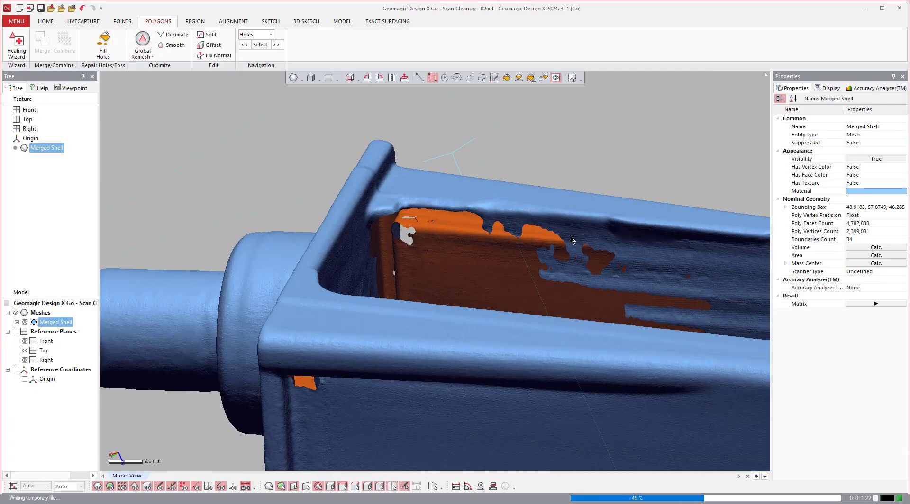
pyautogui.hotkey('ctrl', 'space')
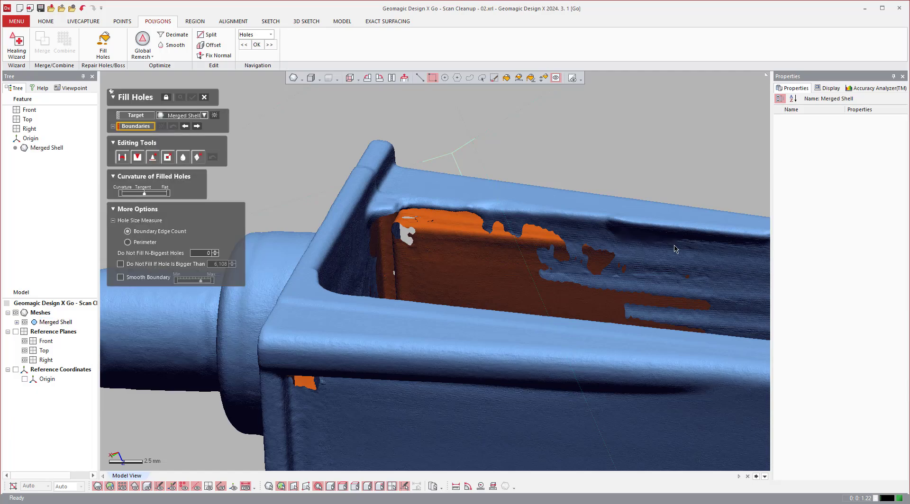
pyautogui.scroll(5, 465, 269)
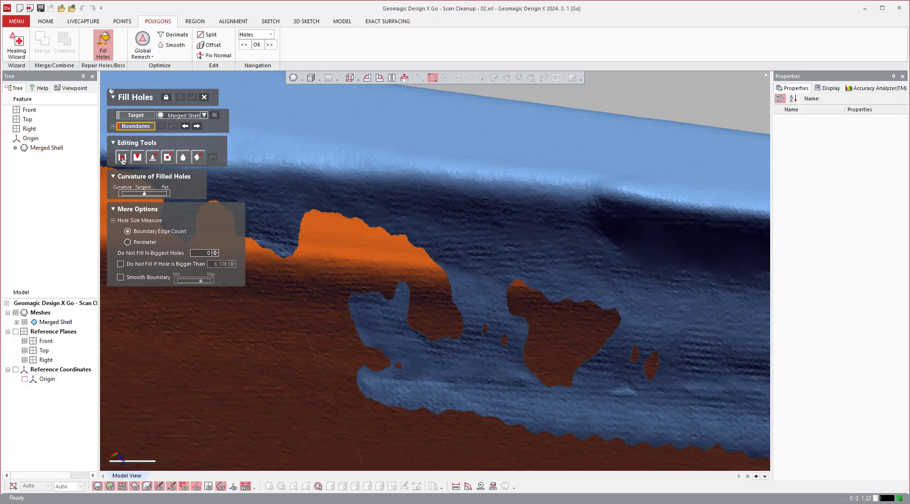
pyautogui.click(137, 157)
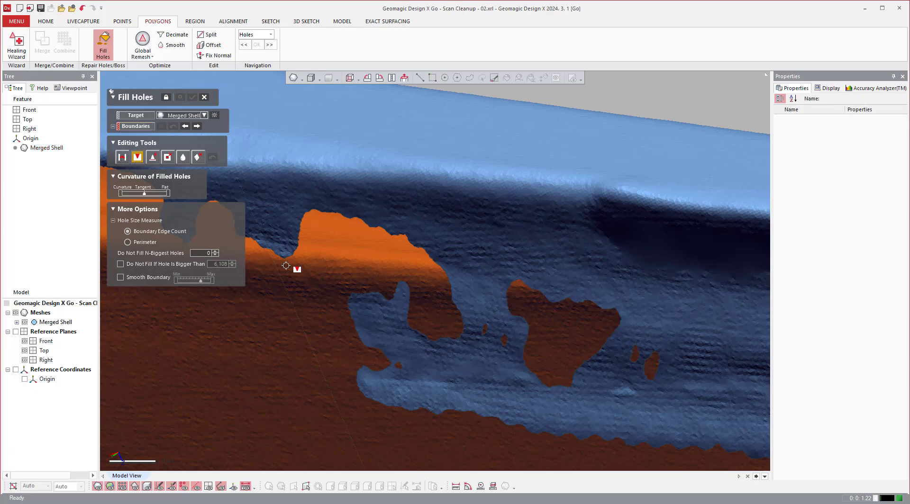
pyautogui.click(284, 258)
pyautogui.click(348, 300)
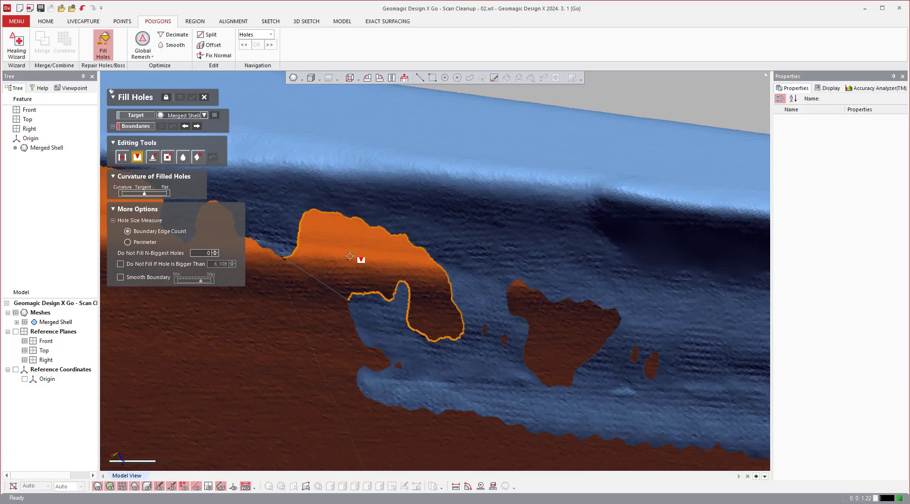
pyautogui.click(374, 279)
# Bridge the upper edge of the mesh tongue to the upper edge of the large side-wall hole.
pyautogui.moveTo(515, 263); pyautogui.dragTo(506, 236, button='right')
pyautogui.scroll(6, 564, 376)
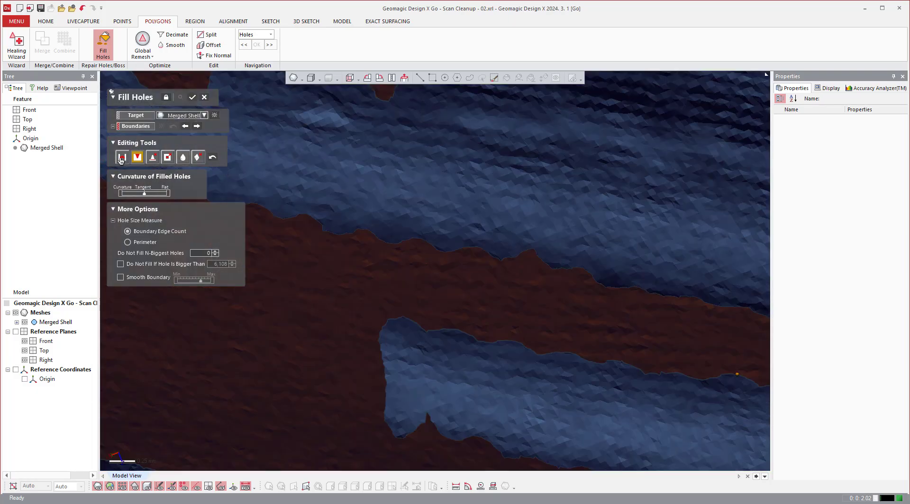
pyautogui.click(121, 158)
pyautogui.click(491, 339)
pyautogui.click(498, 340)
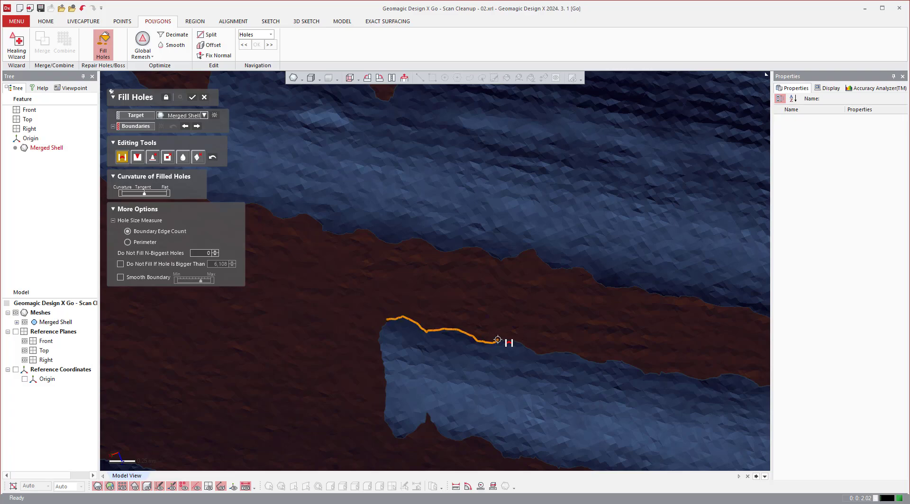
pyautogui.click(375, 234)
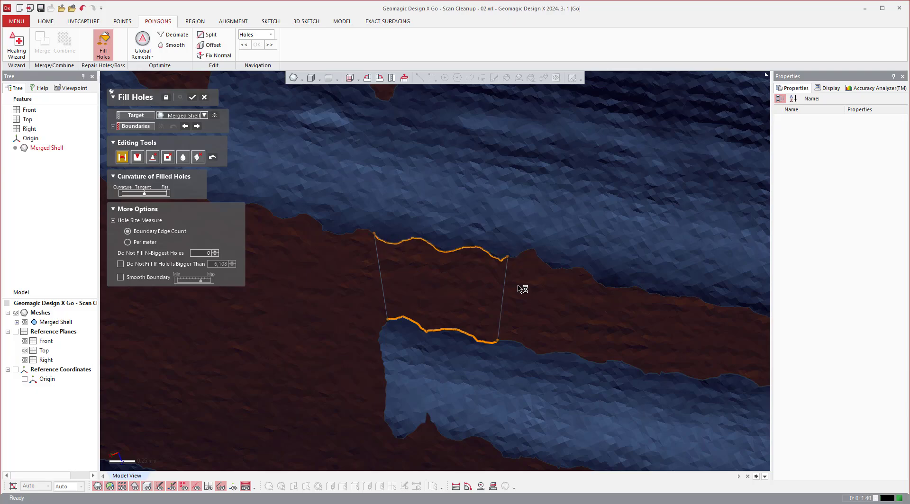
# Bridge the lower edge of the mesh tongue to the lower edge of the large side-wall hole.
pyautogui.scroll(-5, 425, 256)
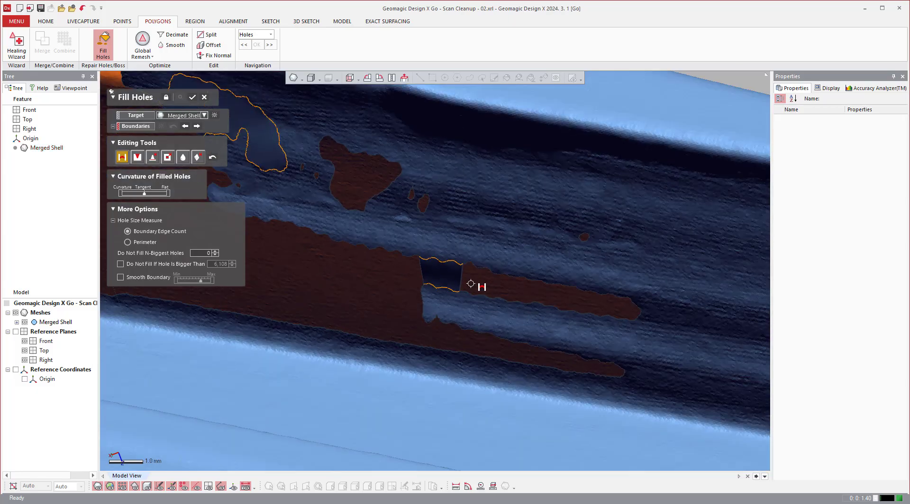
pyautogui.scroll(1, 436, 325)
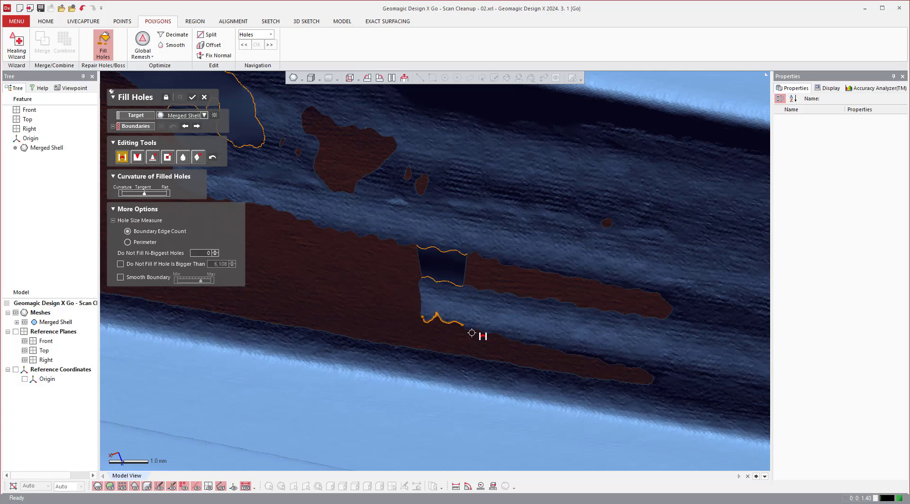
pyautogui.click(417, 348)
pyautogui.click(456, 355)
pyautogui.click(467, 359)
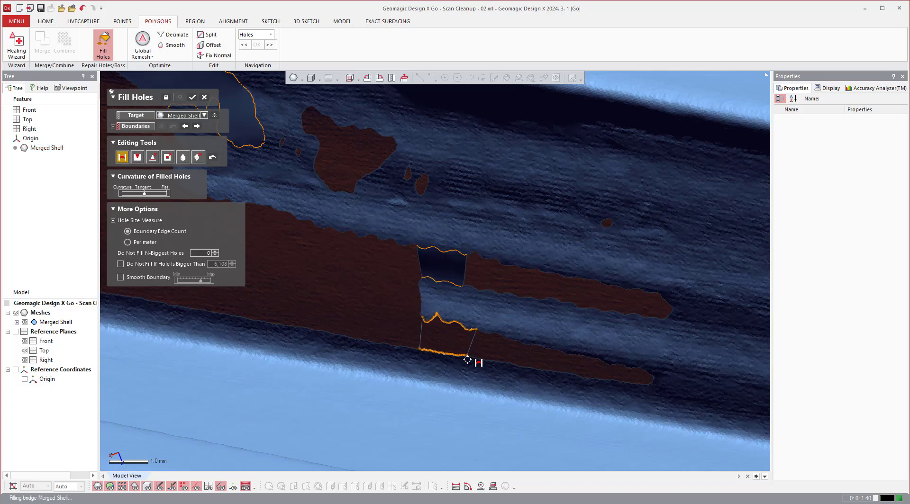
pyautogui.click(540, 363)
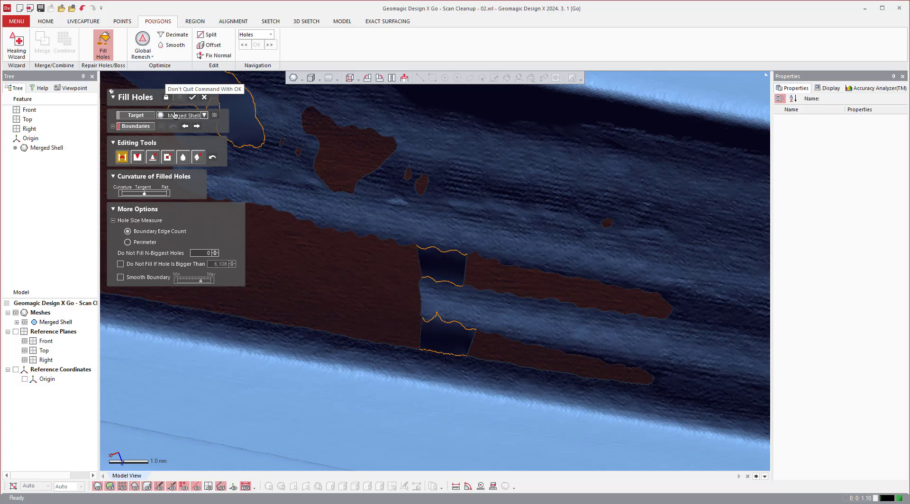
# Keep Fill Holes open after applying, and fill the two long slots beyond the bridges plus the three small holes above them.
pyautogui.click(167, 98)
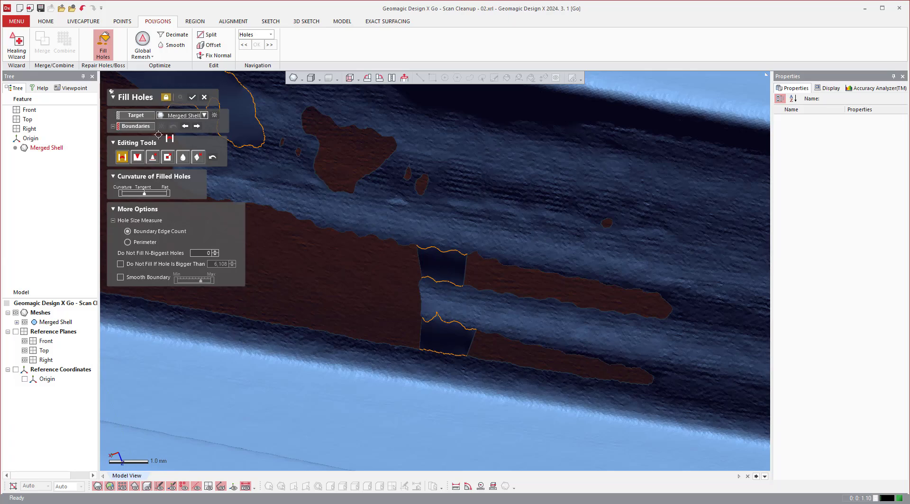
pyautogui.click(148, 124)
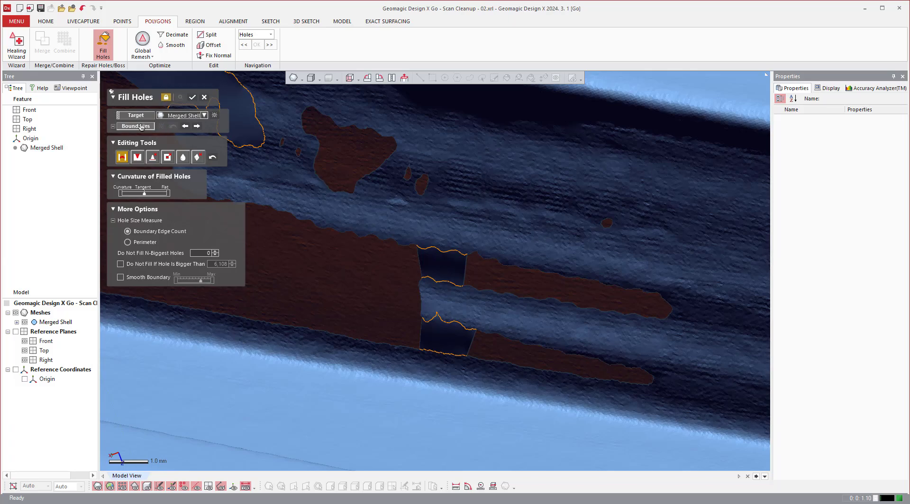
pyautogui.click(514, 265)
pyautogui.click(507, 335)
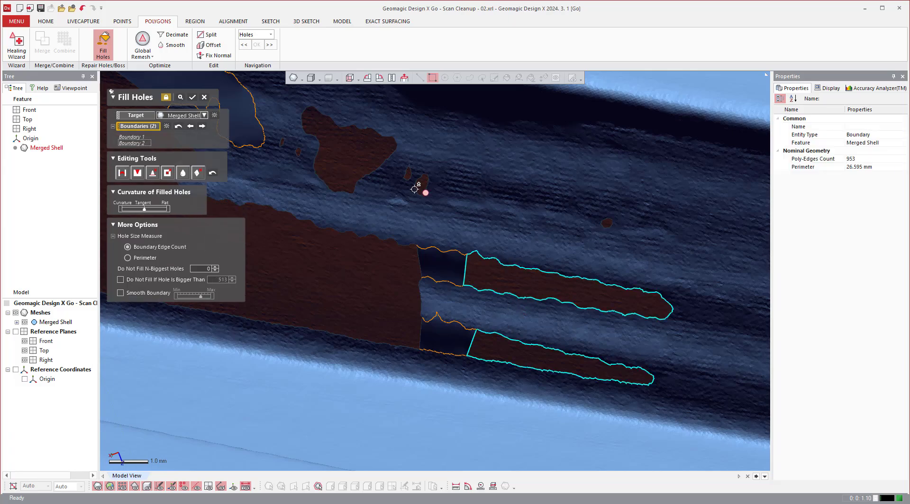
pyautogui.click(421, 185)
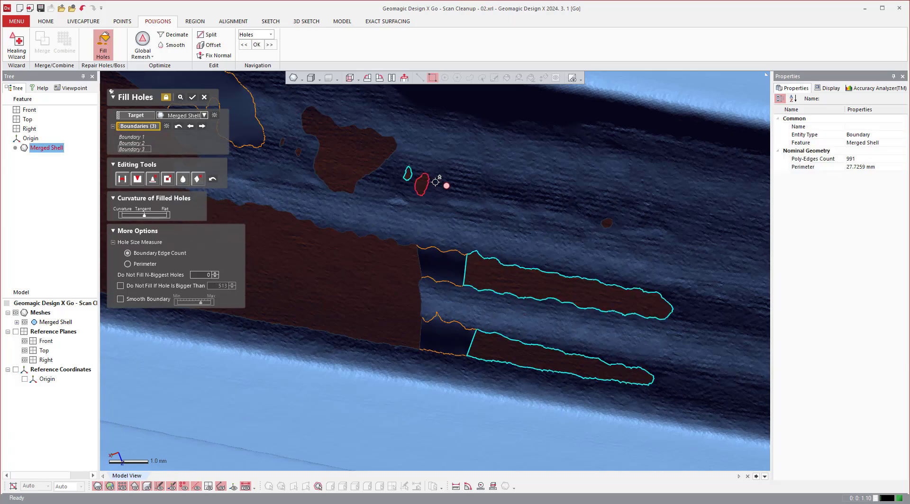
pyautogui.click(408, 174)
pyautogui.click(607, 223)
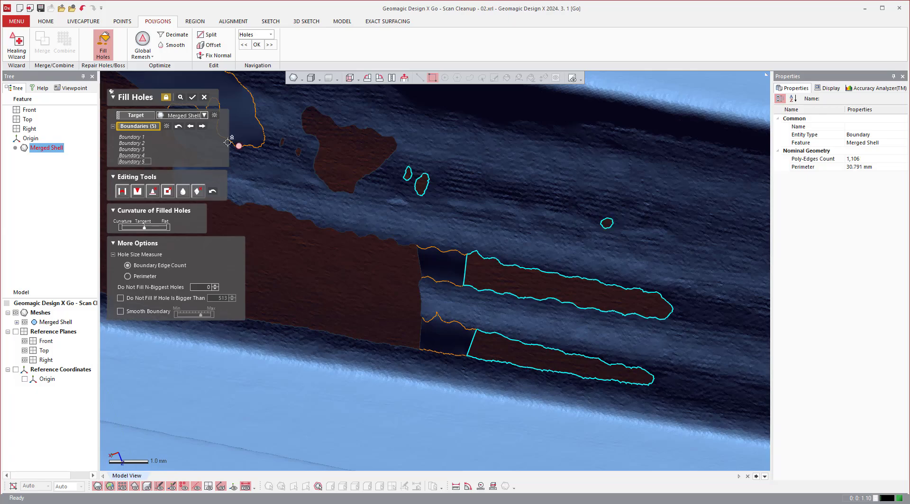
pyautogui.click(192, 97)
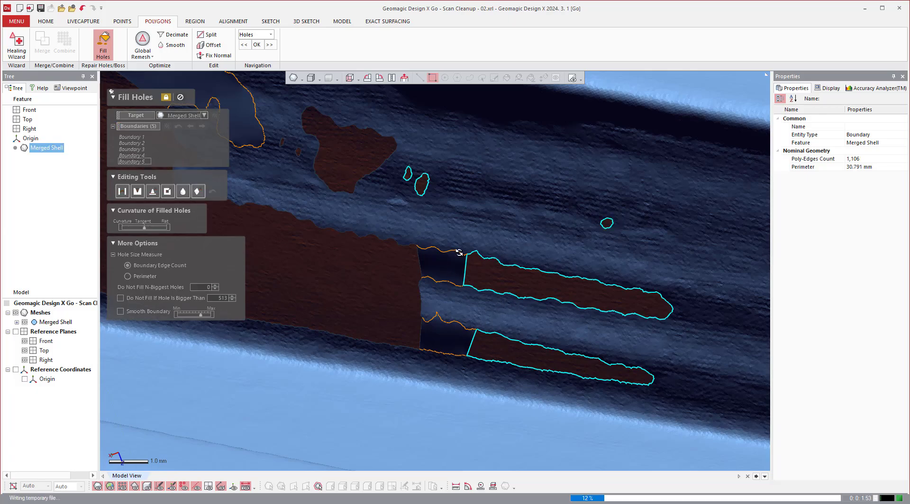
# Fill the irregular larger hole above the bridged area and the two tiny holes beside it.
pyautogui.keyDown('shift'); pyautogui.moveTo(555, 256); pyautogui.dragTo(472, 222, button='right'); pyautogui.keyUp('shift')
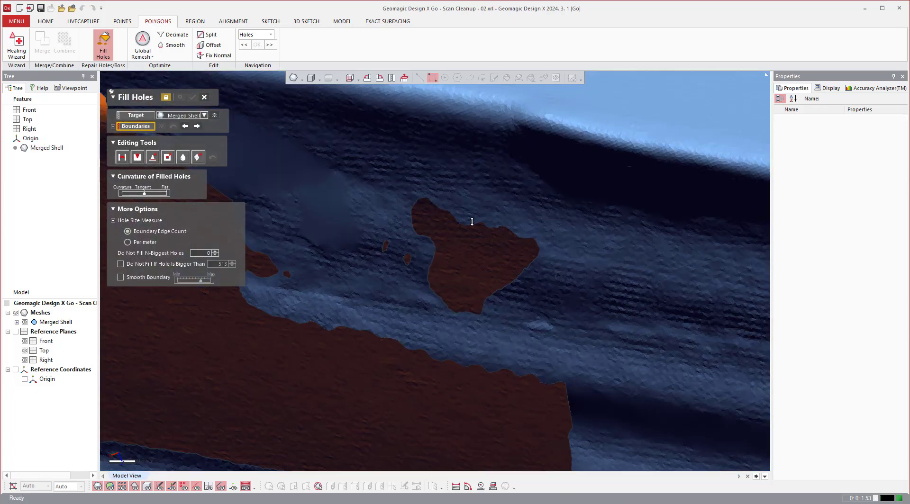
pyautogui.click(382, 247)
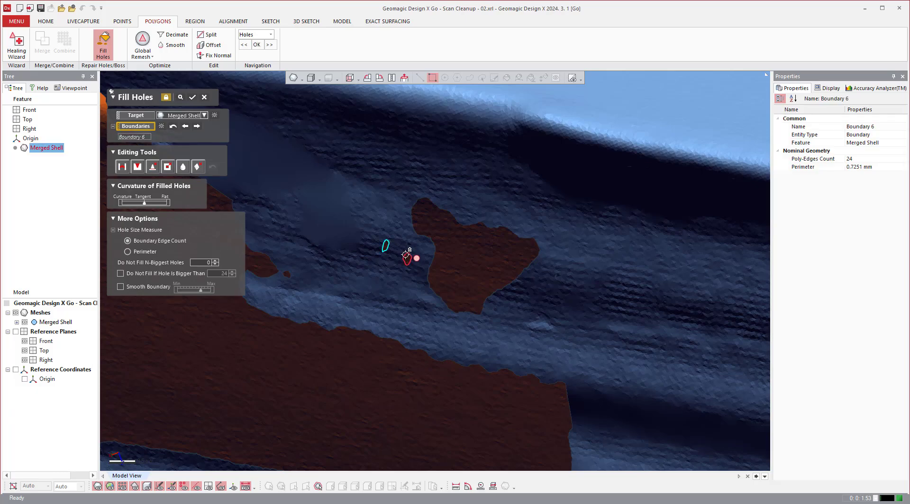
pyautogui.click(407, 254)
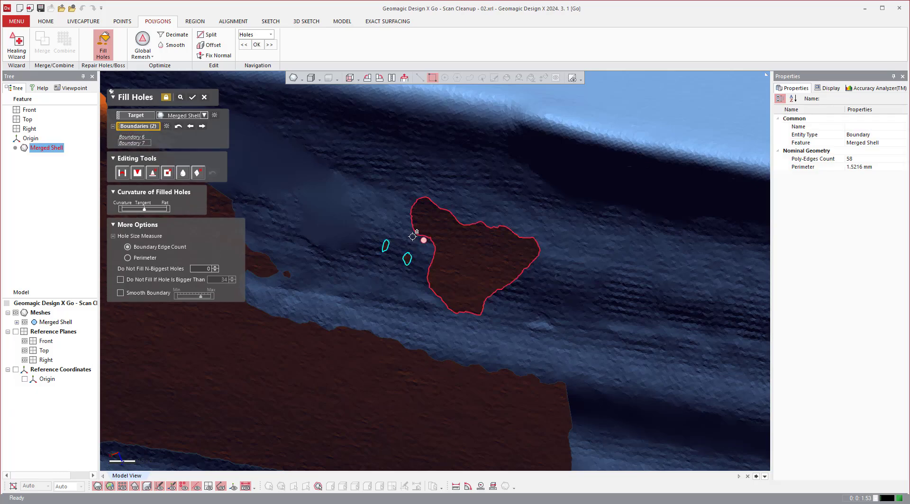
pyautogui.click(421, 236)
pyautogui.click(191, 99)
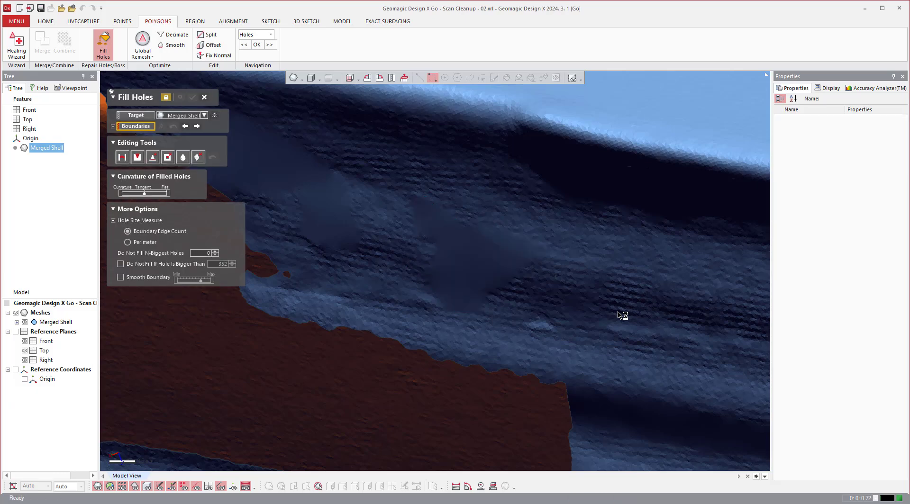
# Fill the small hooked gulf along the floor edge at the inner corner of the housing.
pyautogui.scroll(-5, 620, 315)
pyautogui.moveTo(534, 373); pyautogui.dragTo(513, 439, button='right')
pyautogui.scroll(6, 326, 277)
pyautogui.moveTo(353, 251); pyautogui.dragTo(383, 200, button='right')
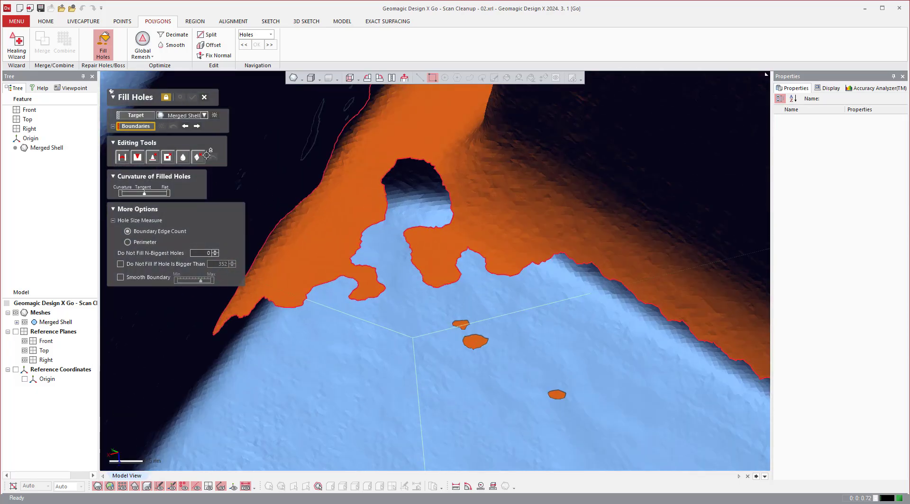
pyautogui.click(137, 157)
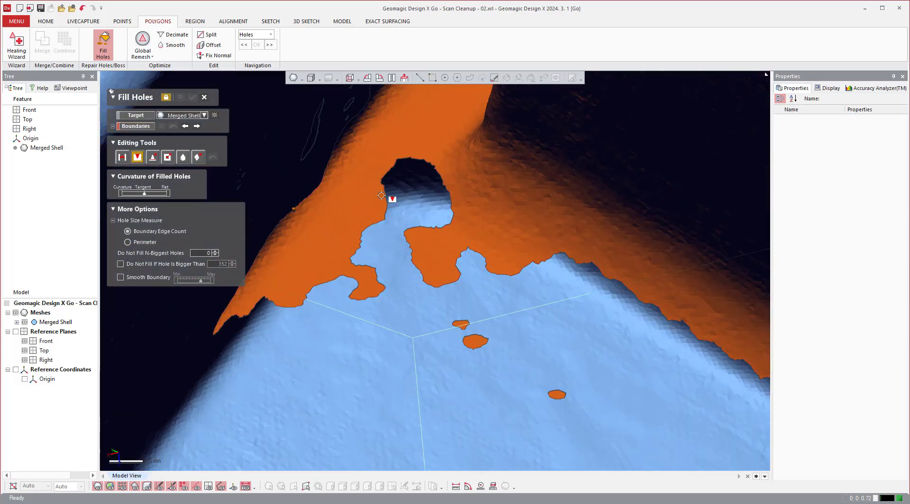
pyautogui.click(341, 270)
pyautogui.click(322, 282)
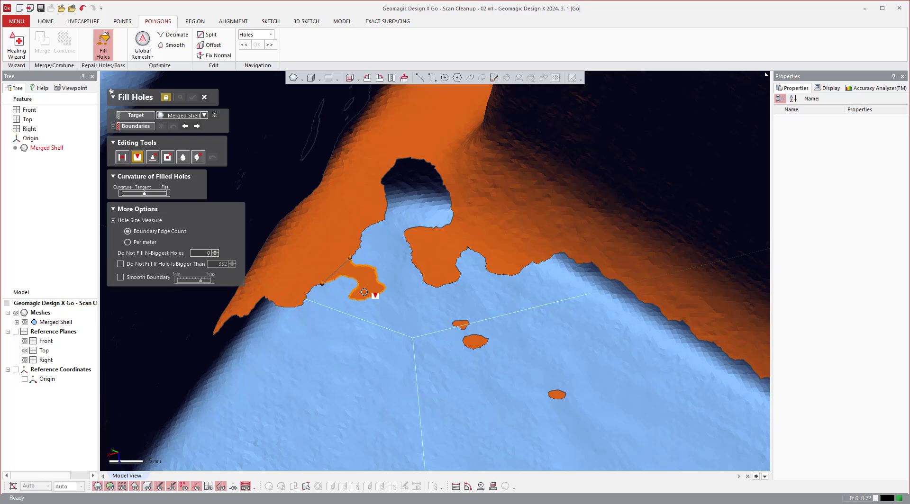
pyautogui.click(364, 292)
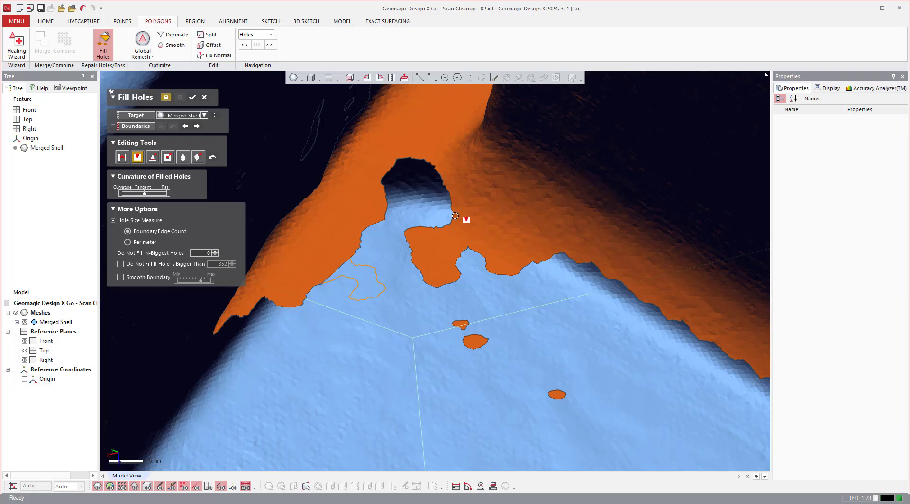
# Fill the wider double-lobed gulf along the floor edge at the same inner corner.
pyautogui.click(531, 260)
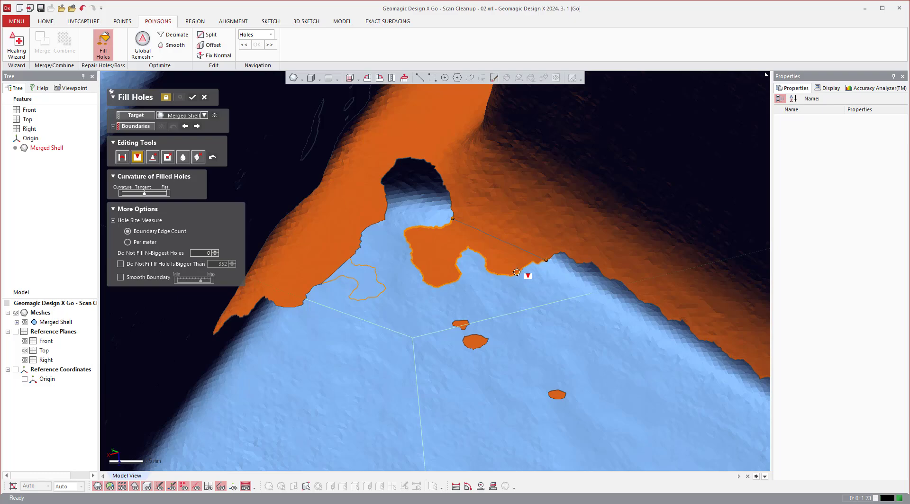
pyautogui.click(518, 279)
pyautogui.moveTo(430, 332); pyautogui.dragTo(395, 268, button='right')
pyautogui.moveTo(534, 326); pyautogui.dragTo(381, 307, button='right')
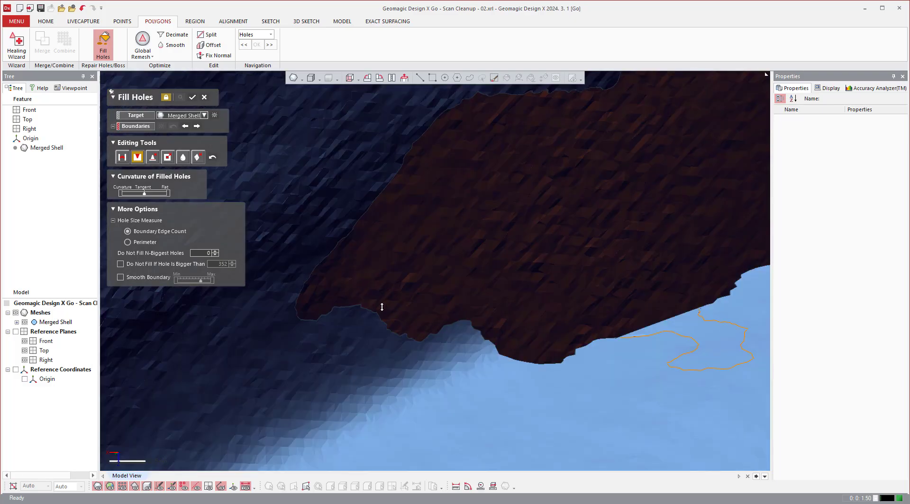
# Fill the large pointed gulf where the dark side wall's missing area meets the floor, cutting it off with a near-vertical edge.
pyautogui.click(430, 333)
pyautogui.click(432, 126)
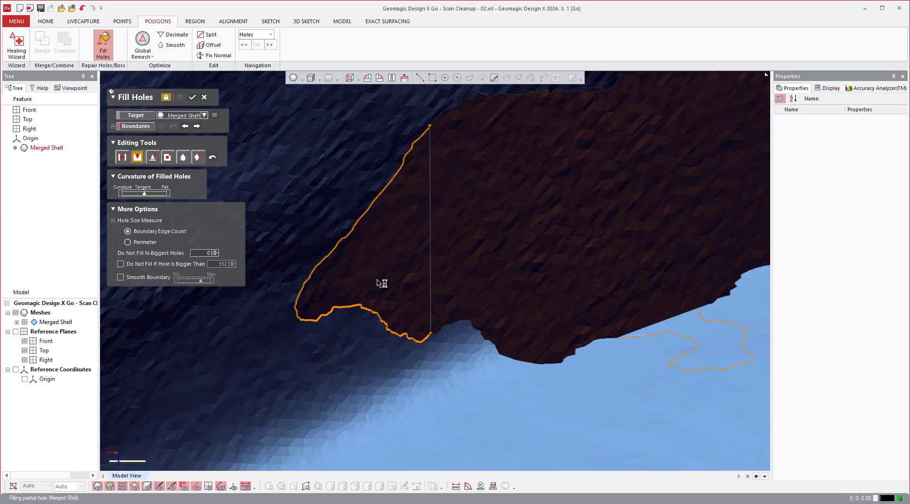
pyautogui.click(335, 276)
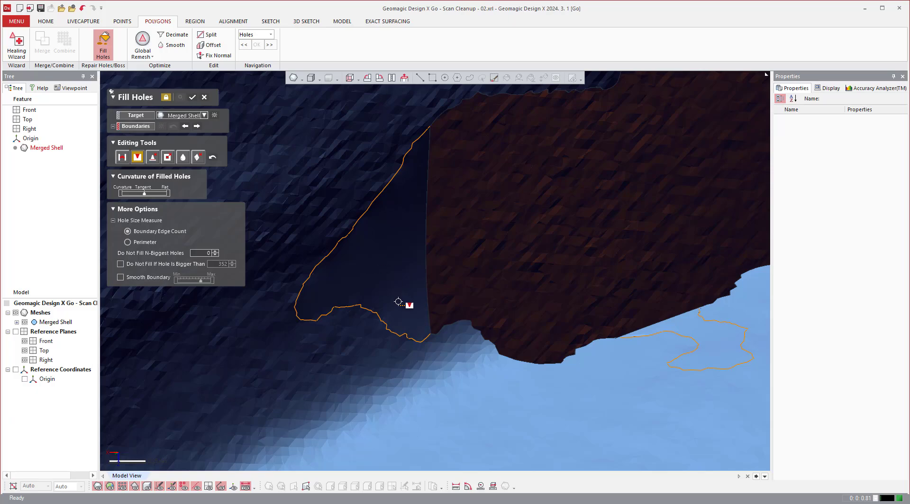
pyautogui.scroll(-4, 451, 297)
pyautogui.scroll(-4, 451, 297)
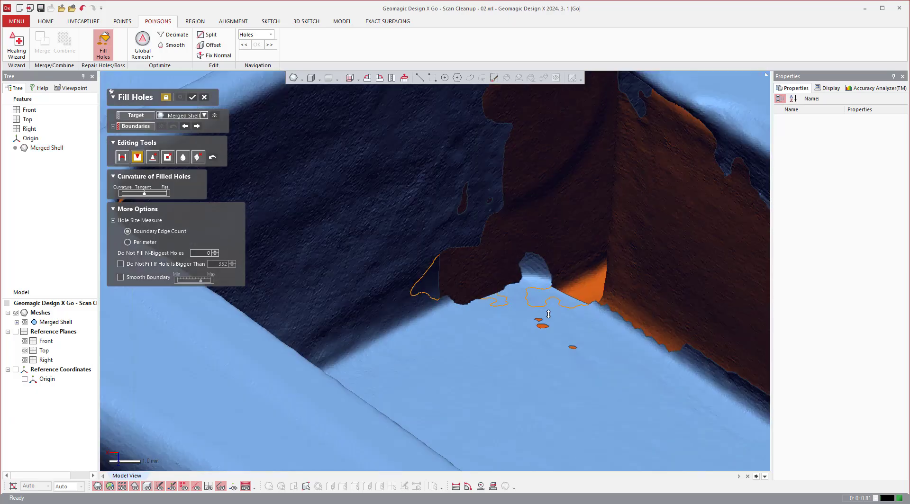
# Fill the two small holes in the side wall and the three small holes in the floor near the inner corner.
pyautogui.scroll(3, 548, 314)
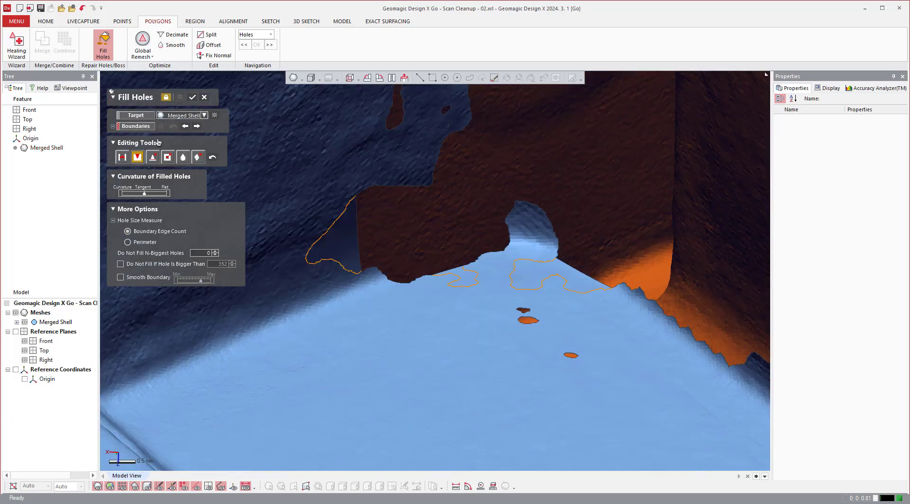
pyautogui.click(137, 127)
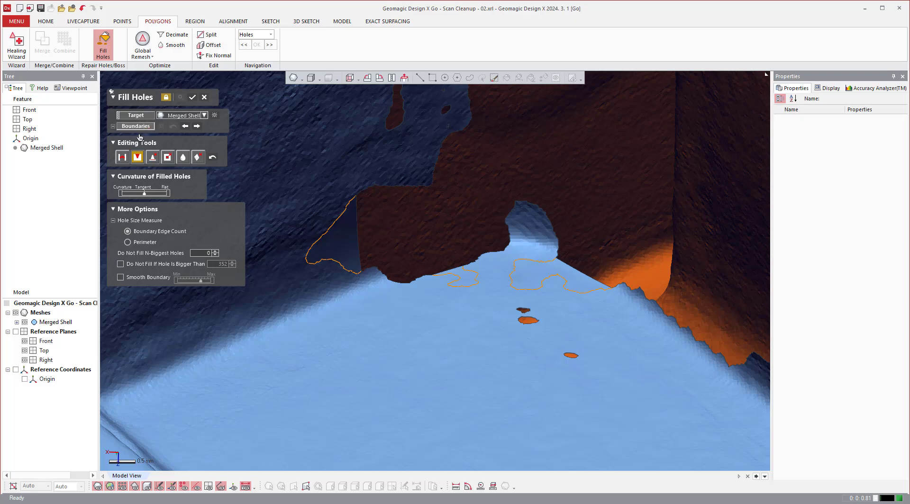
pyautogui.click(404, 121)
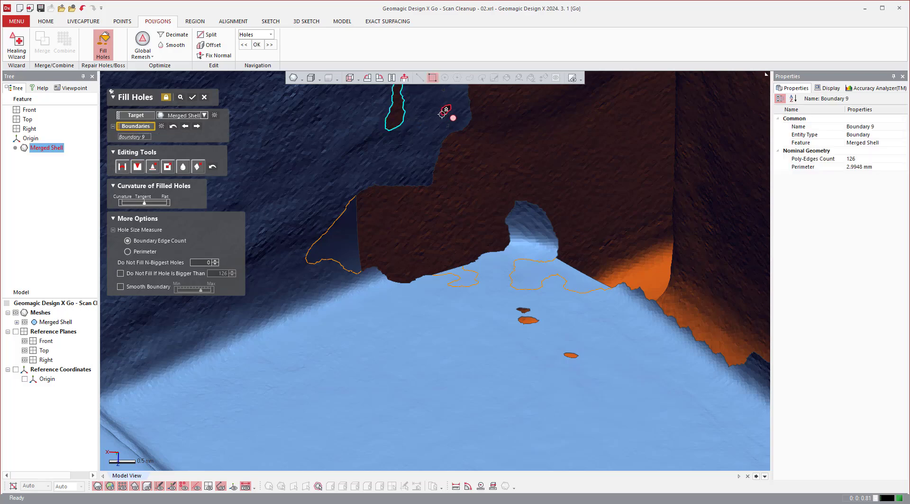
pyautogui.moveTo(493, 295); pyautogui.dragTo(608, 405)
pyautogui.scroll(-4, 609, 400)
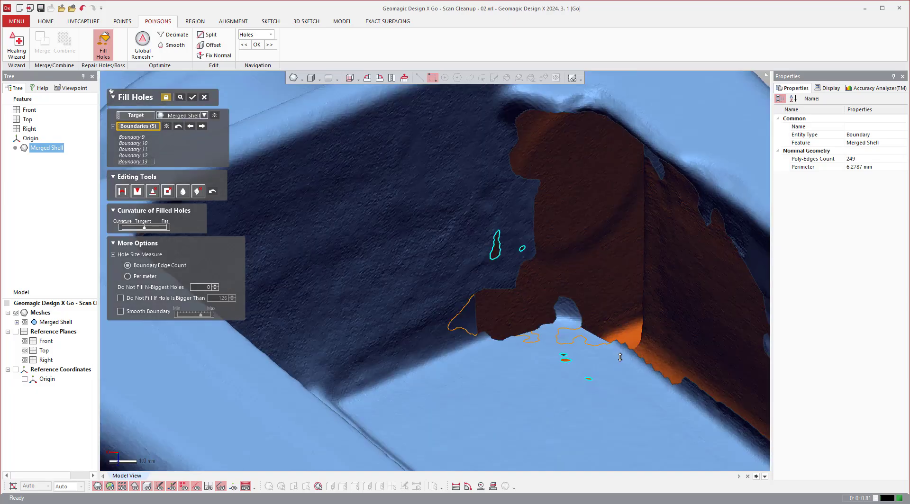
pyautogui.scroll(-3, 616, 355)
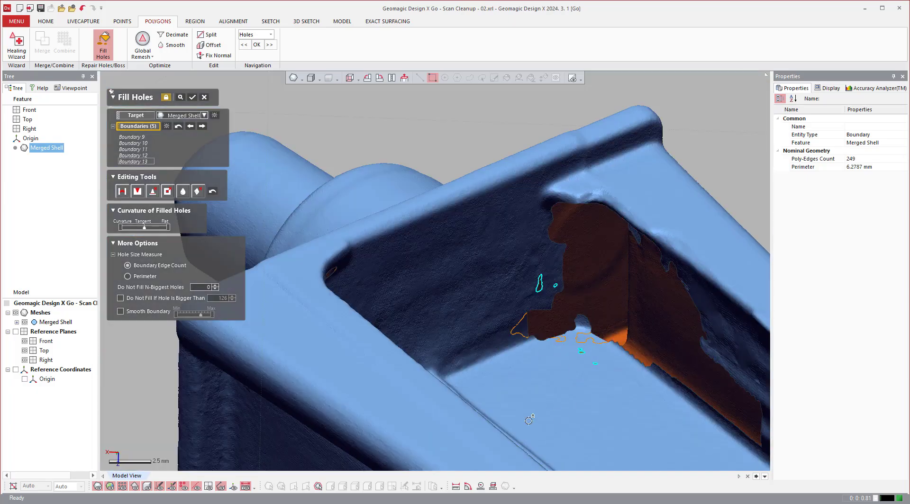
pyautogui.moveTo(577, 435); pyautogui.dragTo(630, 294, button='right')
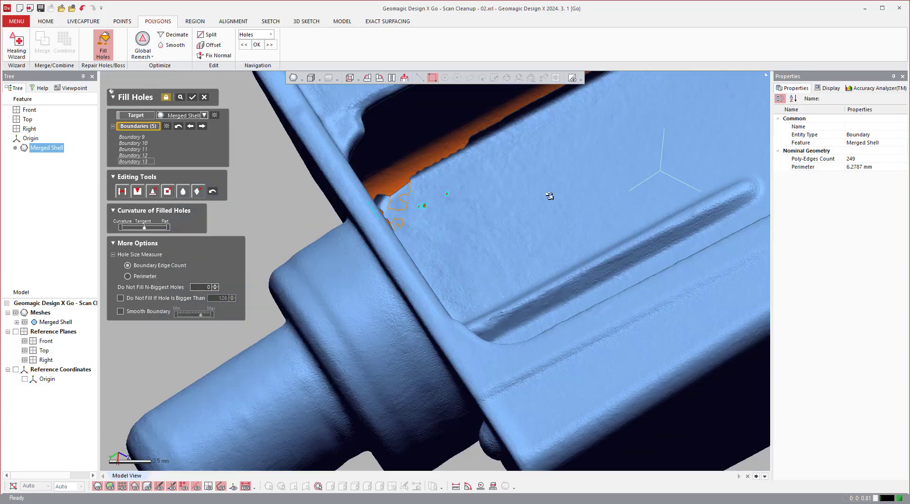
pyautogui.moveTo(549, 196); pyautogui.dragTo(624, 202, button='right')
pyautogui.moveTo(663, 228); pyautogui.dragTo(668, 233, button='right')
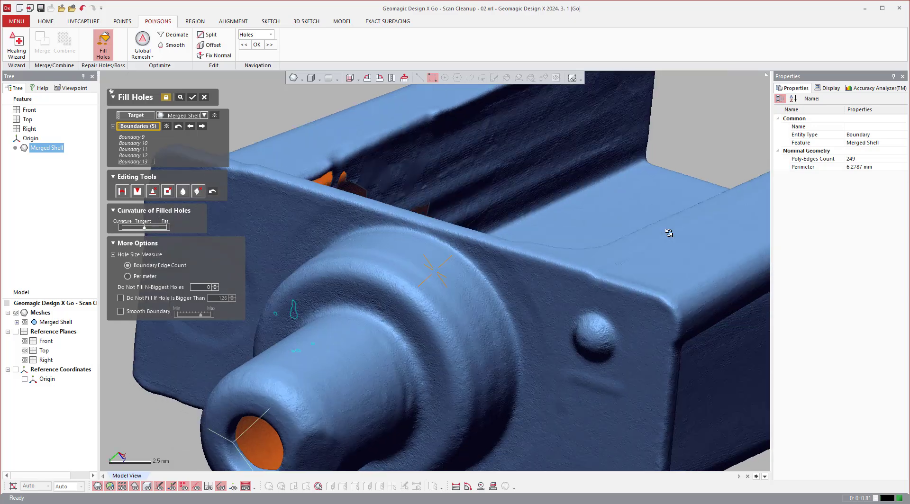
pyautogui.scroll(-5, 655, 263)
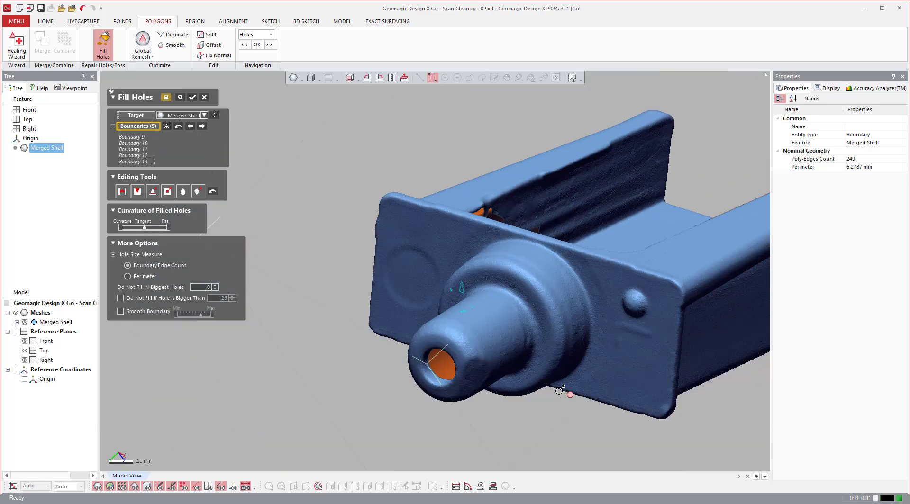
pyautogui.press('Return')
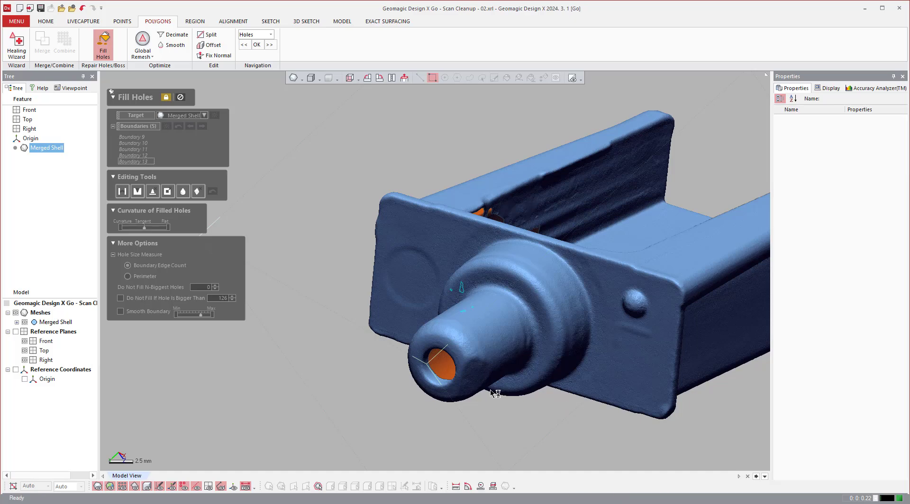
# Fill the hole on the outer rim corner, the tiny hole beside it, and the irregular hole at the recess's inner corner.
pyautogui.moveTo(449, 385); pyautogui.dragTo(708, 311, button='right')
pyautogui.moveTo(509, 246); pyautogui.dragTo(467, 181, button='right')
pyautogui.scroll(3, 509, 264)
pyautogui.click(522, 203)
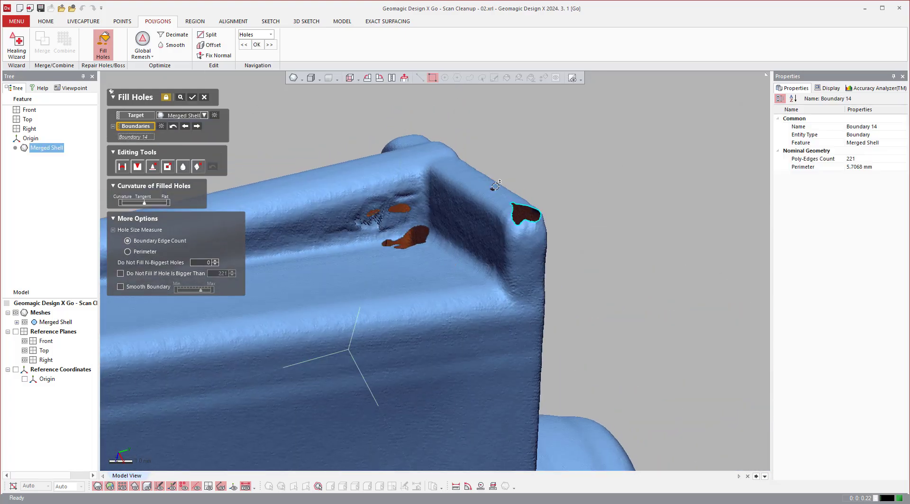
pyautogui.click(494, 187)
pyautogui.click(428, 240)
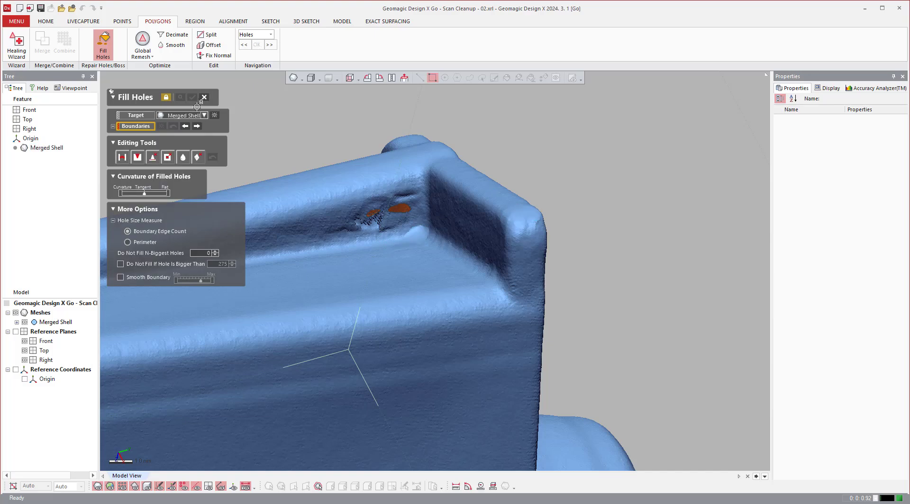
# Fill the oval hole and the two narrow openings next to it in the recess wall near the end wall.
pyautogui.scroll(3, 369, 205)
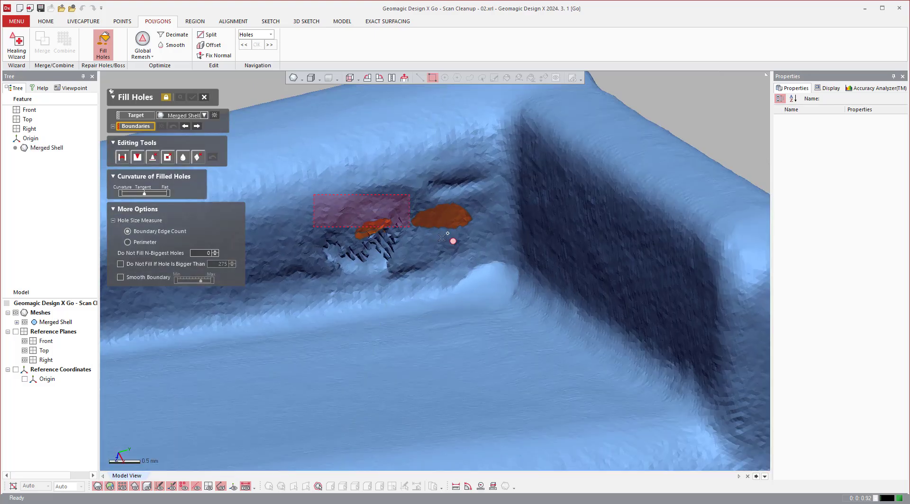
pyautogui.moveTo(479, 246); pyautogui.dragTo(479, 245)
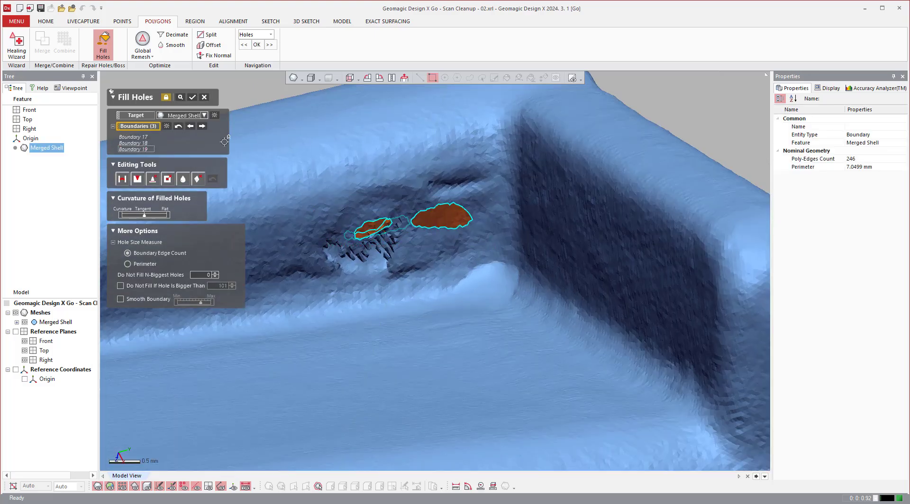
pyautogui.press('Return')
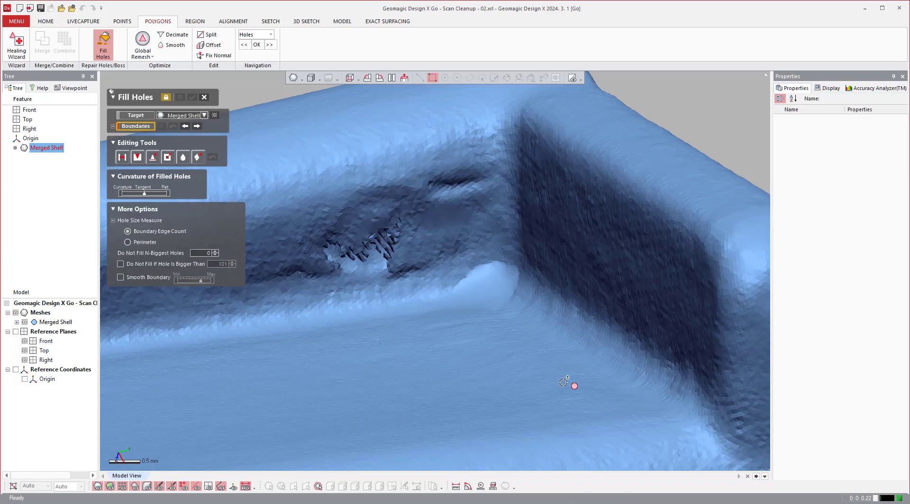
# Leave Fill Holes, then paintbrush-select the jagged, folded faces in the recess wall with some surrounding surface and delete them.
pyautogui.scroll(-5, 515, 268)
pyautogui.scroll(2, 381, 262)
pyautogui.scroll(4, 381, 262)
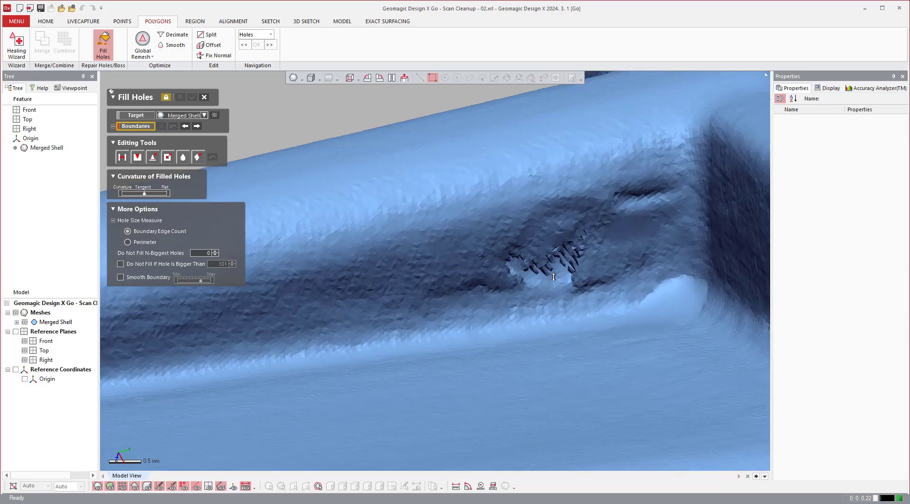
pyautogui.moveTo(580, 257); pyautogui.dragTo(583, 291, button='right')
pyautogui.click(204, 98)
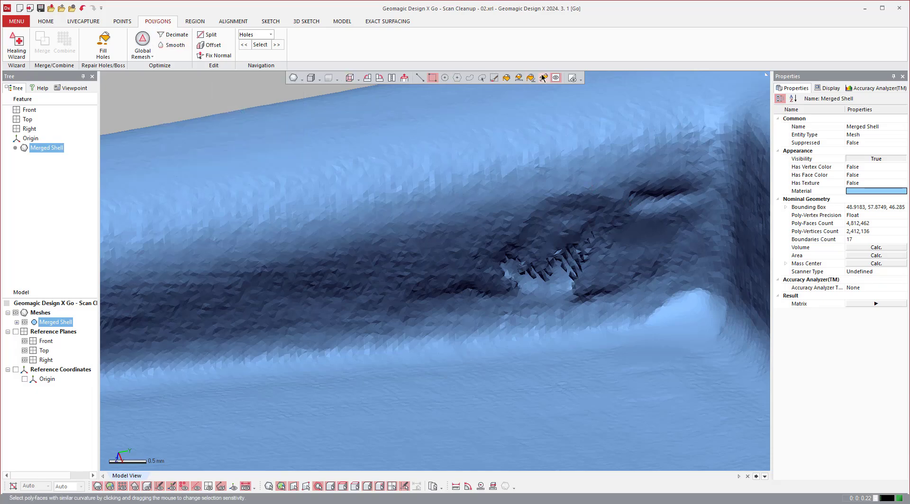
pyautogui.click(494, 78)
pyautogui.moveTo(523, 256)
pyautogui.mouseDown()
pyautogui.moveTo(570, 254)
pyautogui.moveTo(578, 243)
pyautogui.moveTo(558, 260)
pyautogui.moveTo(454, 264)
pyautogui.moveTo(469, 271)
pyautogui.moveTo(578, 260)
pyautogui.moveTo(595, 285)
pyautogui.mouseUp()
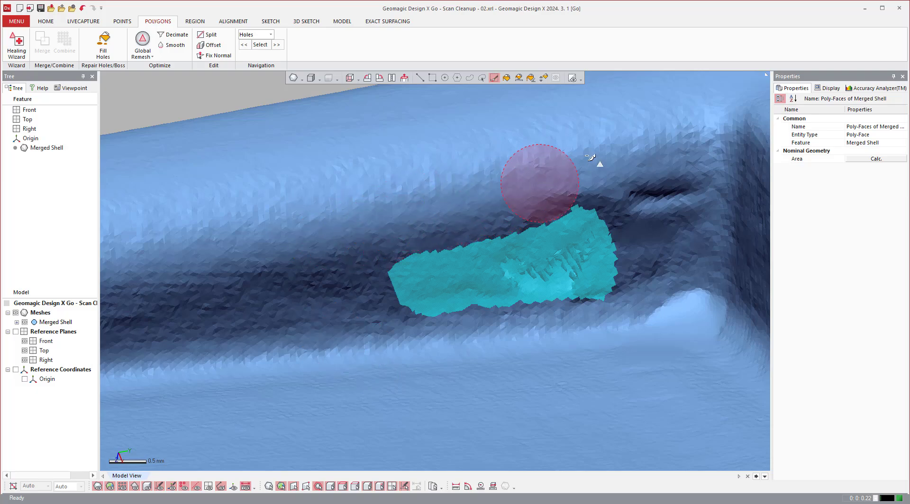
pyautogui.moveTo(573, 235); pyautogui.dragTo(584, 243)
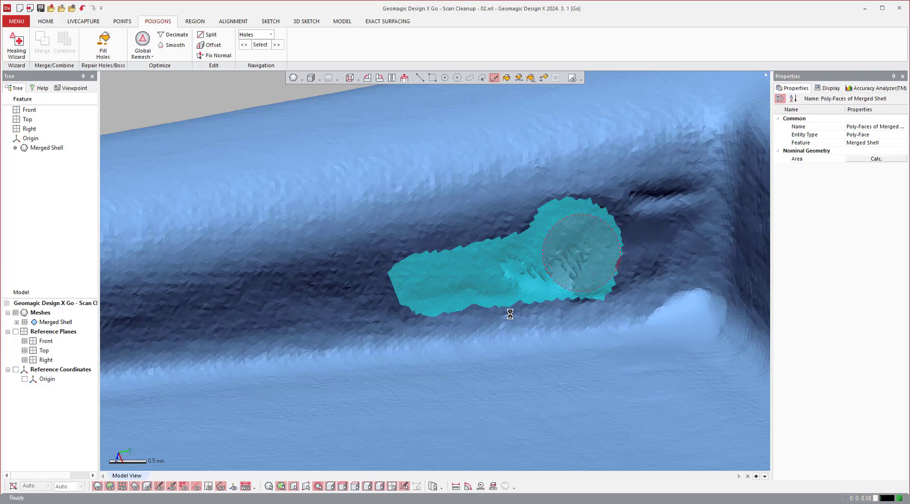
pyautogui.moveTo(528, 314)
pyautogui.mouseDown(button='right')
pyautogui.moveTo(503, 357)
pyautogui.moveTo(487, 253)
pyautogui.moveTo(443, 309)
pyautogui.moveTo(433, 303)
pyautogui.mouseUp(button='right')
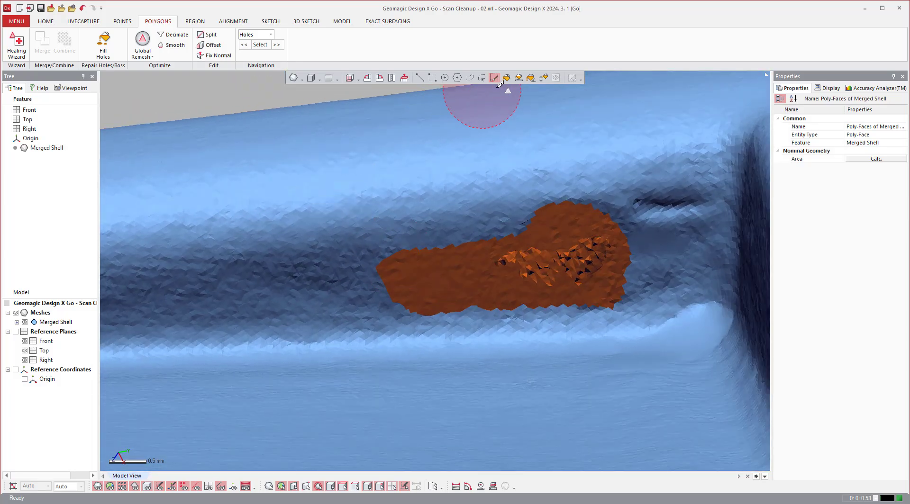
# Flood-select the main shell, invert the poly-face selection, and delete the loose fragments left inside the opening.
pyautogui.click(505, 77)
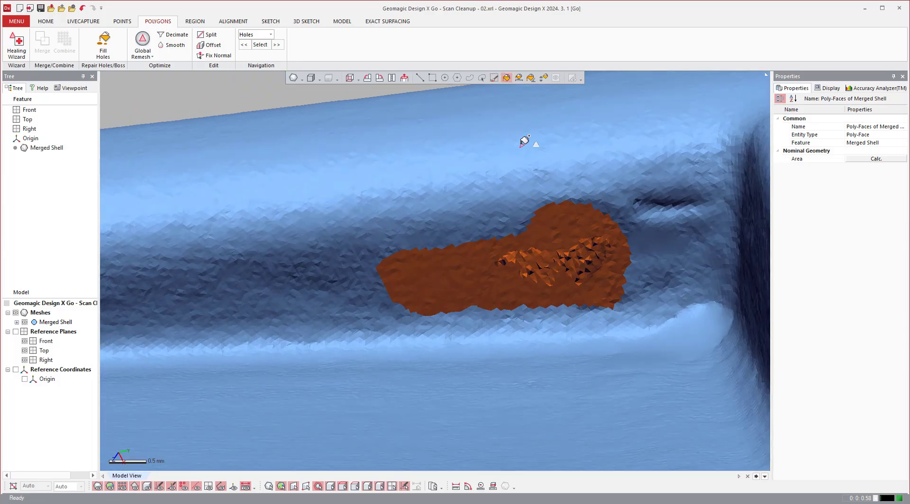
pyautogui.click(524, 141)
pyautogui.rightClick(523, 142)
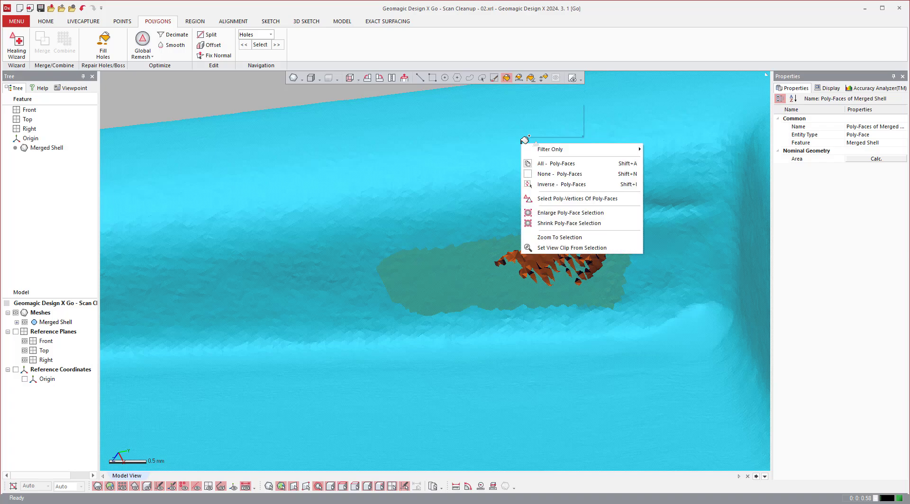
pyautogui.click(552, 185)
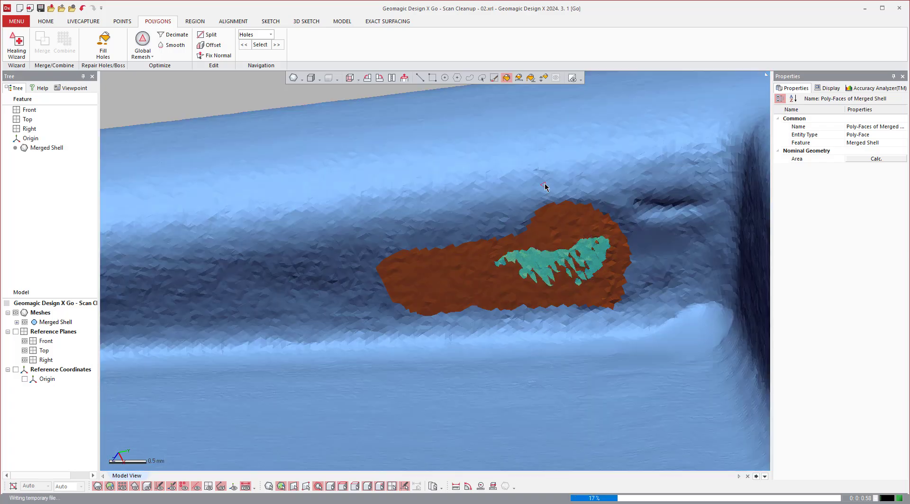
# Fill the elongated opening left in the recess wall with Fill Holes.
pyautogui.click(162, 49)
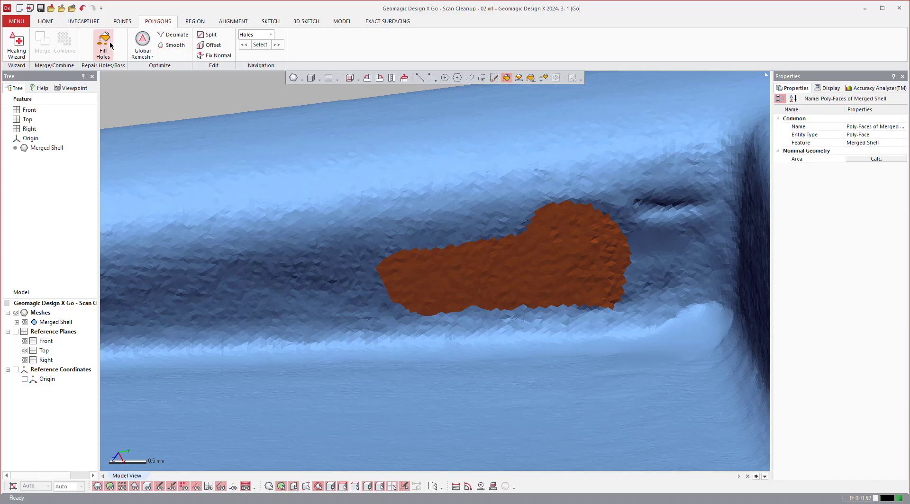
pyautogui.click(427, 250)
pyautogui.click(191, 98)
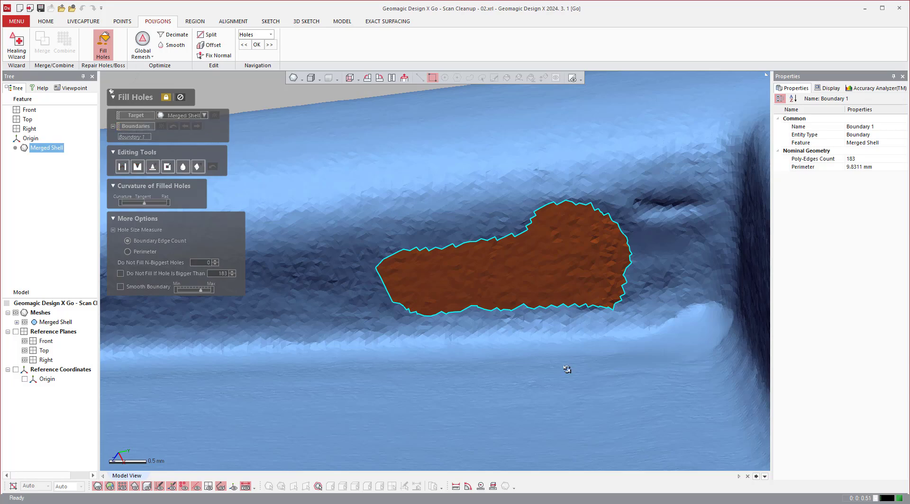
pyautogui.scroll(-4, 569, 371)
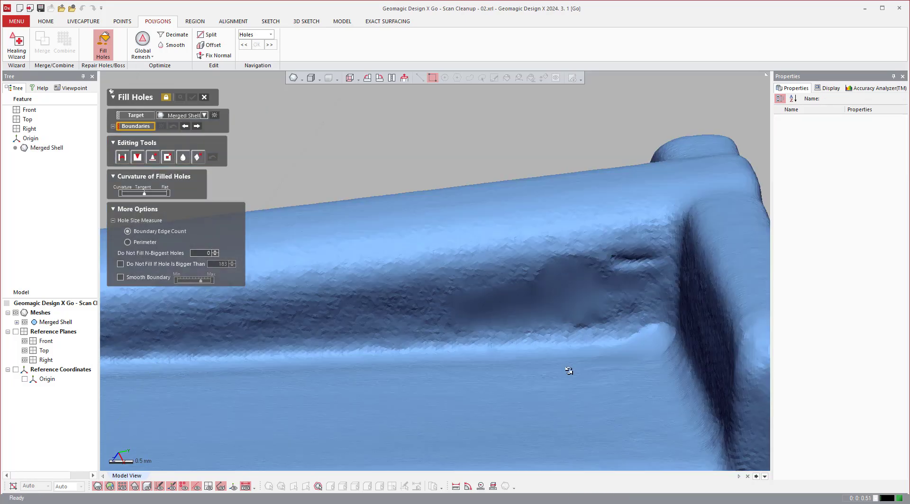
pyautogui.scroll(5, 572, 310)
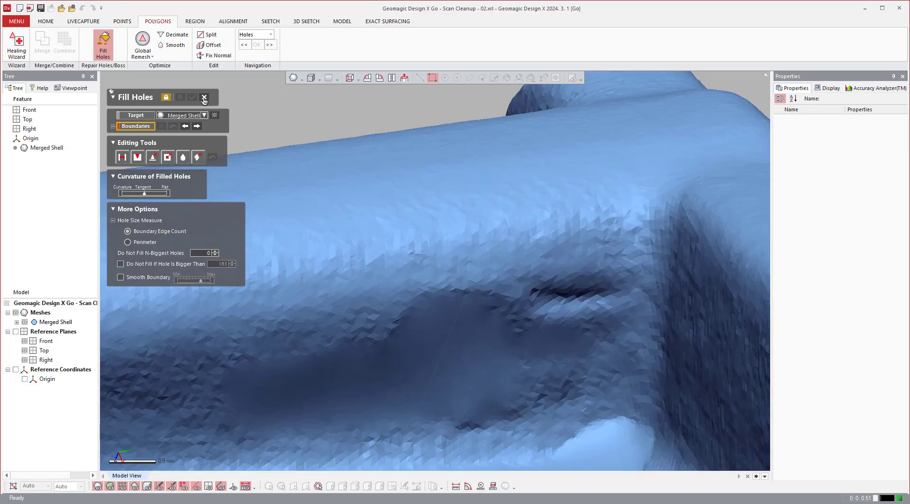
# Leave Fill Holes, then paintbrush-select the creased dent beside the new patch and delete its faces.
pyautogui.press('Escape')
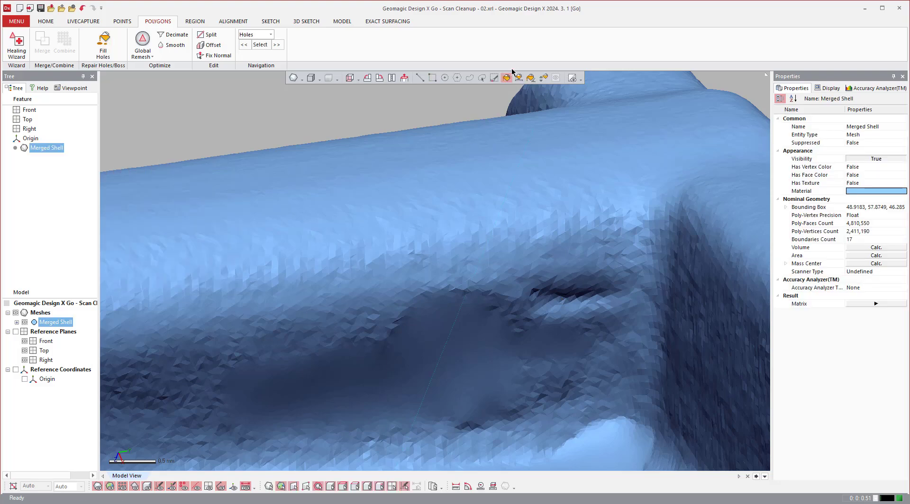
pyautogui.click(482, 77)
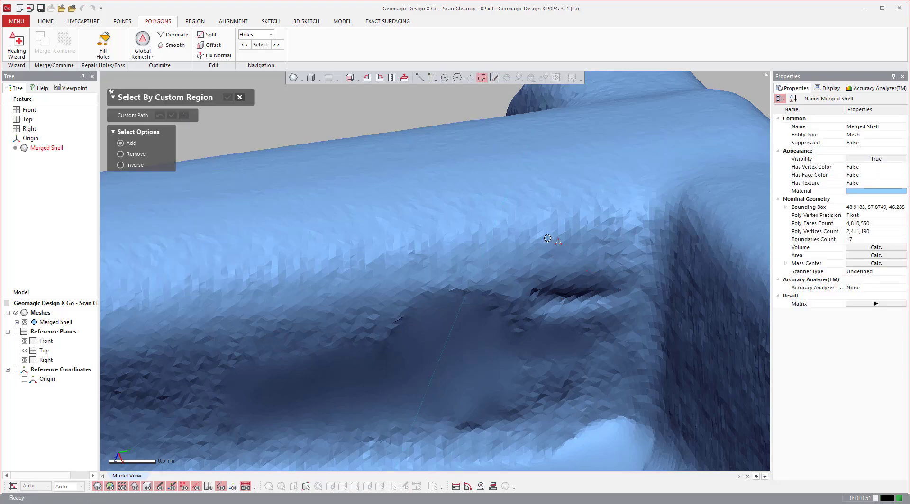
pyautogui.click(238, 97)
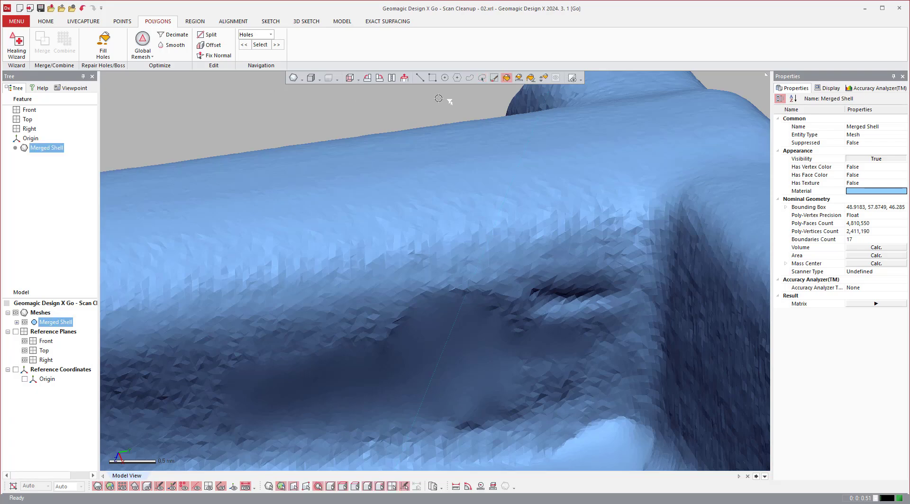
pyautogui.click(494, 78)
pyautogui.scroll(3, 585, 290)
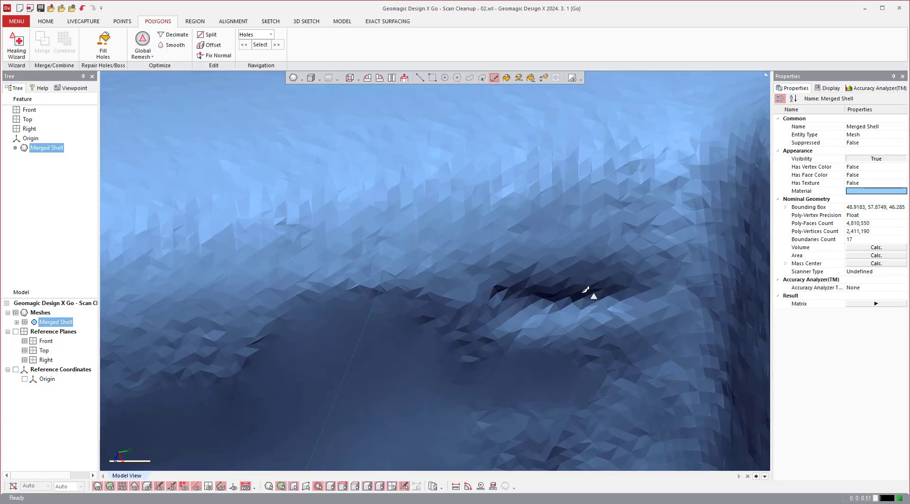
pyautogui.moveTo(605, 292)
pyautogui.mouseDown()
pyautogui.moveTo(514, 298)
pyautogui.moveTo(627, 288)
pyautogui.moveTo(603, 301)
pyautogui.moveTo(457, 306)
pyautogui.mouseUp()
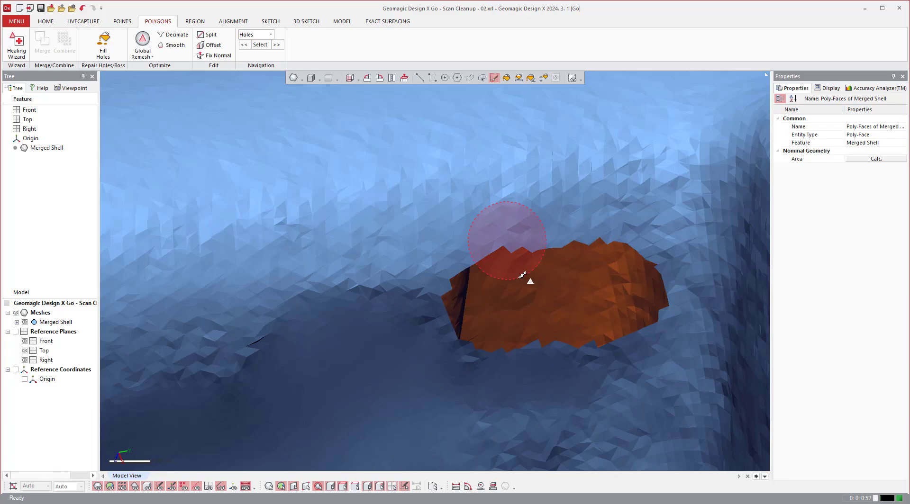
# Fill the oval opening left by the deleted crease in the recess wall.
pyautogui.scroll(-3, 603, 345)
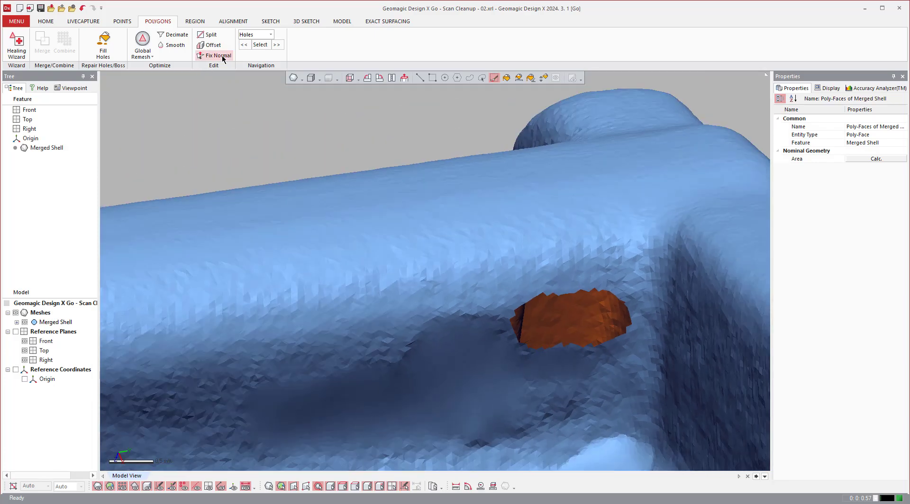
pyautogui.click(103, 44)
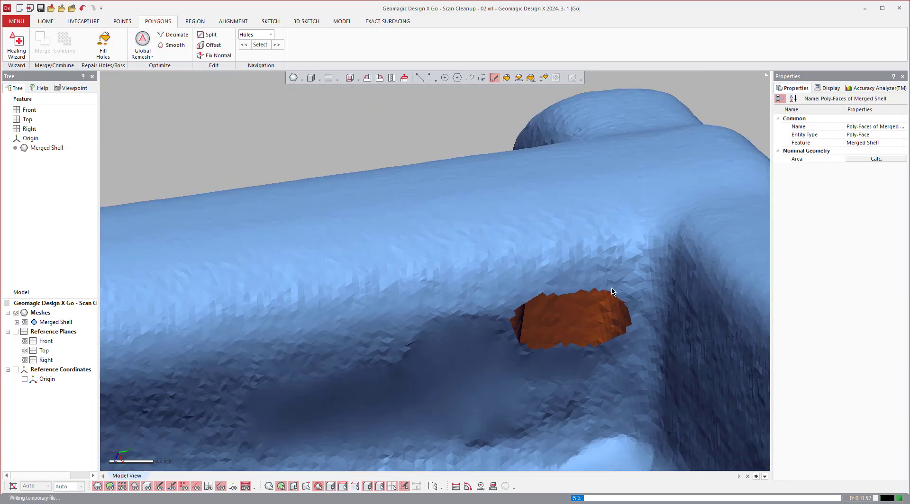
pyautogui.click(568, 299)
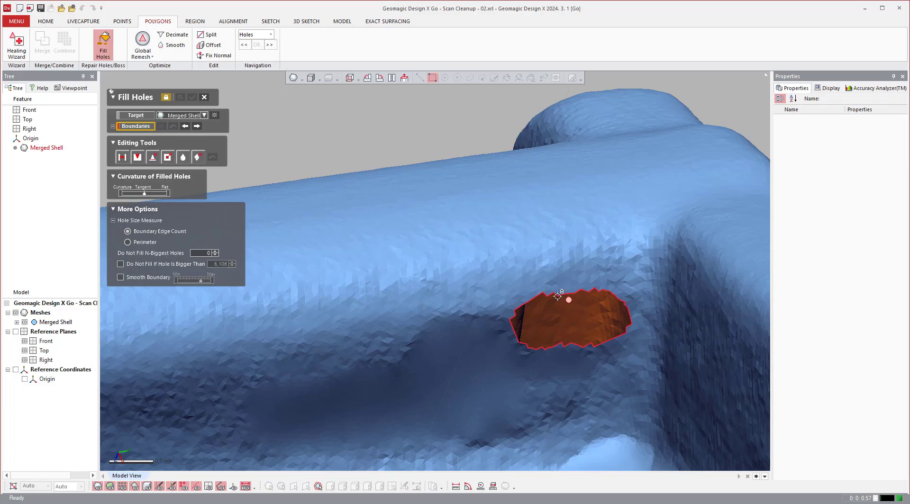
pyautogui.click(192, 97)
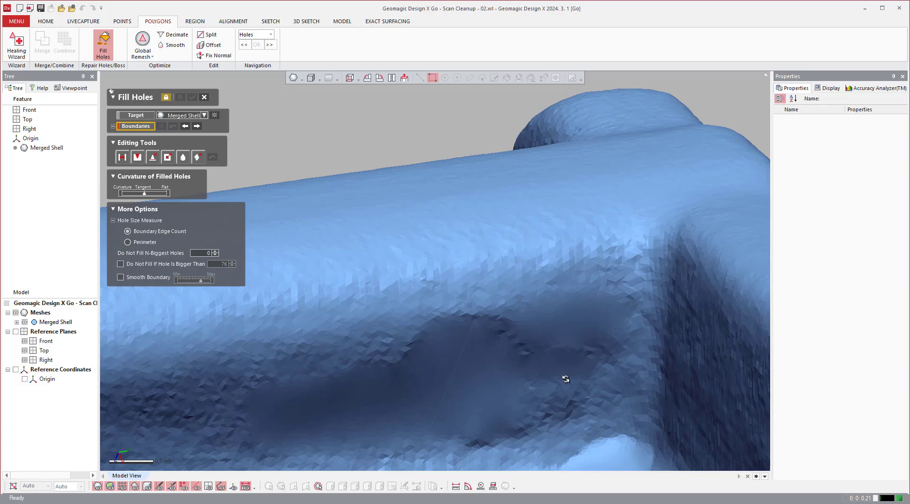
# Inspect the repaired recess, close Fill Holes, and review the whole merged shell for remaining holes.
pyautogui.scroll(-5, 562, 377)
pyautogui.scroll(-3, 516, 350)
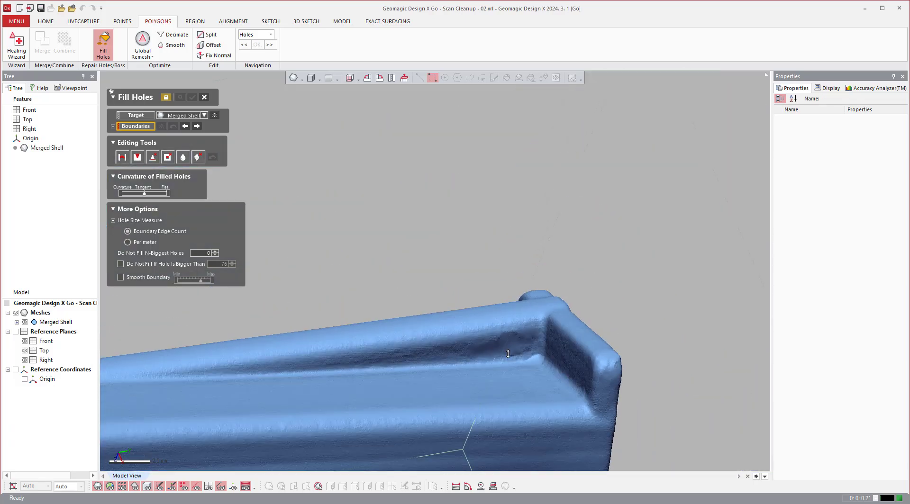
pyautogui.moveTo(502, 375)
pyautogui.mouseDown(button='right')
pyautogui.moveTo(528, 365)
pyautogui.moveTo(516, 297)
pyautogui.moveTo(534, 265)
pyautogui.moveTo(518, 208)
pyautogui.moveTo(441, 268)
pyautogui.moveTo(550, 303)
pyautogui.moveTo(658, 322)
pyautogui.moveTo(387, 377)
pyautogui.moveTo(417, 308)
pyautogui.moveTo(492, 187)
pyautogui.moveTo(495, 204)
pyautogui.moveTo(508, 168)
pyautogui.moveTo(506, 450)
pyautogui.moveTo(503, 365)
pyautogui.moveTo(483, 348)
pyautogui.moveTo(494, 327)
pyautogui.moveTo(482, 373)
pyautogui.moveTo(466, 352)
pyautogui.mouseUp(button='right')
pyautogui.scroll(-4, 503, 365)
pyautogui.scroll(2, 494, 327)
pyautogui.scroll(3, 482, 373)
pyautogui.click(204, 97)
pyautogui.scroll(-2, 538, 327)
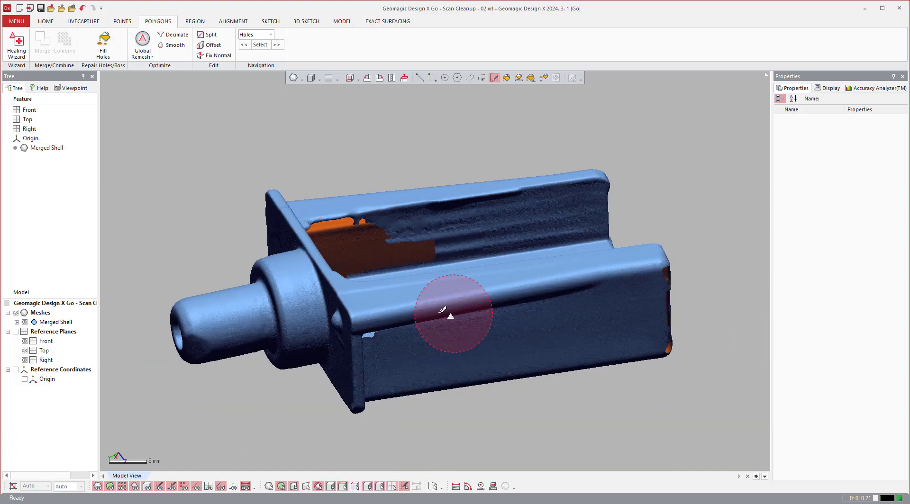
pyautogui.scroll(2, 447, 310)
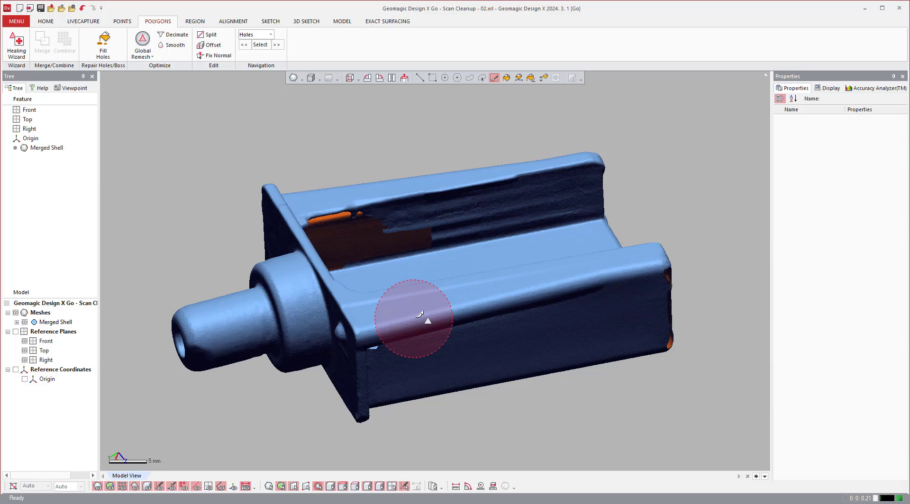